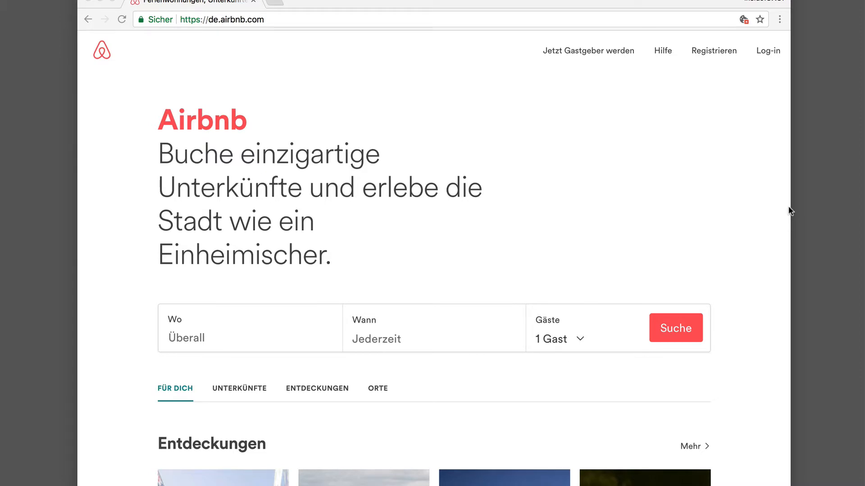
- Examine the search bar on the Airbnb homepage, including how its guest selector opens and closes
scroll(740, 207, down, 3)
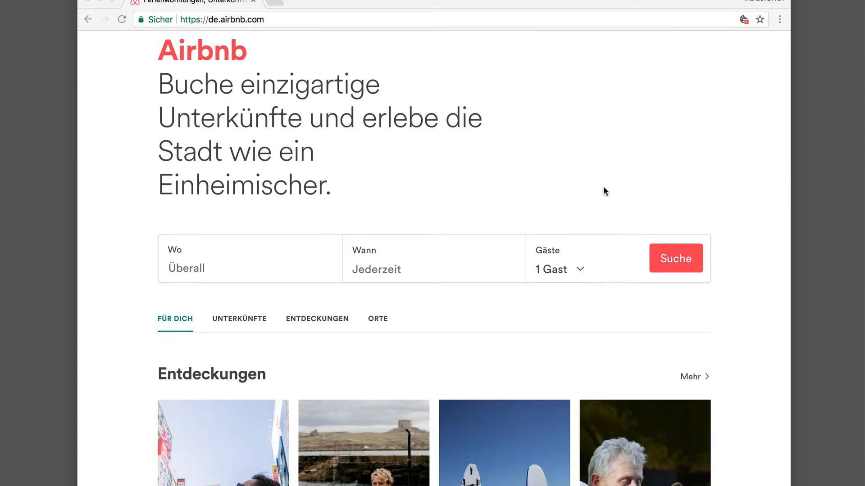
scroll(604, 186, up, 3)
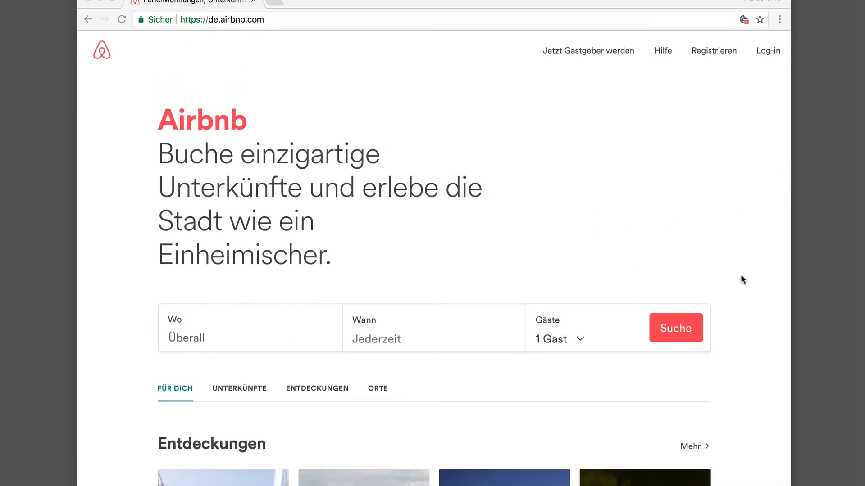
scroll(741, 277, down, 2)
scroll(741, 277, up, 2)
scroll(611, 240, down, 1)
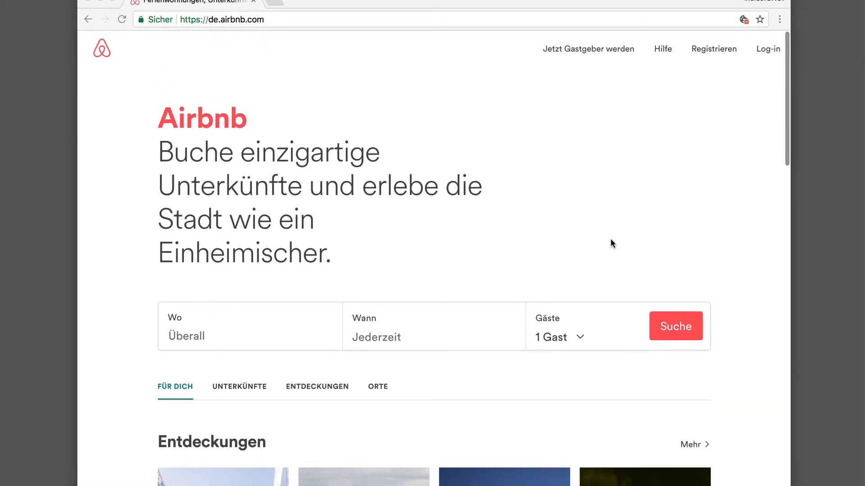
scroll(610, 243, down, 3)
scroll(609, 243, up, 2)
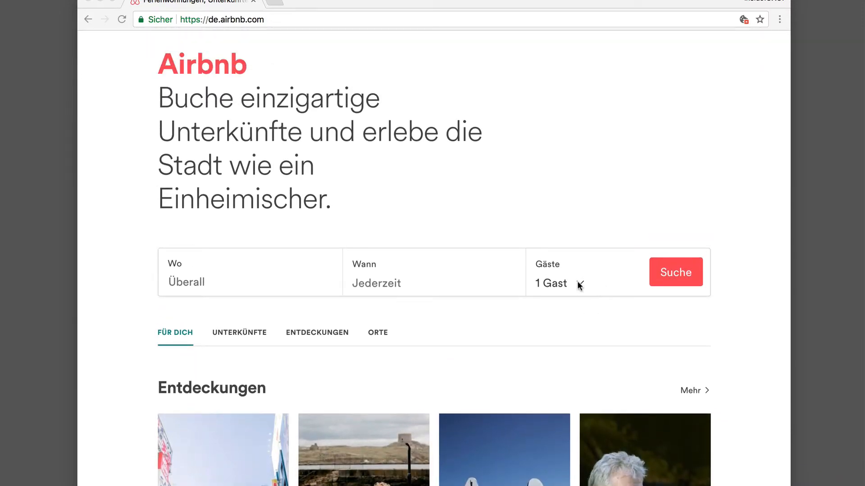
click(580, 283)
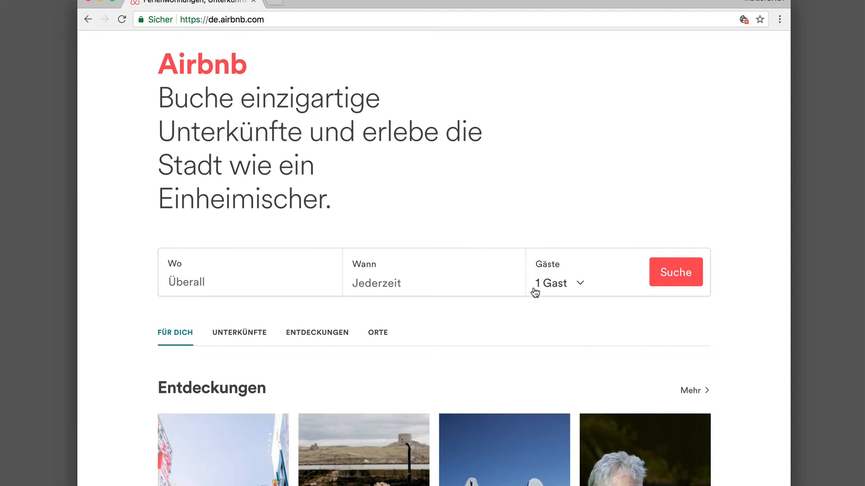
click(584, 285)
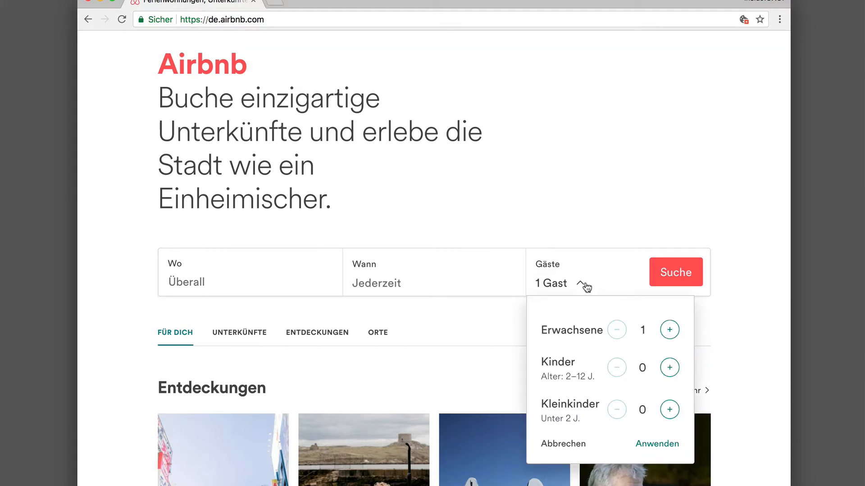
click(584, 286)
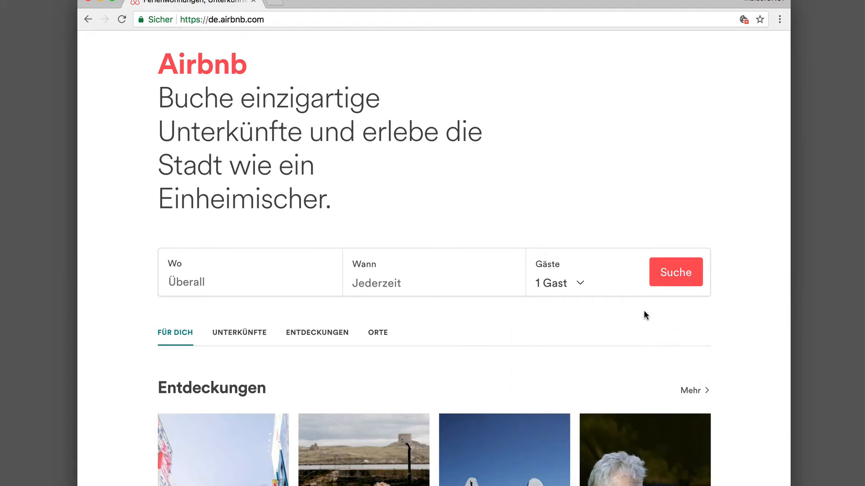
click(576, 283)
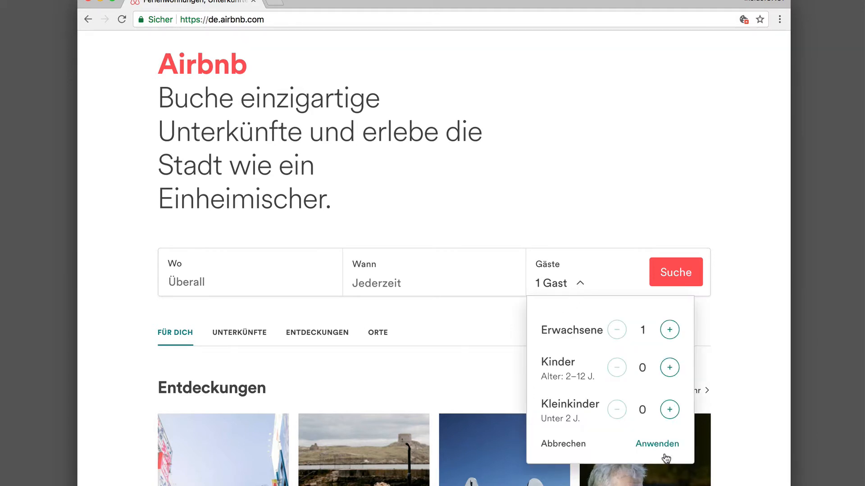
click(583, 286)
click(583, 286)
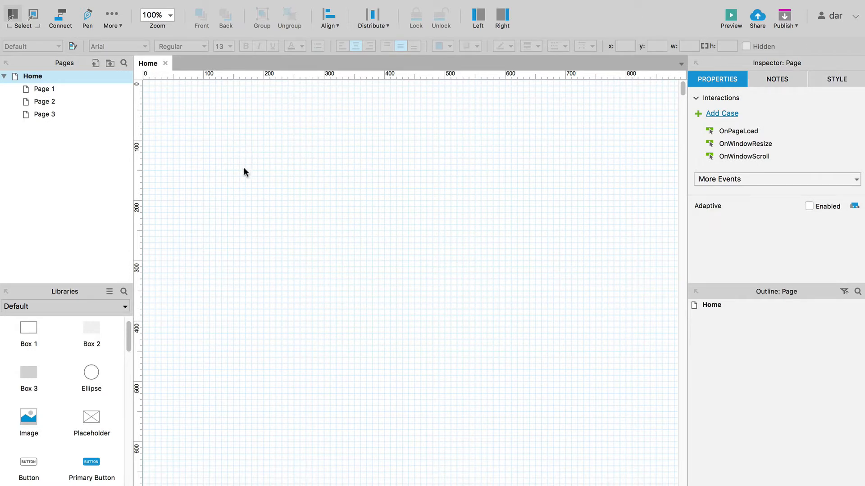
- In Axure RP, place a Box 1 rectangle on the Home page and size it 1000 wide by 80 high
drag(28, 334, 186, 158)
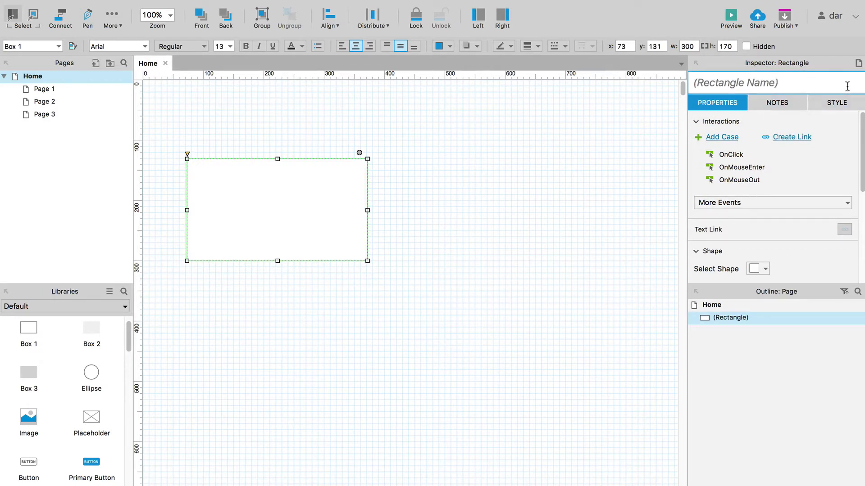
click(839, 104)
click(833, 142)
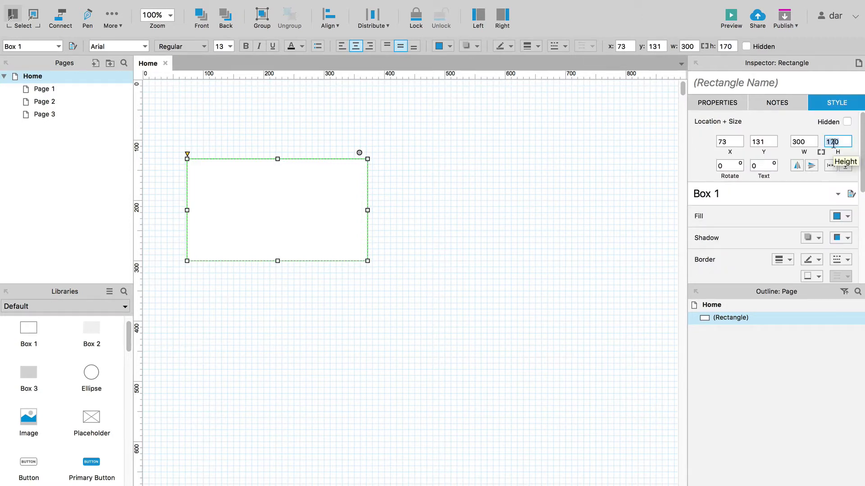
text(80)
click(808, 143)
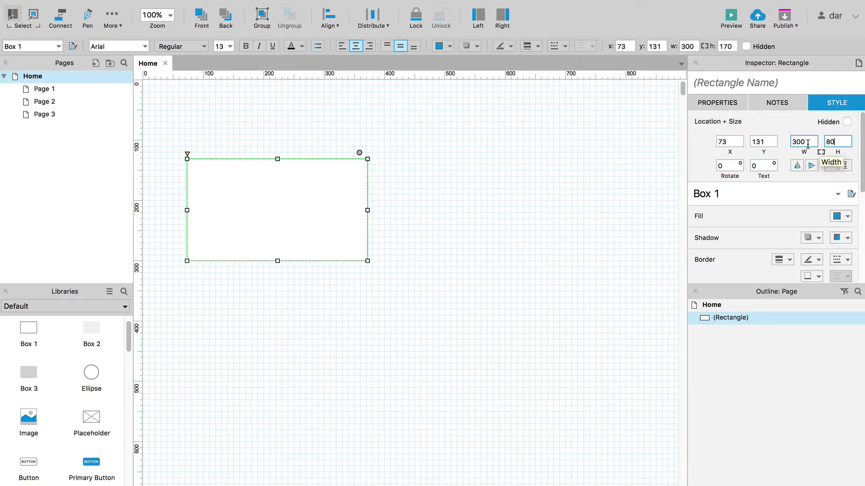
text(1)
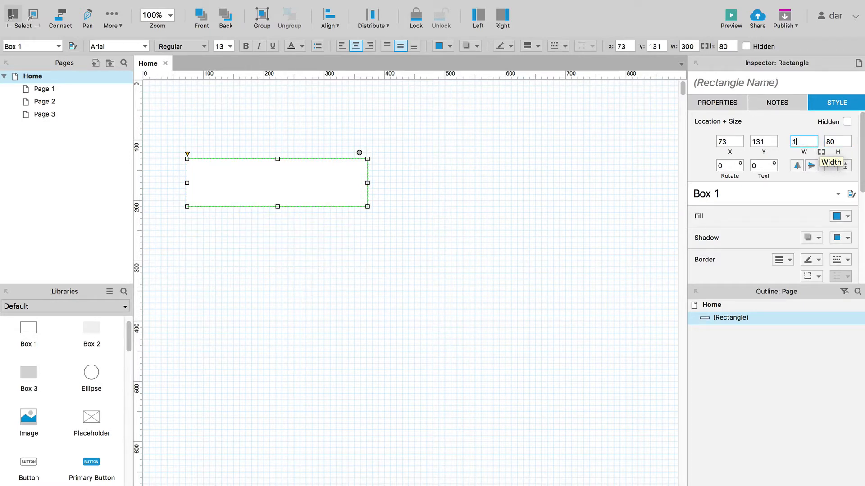
text(000)
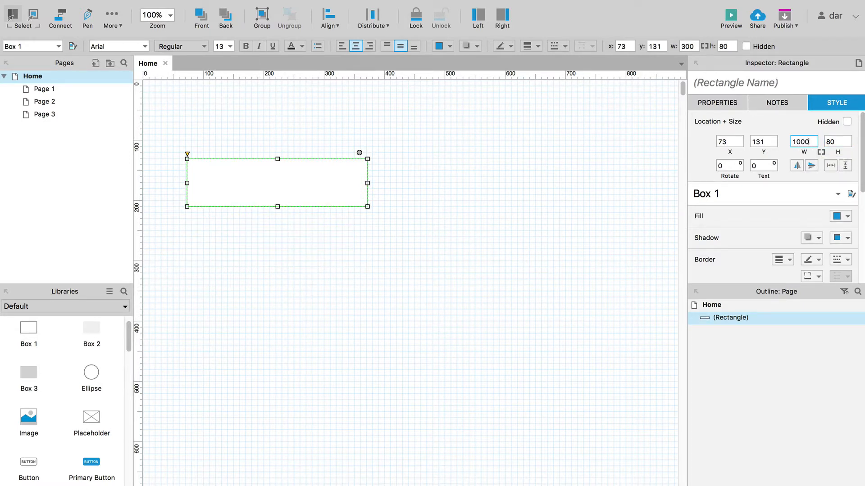
key(Return)
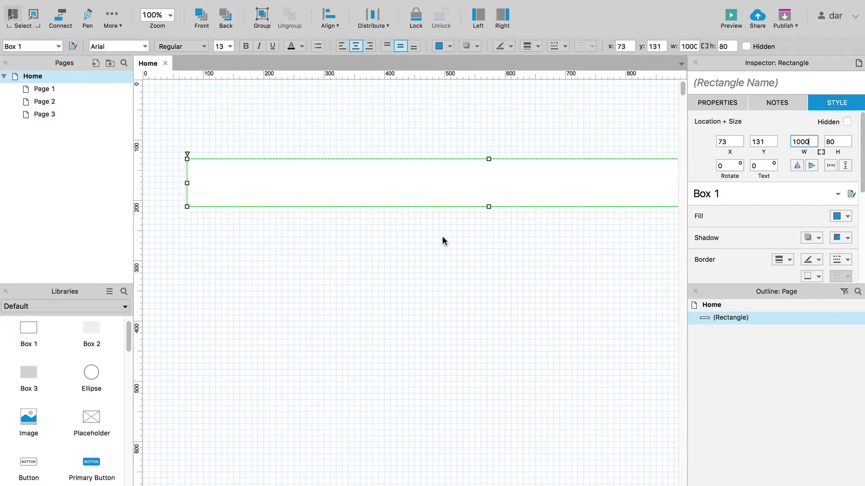
- Create global guides on the Home page using the 960 Grid: 12 Column preset
scroll(442, 236, right, 2)
scroll(442, 236, down, 1)
scroll(442, 236, left, 1)
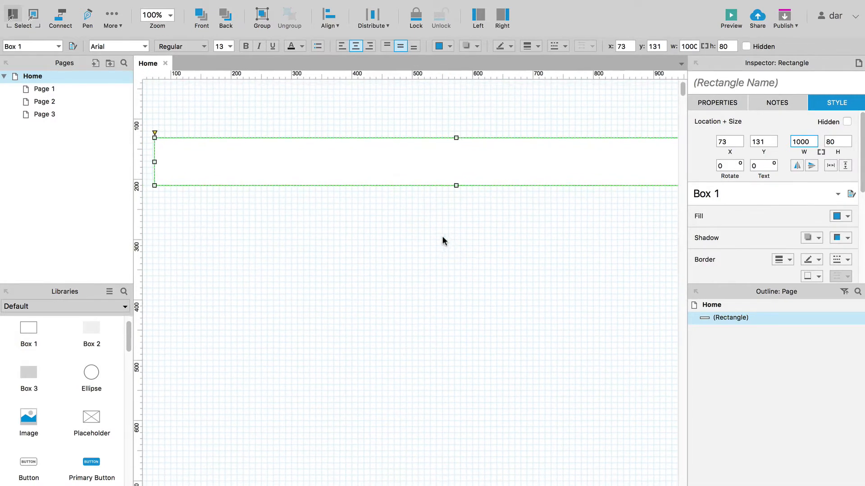
scroll(443, 236, up, 1)
scroll(442, 236, right, 1)
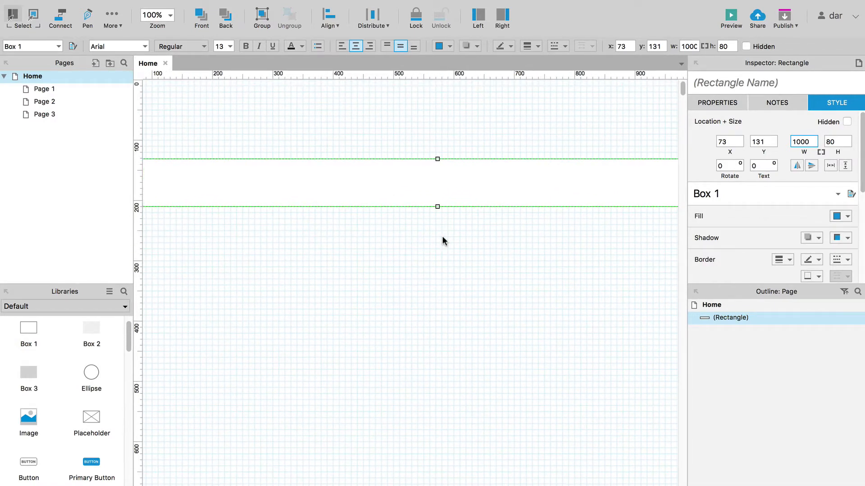
click(362, 262)
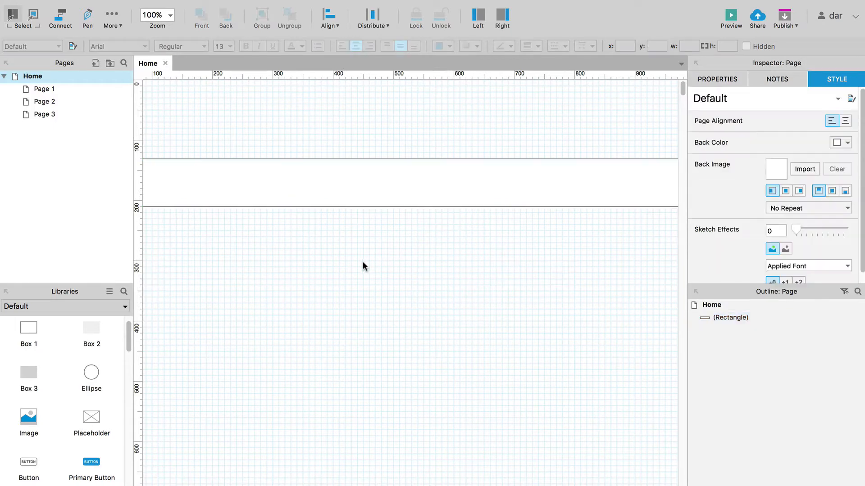
right_click(362, 262)
mouse_move(439, 339)
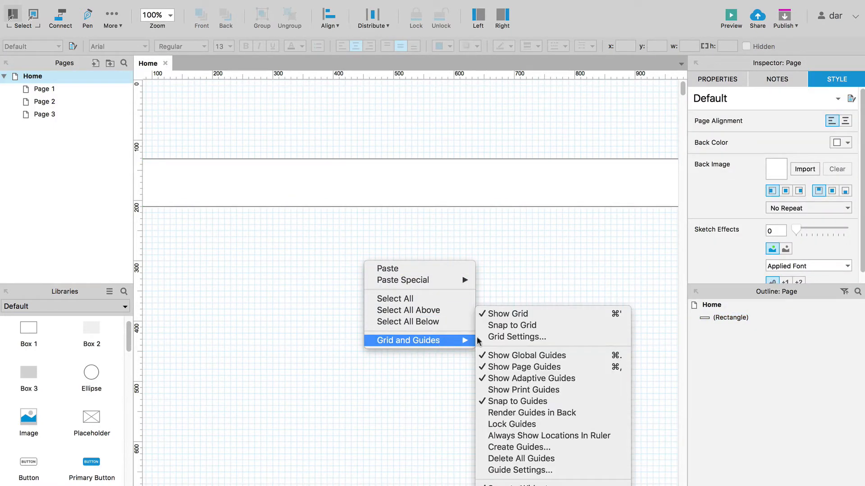
click(521, 448)
click(418, 199)
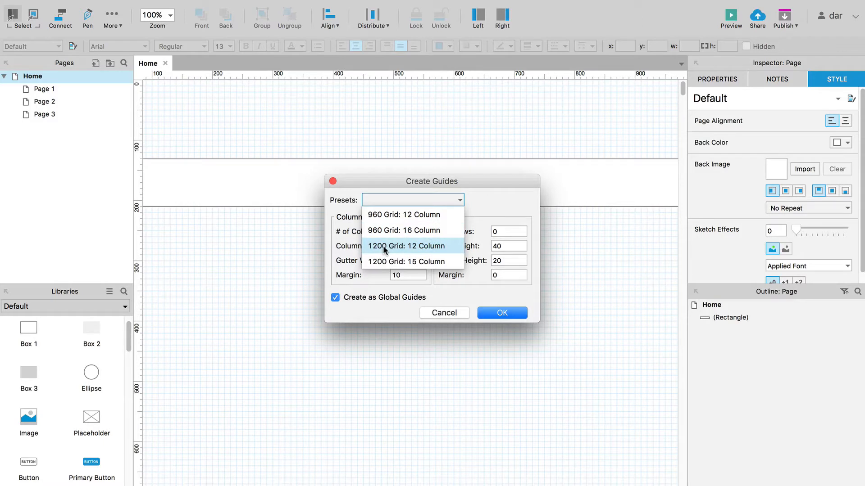
click(407, 216)
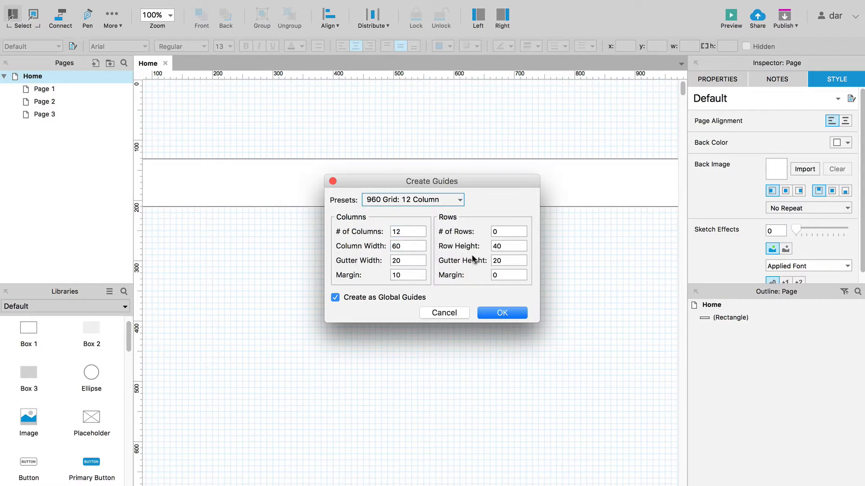
click(499, 318)
click(509, 315)
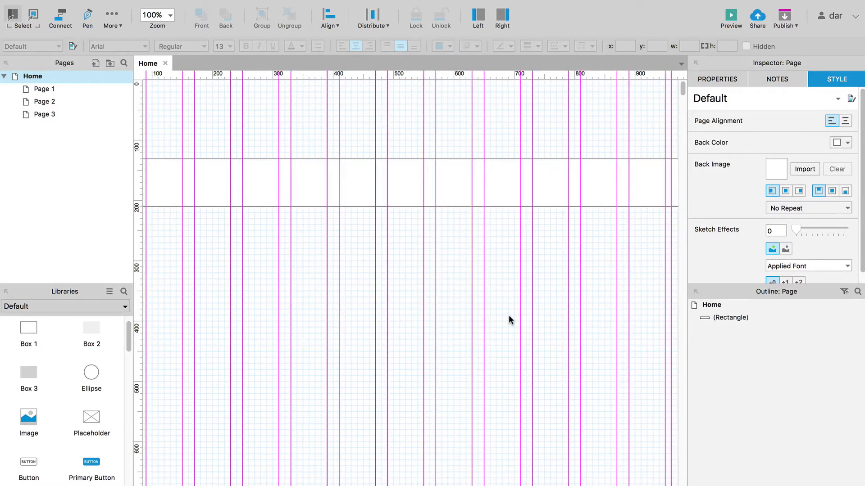
- Align the rectangle with the column guides at X 70, Y 90 and reduce its width to 800
scroll(508, 315, right, 3)
scroll(508, 315, left, 5)
scroll(509, 315, down, 2)
scroll(508, 315, up, 1)
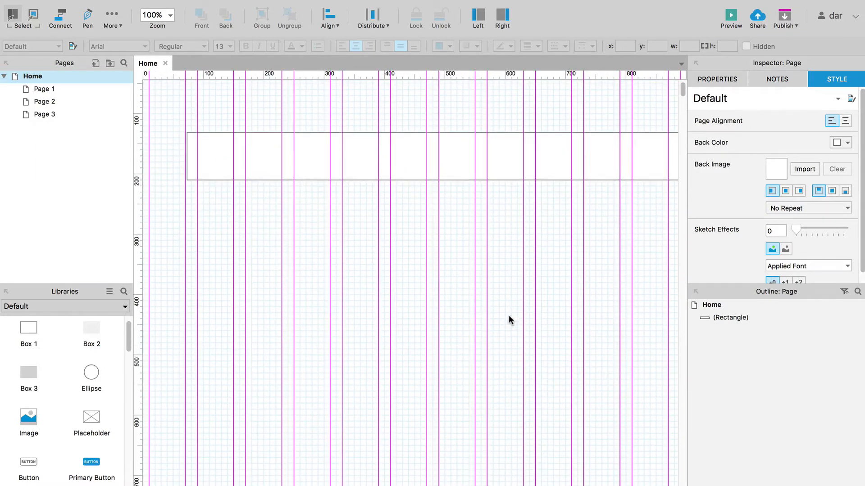
click(315, 155)
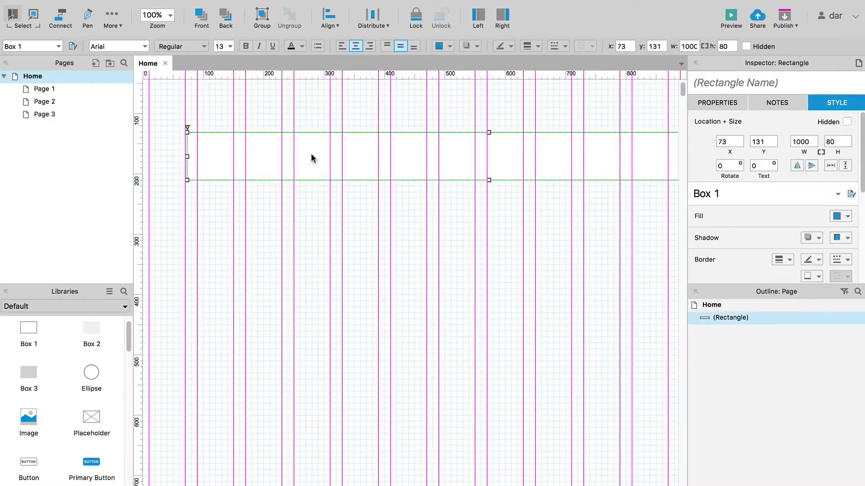
drag(311, 157, 313, 154)
scroll(312, 154, up, 1)
scroll(313, 154, right, 5)
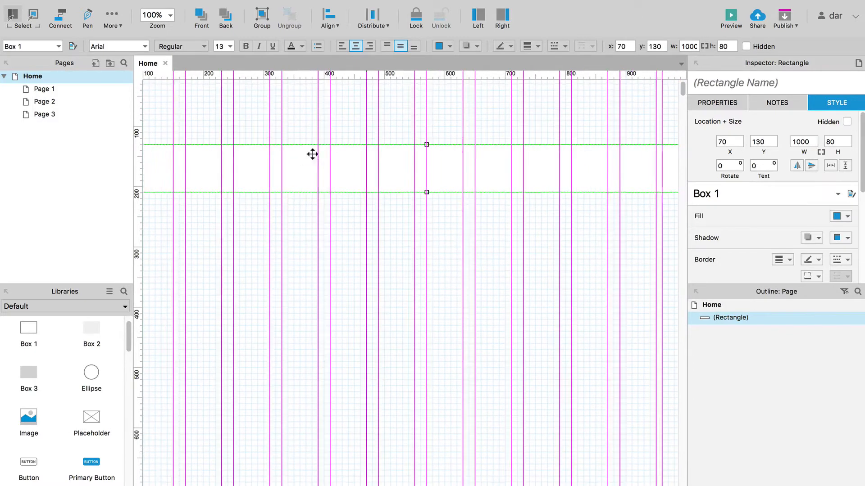
drag(494, 171, 374, 170)
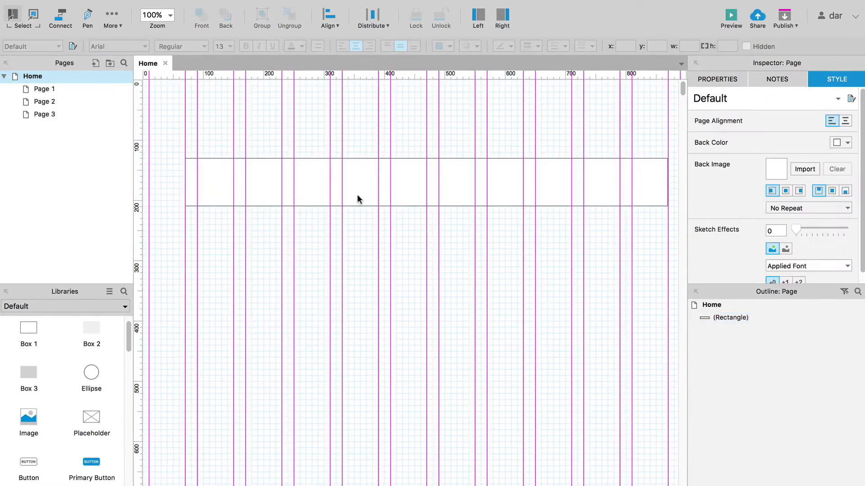
drag(358, 194, 359, 173)
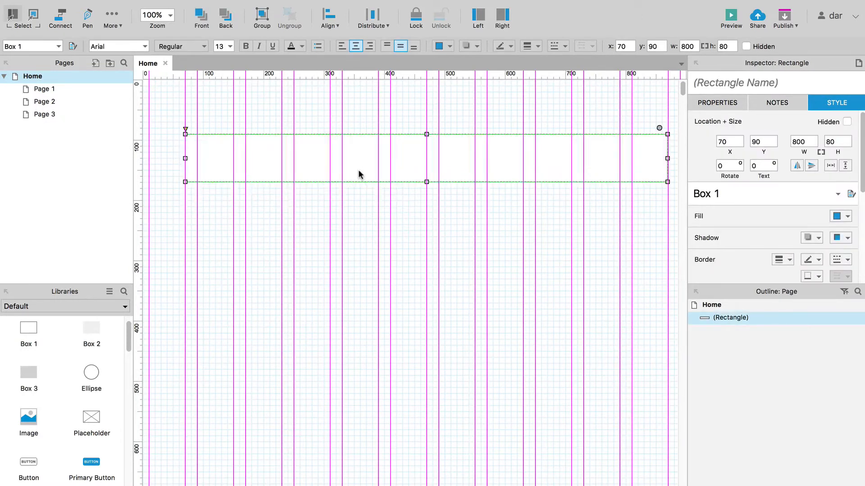
- Preview the Home page in the browser, check the rectangle in a narrower window, and return to Axure RP
click(728, 16)
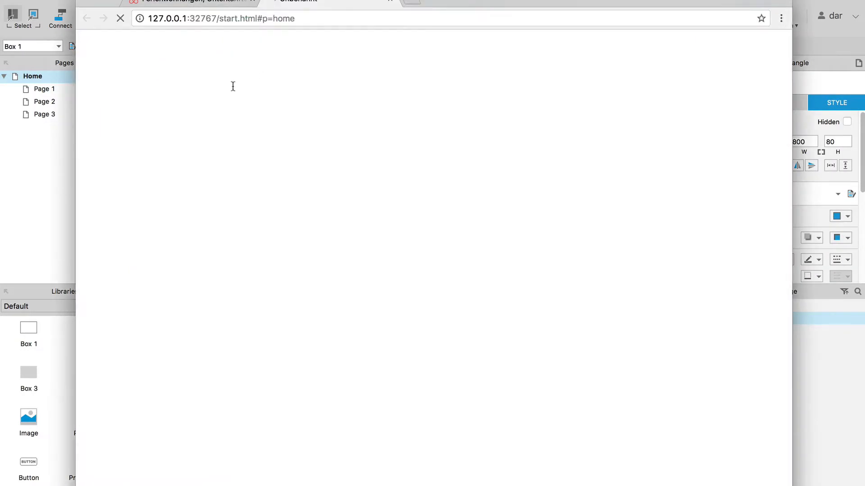
click(104, 42)
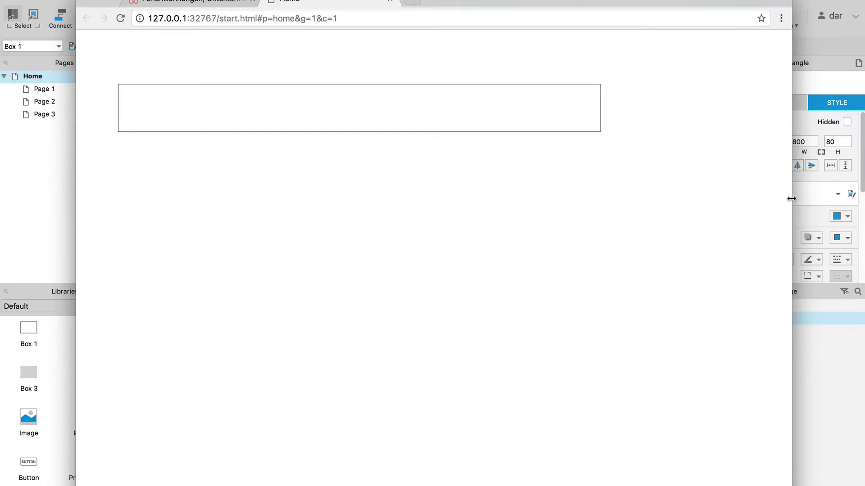
drag(788, 195, 641, 195)
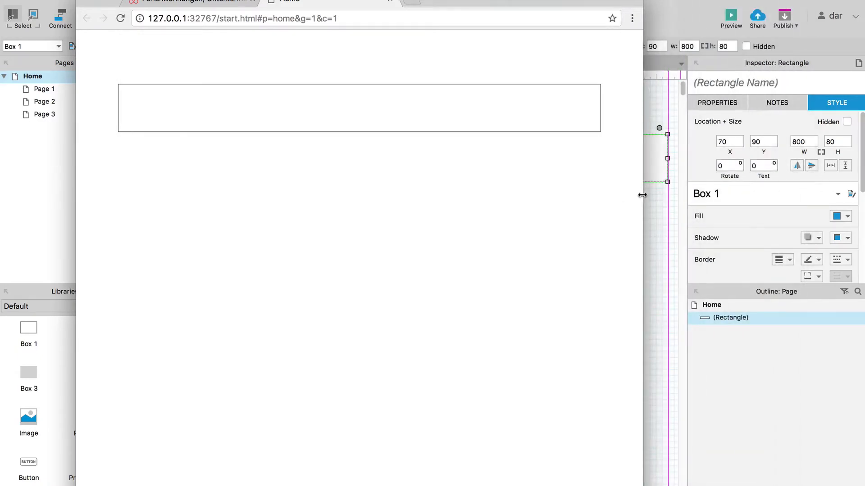
key(super+Tab)
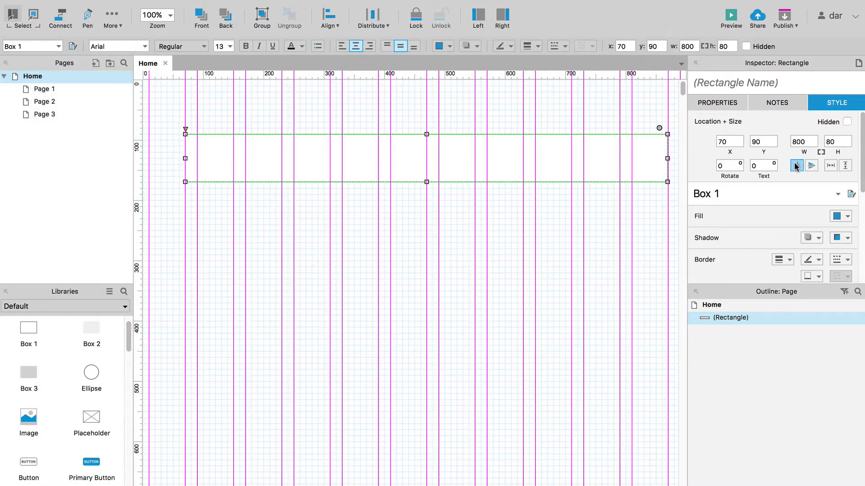
- Set the rectangle's corner radius to 5 and give its border a lighter grey line colour
scroll(800, 217, down, 3)
click(813, 245)
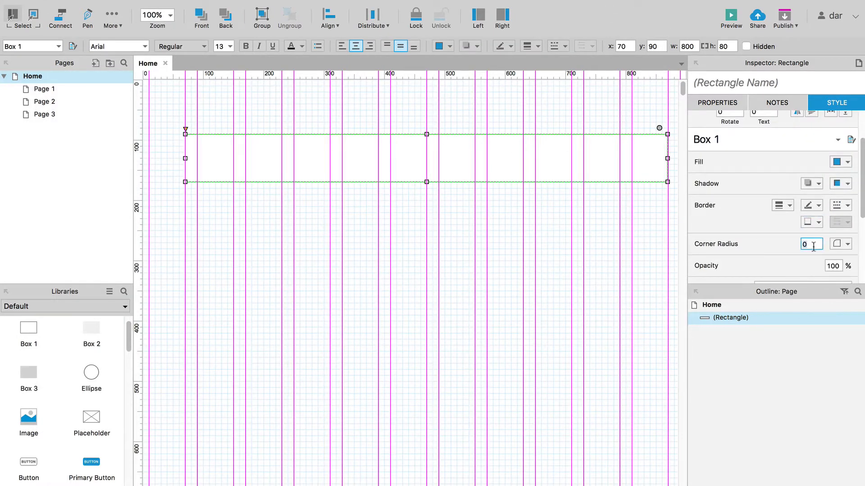
text(5)
click(819, 206)
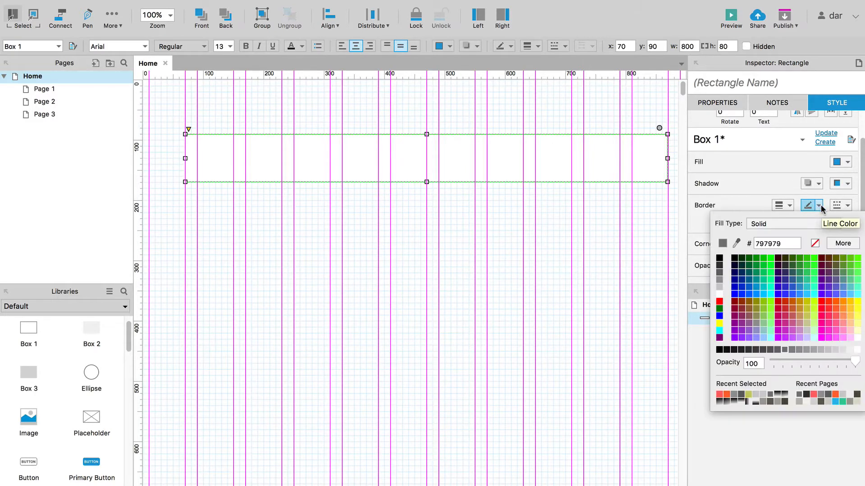
click(719, 283)
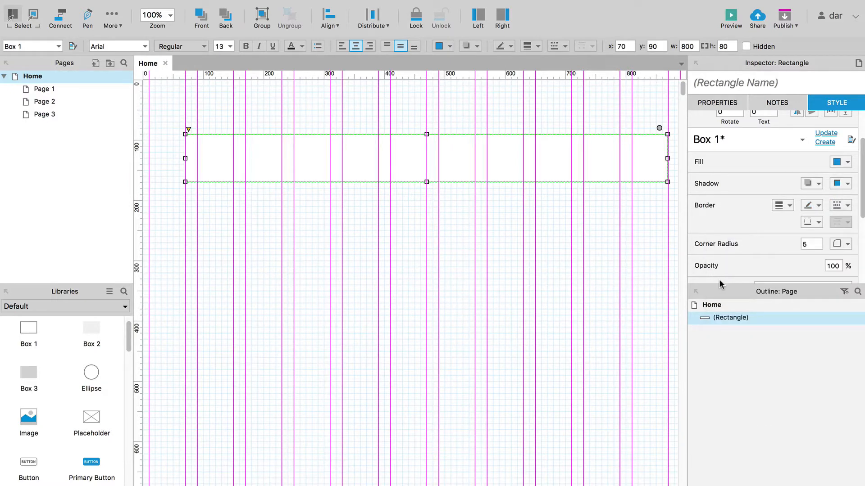
click(551, 210)
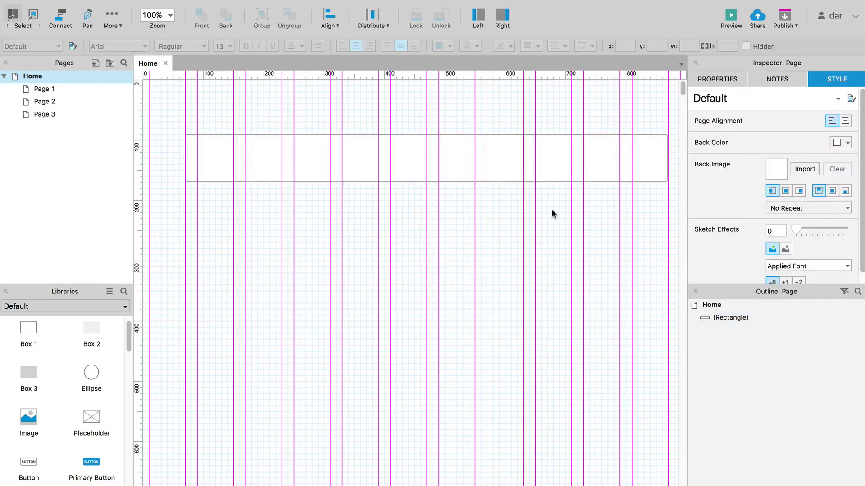
- Set the rectangle's border to the thinnest line width and change its colour to a light grey
click(544, 171)
click(791, 206)
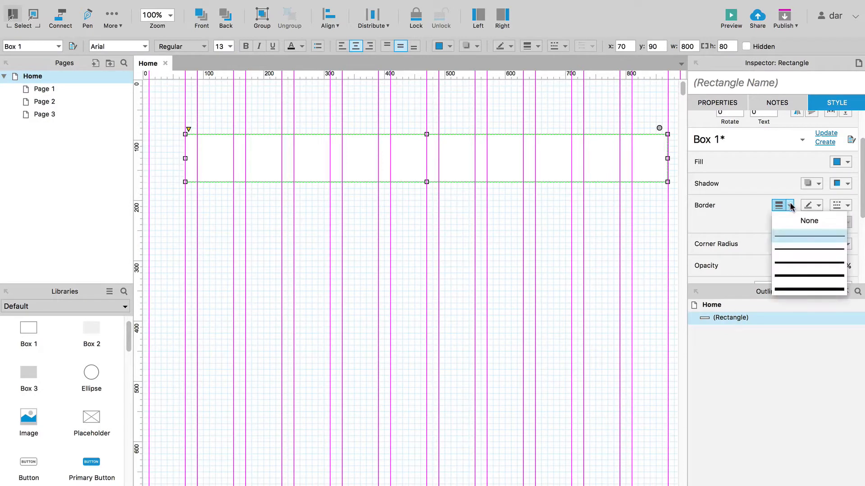
click(790, 237)
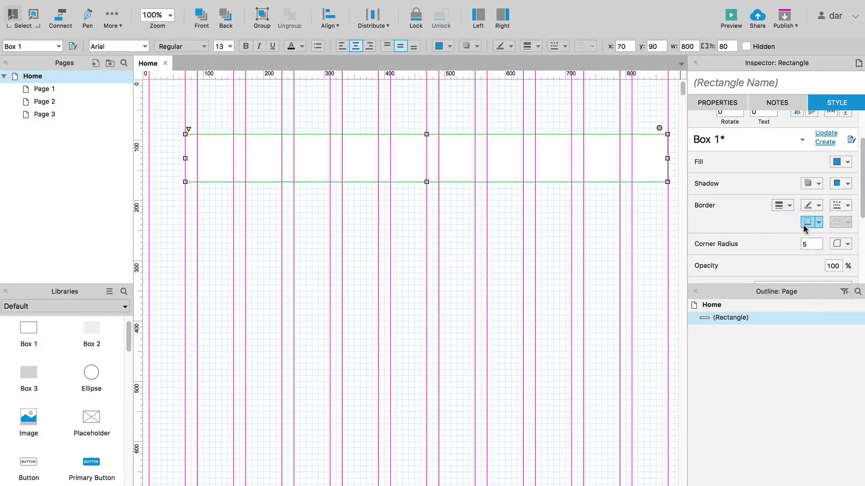
click(819, 207)
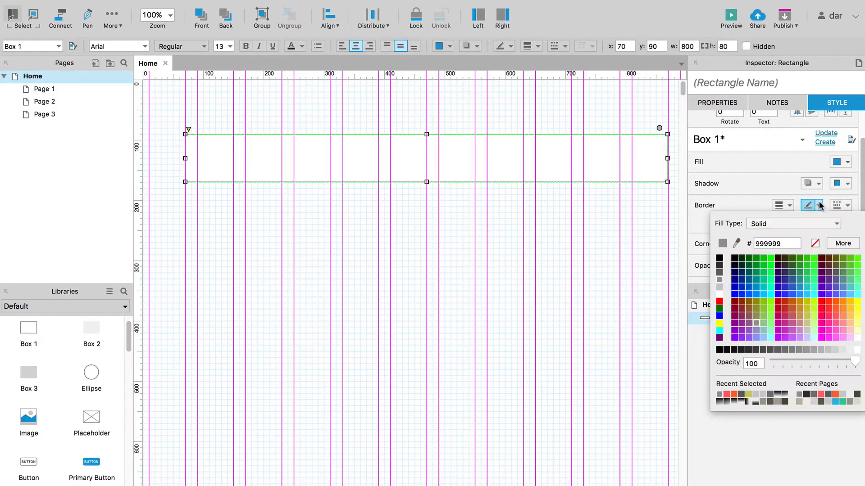
click(719, 287)
click(468, 207)
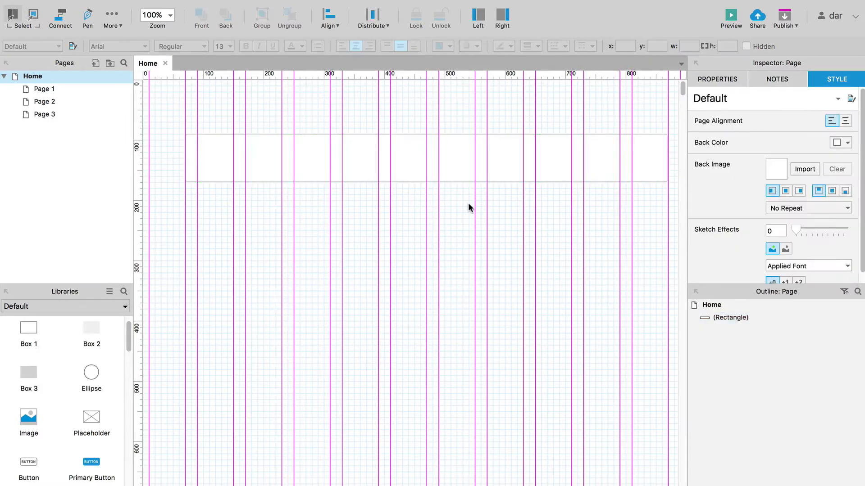
- Hide the column guides on the Home page canvas
click(312, 159)
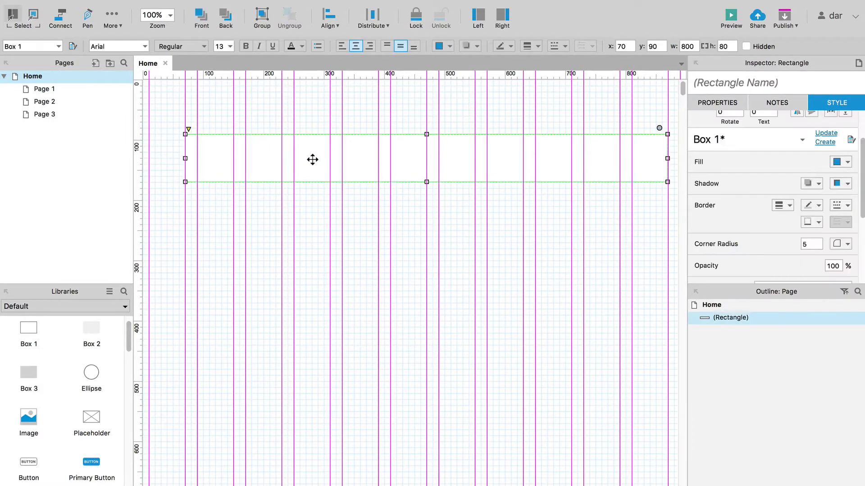
click(319, 200)
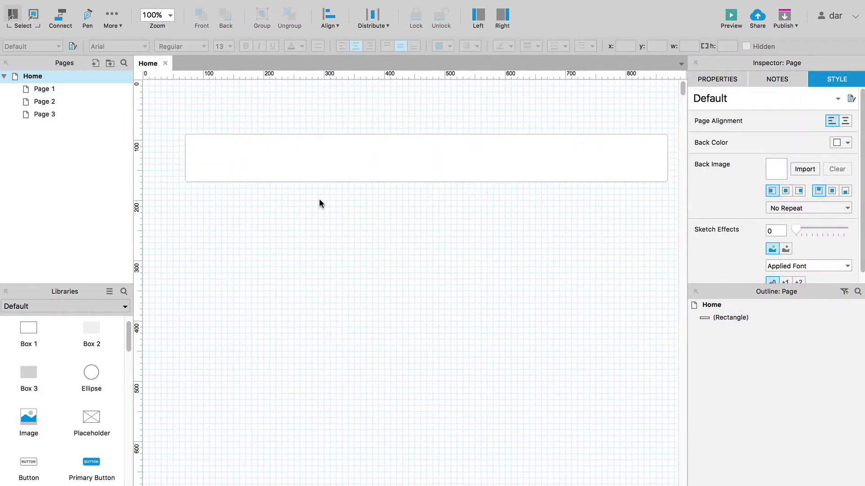
click(214, 149)
click(214, 263)
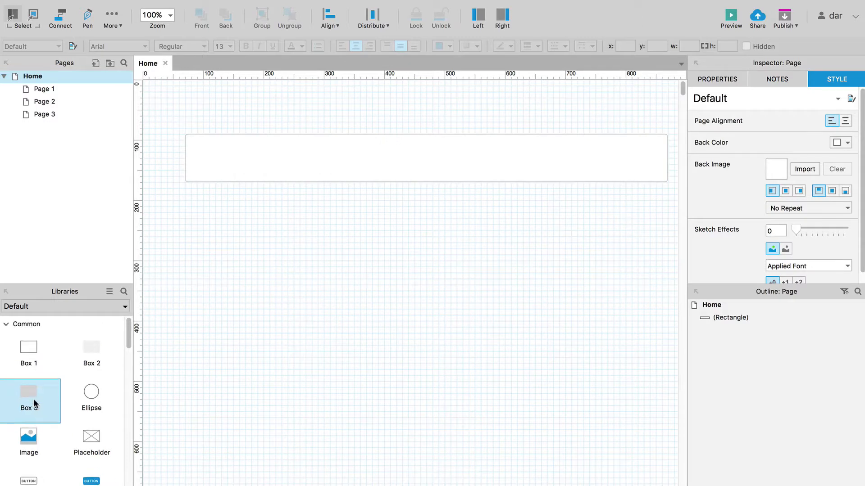
- Place a vertical line over the rectangle at X 283, Y 90, starting from its upper edge
scroll(33, 399, down, 3)
scroll(34, 398, down, 3)
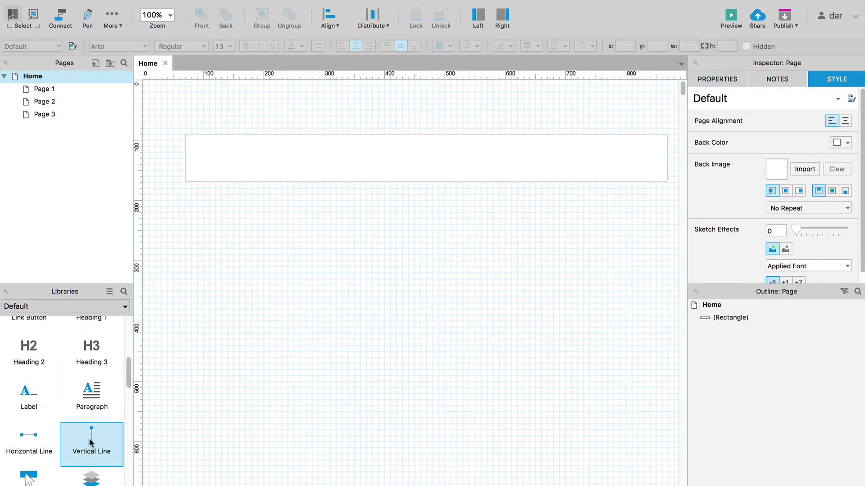
drag(88, 442, 314, 138)
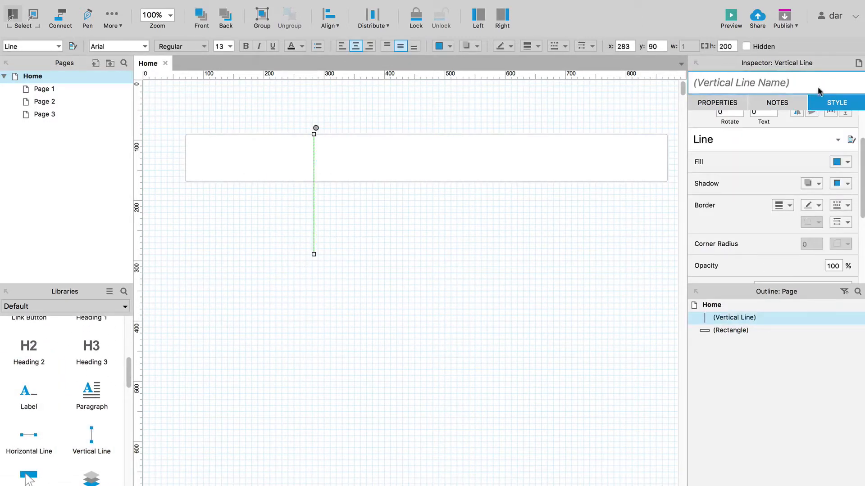
- Set the vertical line's height to 80 and give it a light grey line colour
scroll(847, 162, up, 3)
click(843, 141)
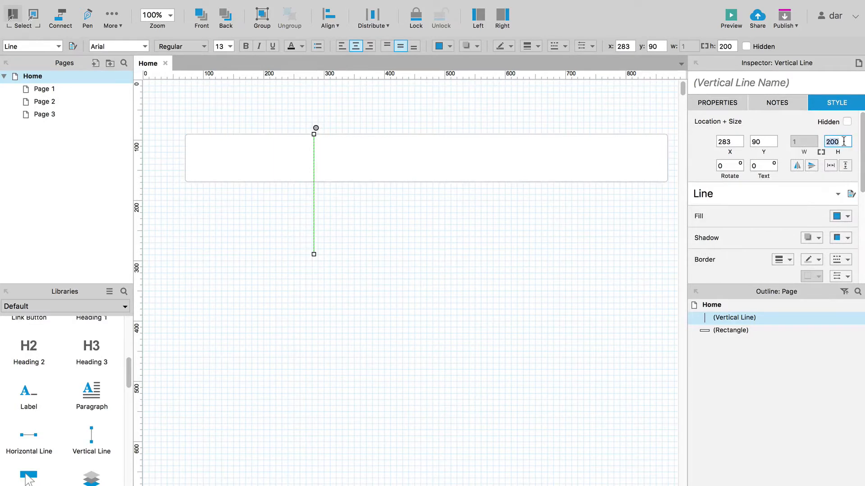
text(80)
key(Return)
click(806, 262)
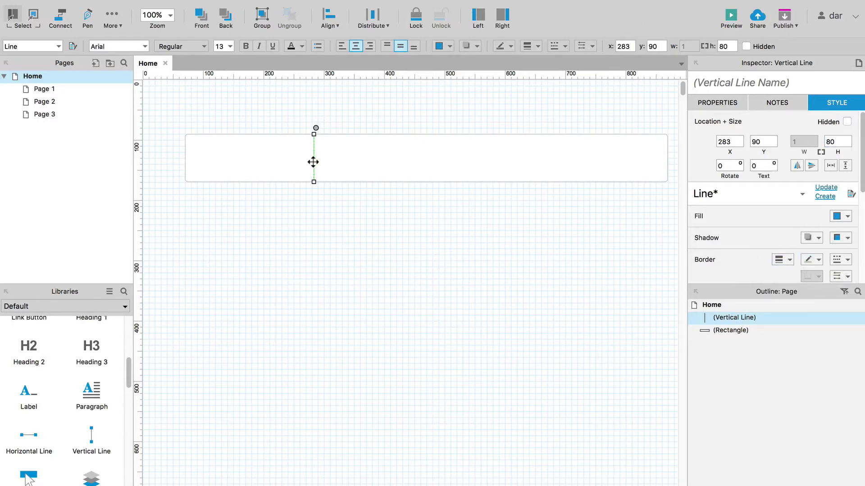
- Duplicate the vertical line at X 565 and on the rectangle's side edges at X 869 and X 70
drag(312, 163, 484, 161)
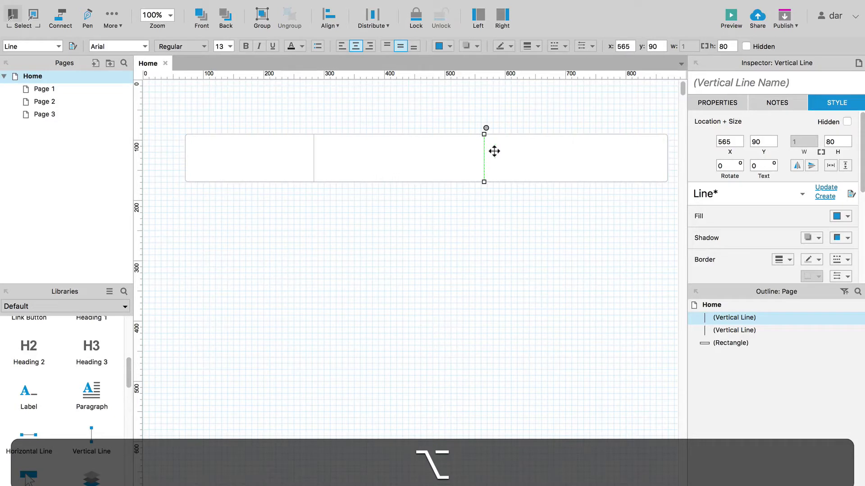
drag(489, 150, 587, 145)
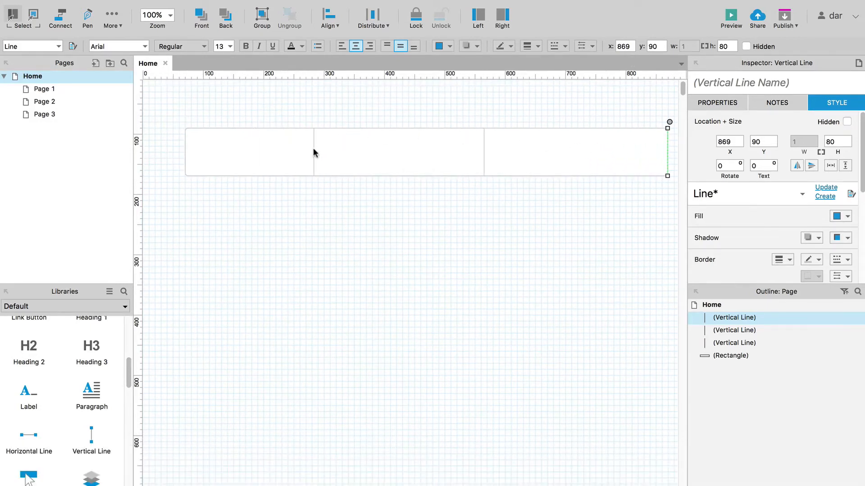
click(314, 151)
drag(314, 149, 185, 143)
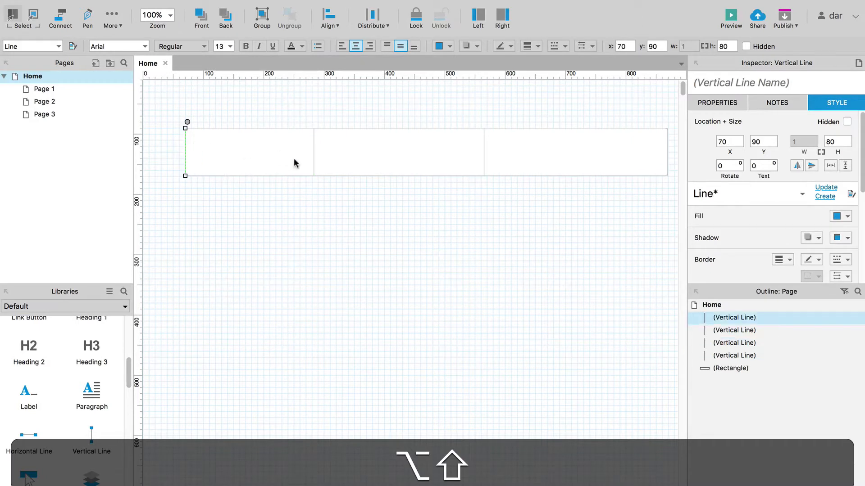
- Select all four vertical lines and distribute them horizontally
shift+click(483, 163)
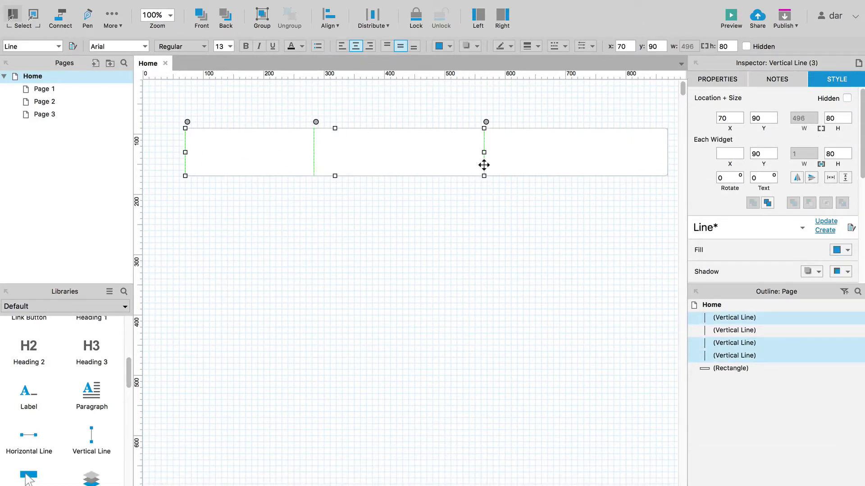
shift+click(666, 146)
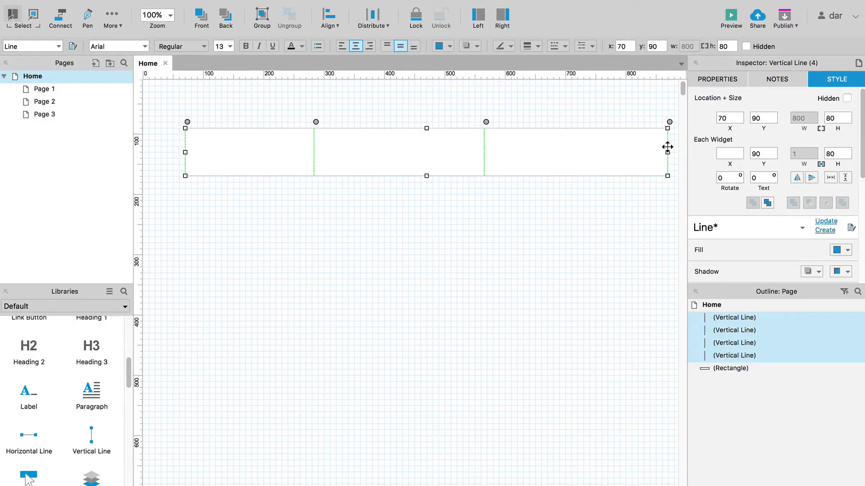
click(373, 23)
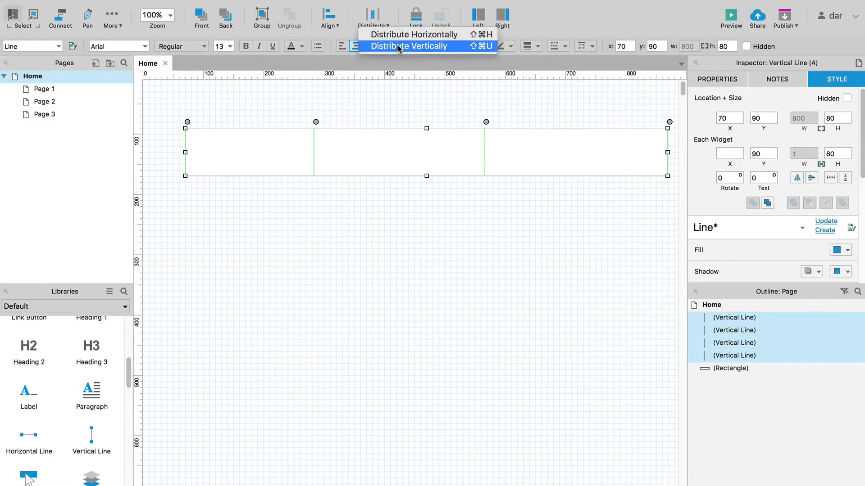
click(432, 34)
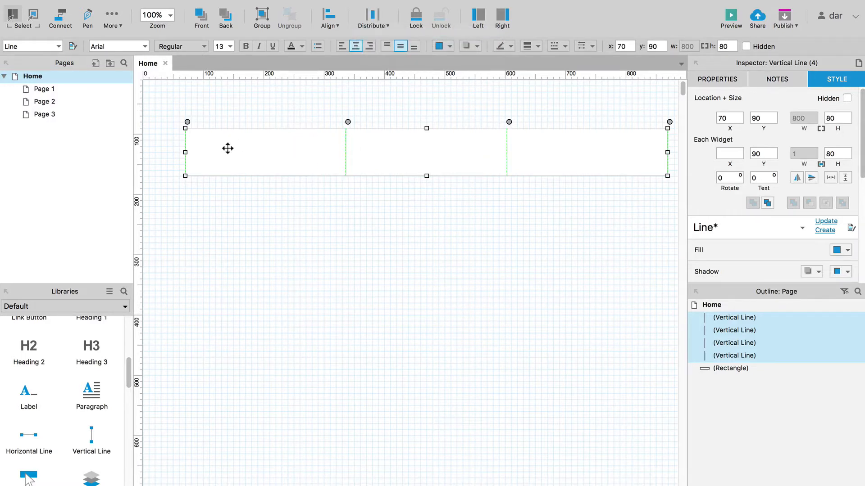
click(222, 216)
- Delete the two outer vertical lines on the rectangle's left and right edges
click(185, 167)
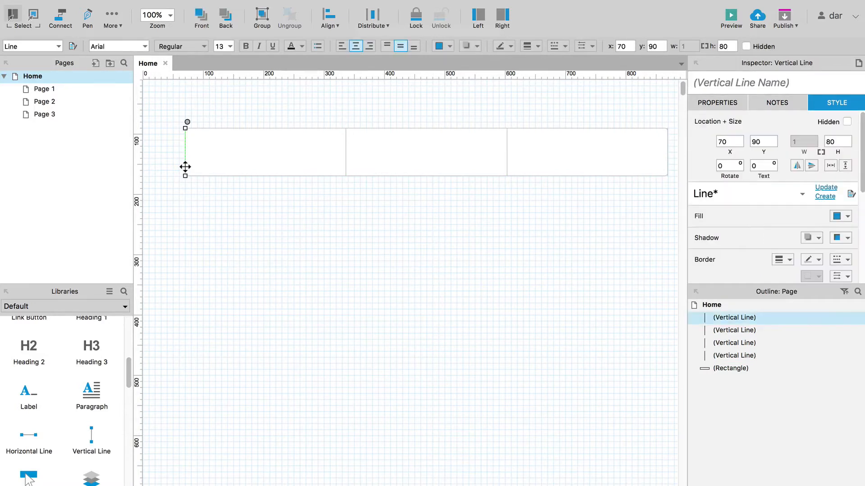
key(Delete)
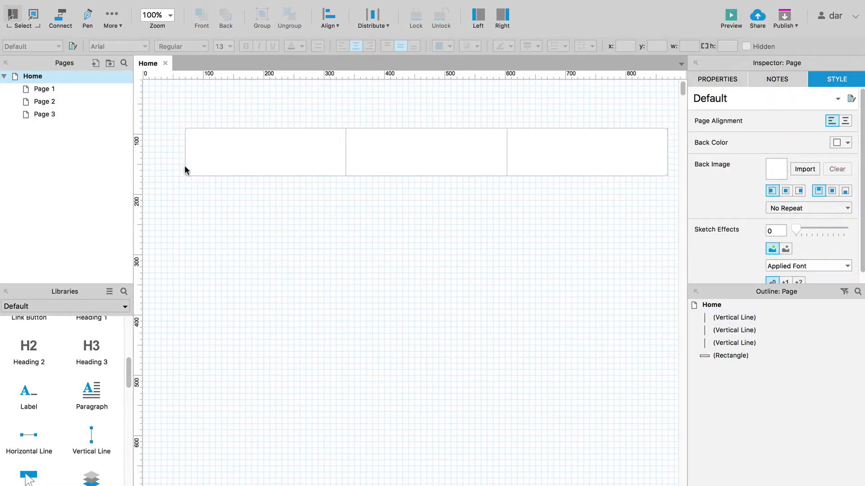
click(667, 162)
key(Delete)
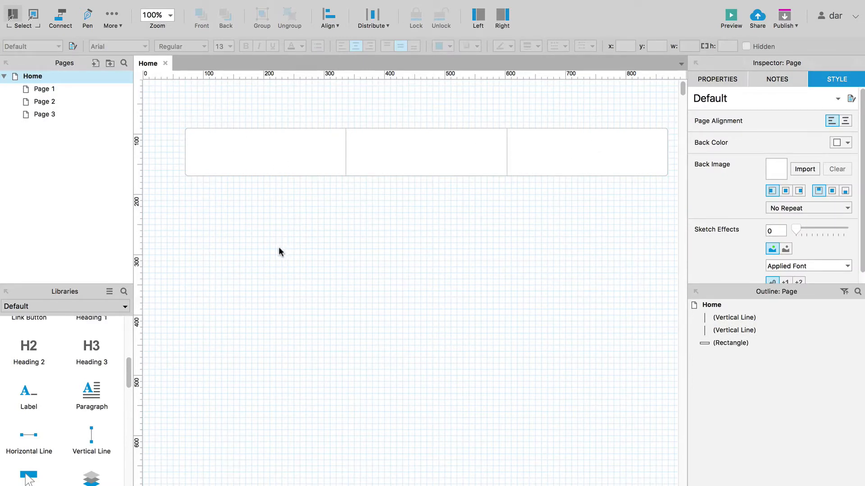
- Add two stacked labels in the rectangle's first section at X 98, Y 107 and Y 133
scroll(62, 373, up, 2)
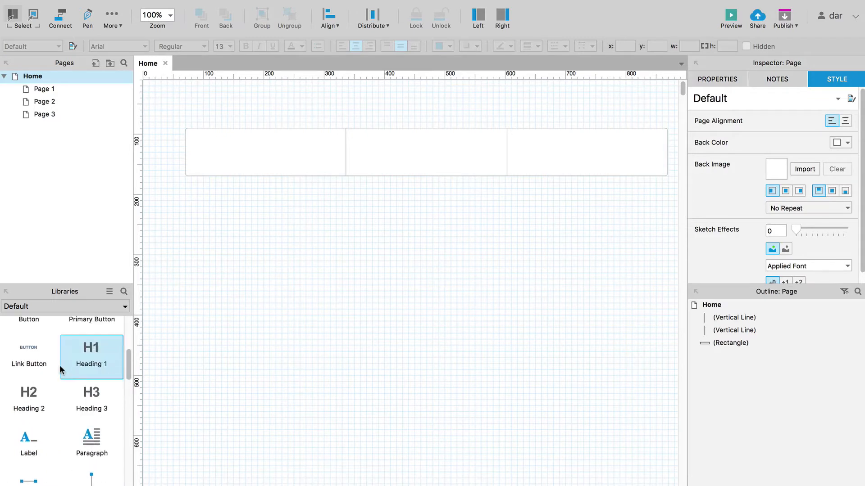
scroll(60, 369, down, 1)
drag(20, 411, 212, 158)
- Set the font of both labels to Montserrat and change their text colour to a medium grey
shift+click(219, 140)
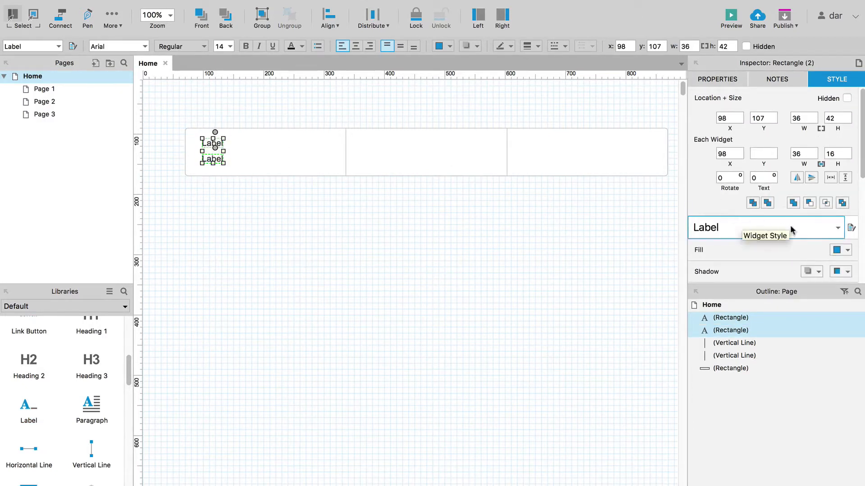
scroll(792, 227, down, 8)
click(798, 183)
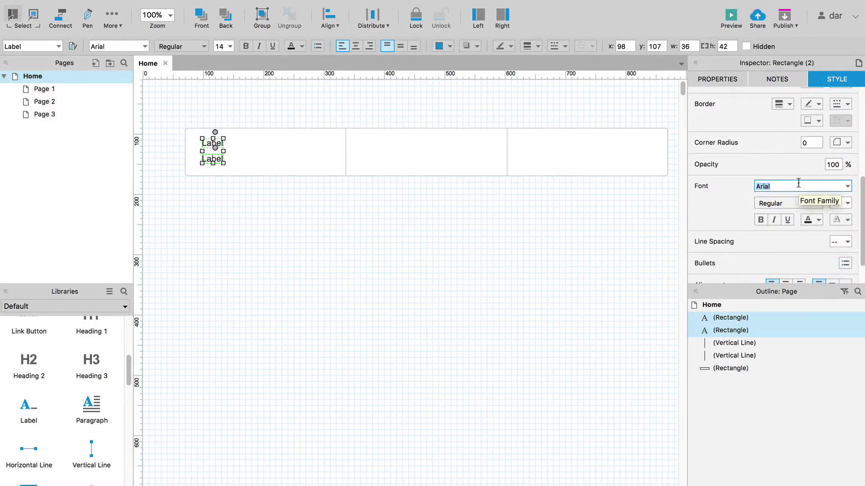
text(Mo)
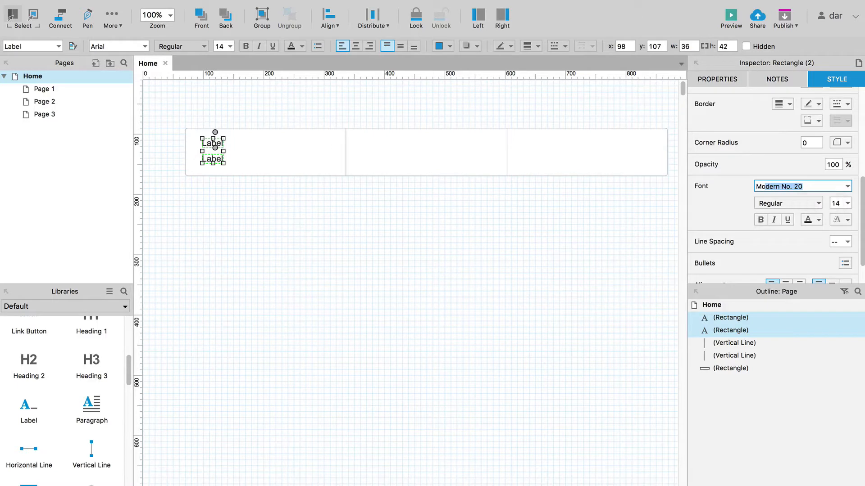
text(nt)
key(Return)
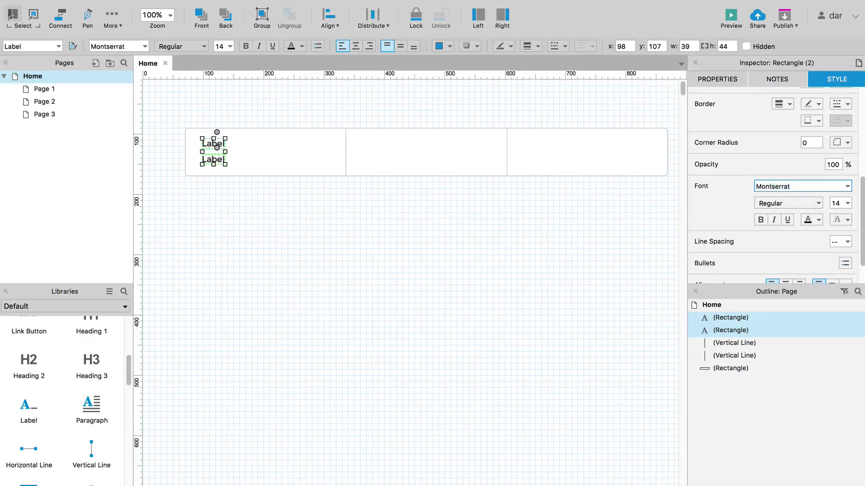
click(818, 219)
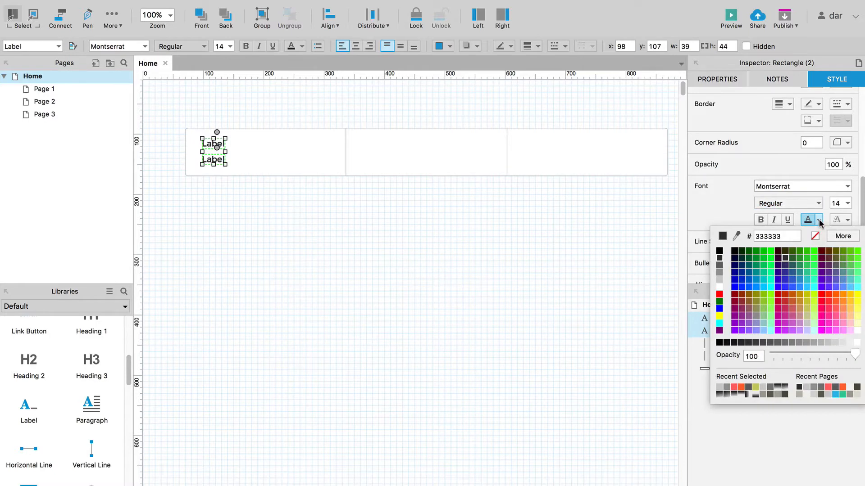
click(719, 273)
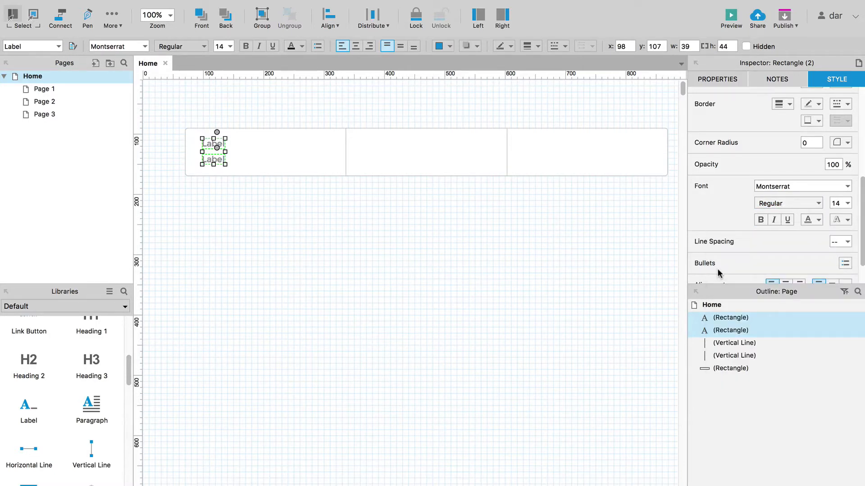
click(332, 250)
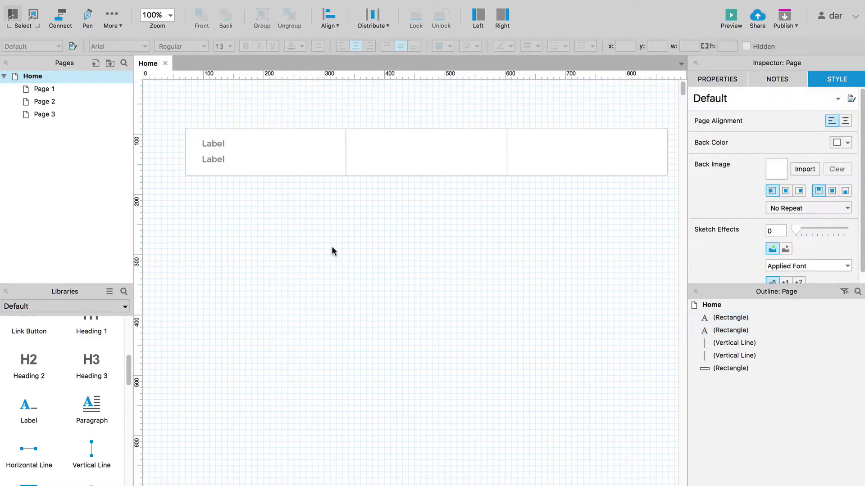
- Switch to the browser, examine the search bar on the Airbnb homepage in a wider window, and return to Axure RP
key(super+Tab)
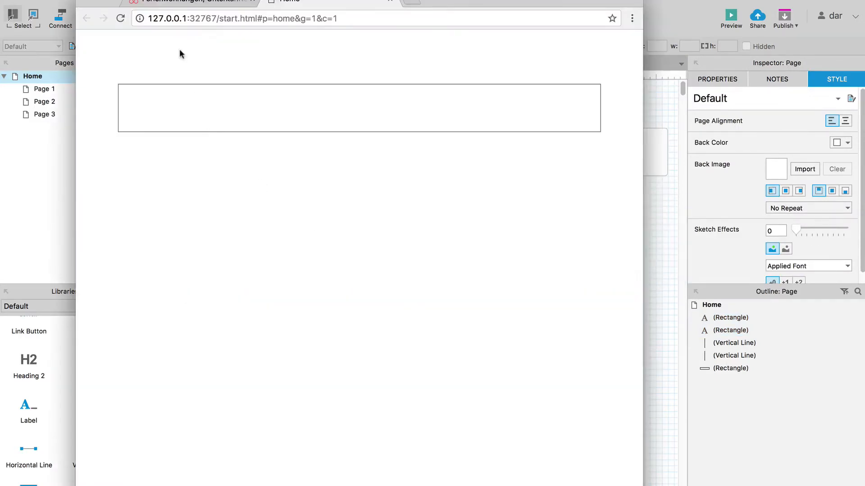
click(180, 2)
drag(643, 229, 753, 223)
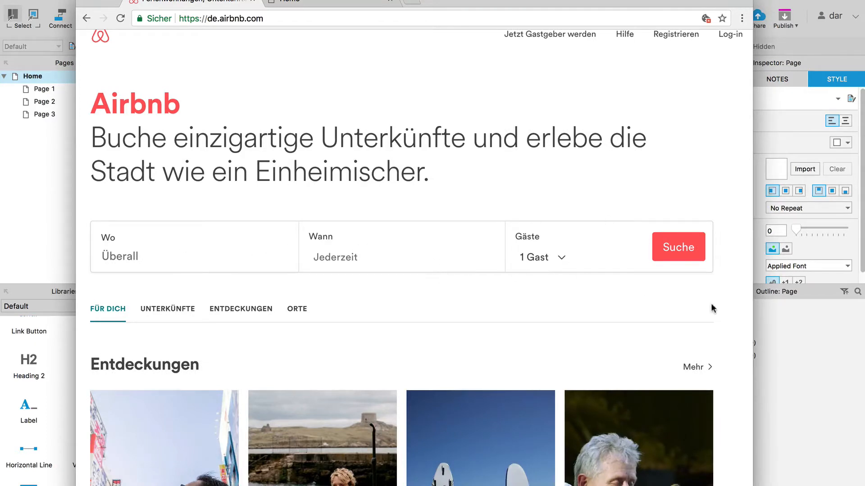
click(769, 341)
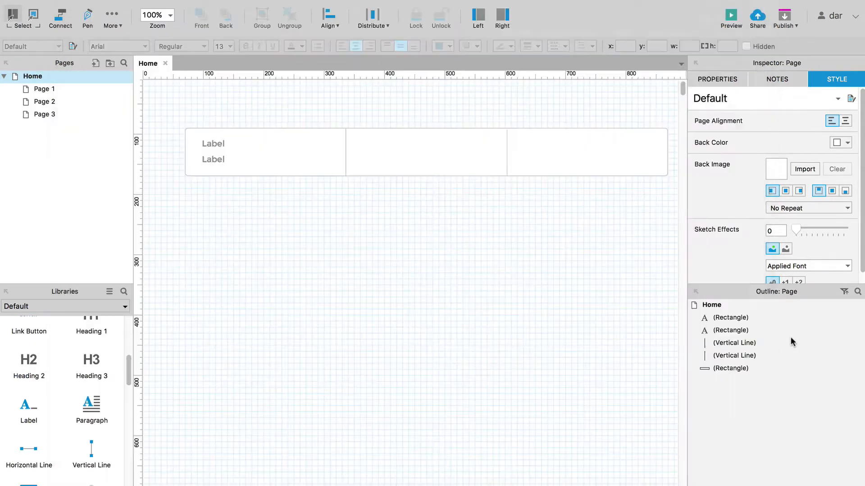
click(790, 339)
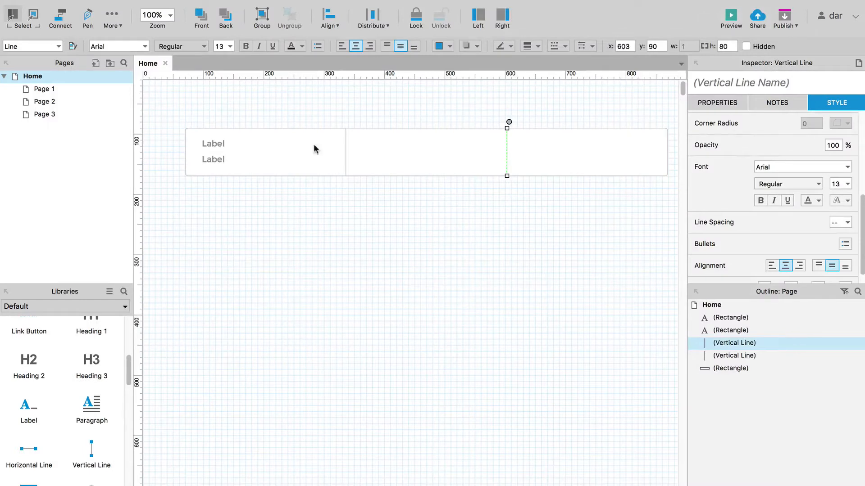
- Set the font size of the lower label in the first section to 20
click(212, 161)
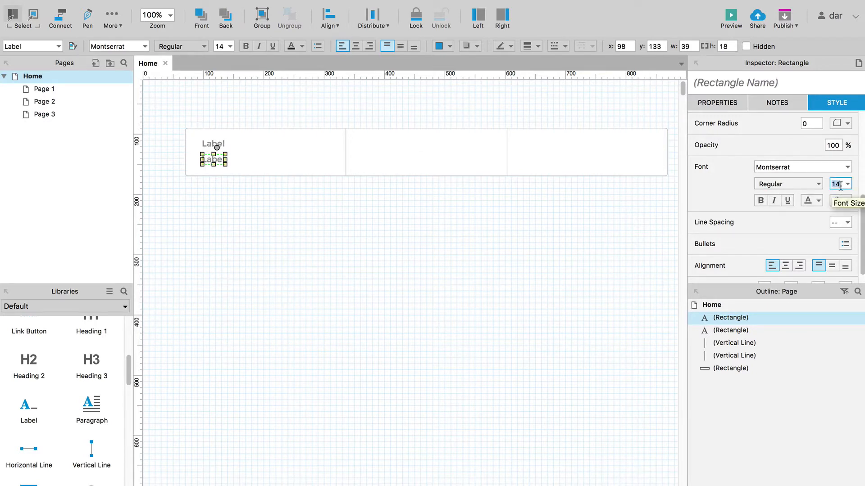
text(20)
key(Return)
click(316, 280)
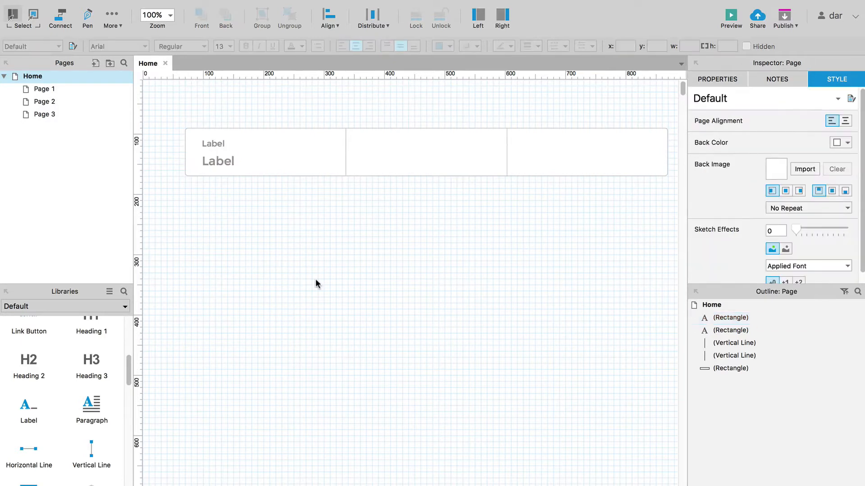
- Replace the text of the first section's upper label with "Where" and its lower label with "Anywhere"
click(225, 161)
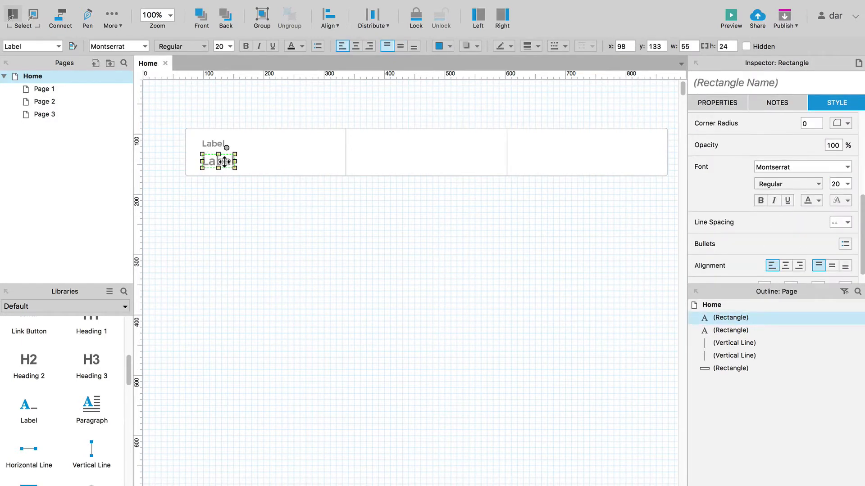
click(219, 145)
key(Escape)
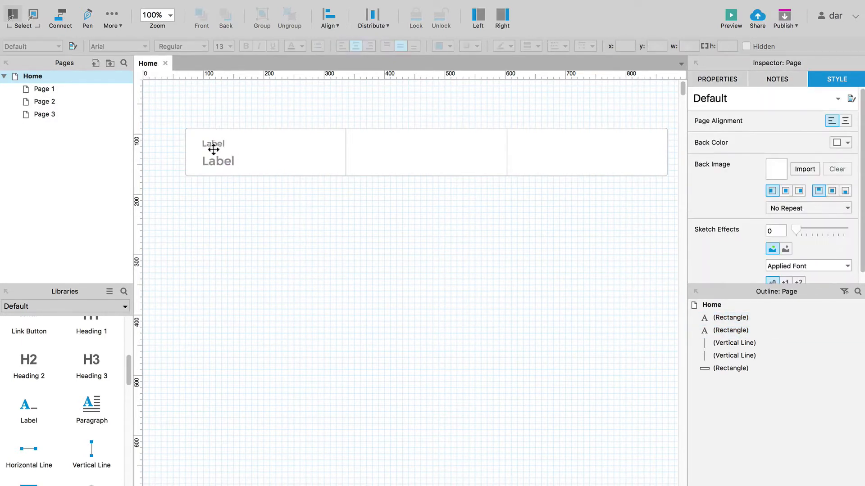
click(217, 146)
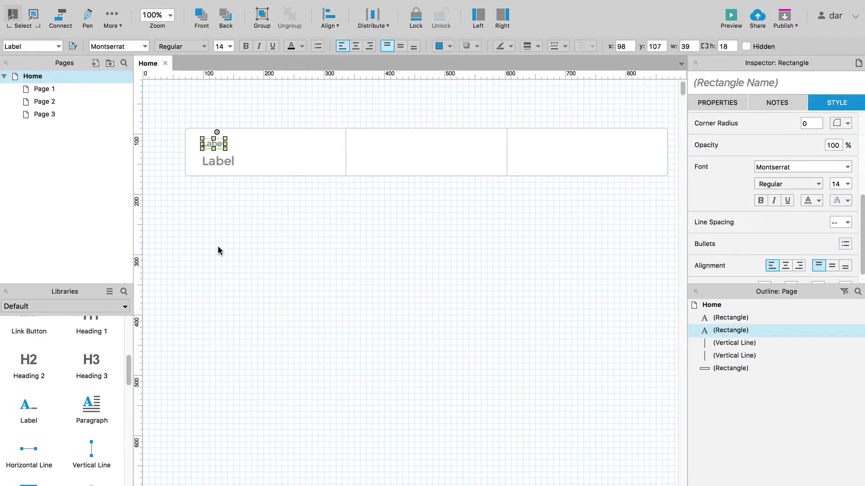
text(W)
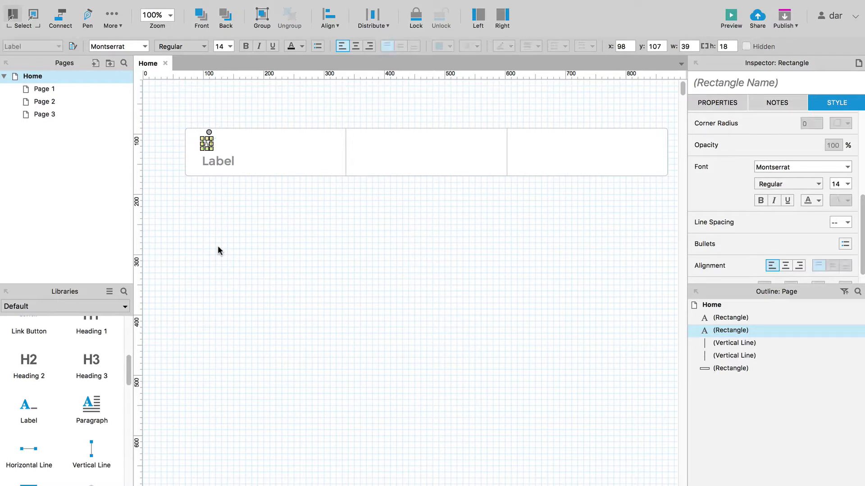
text(here)
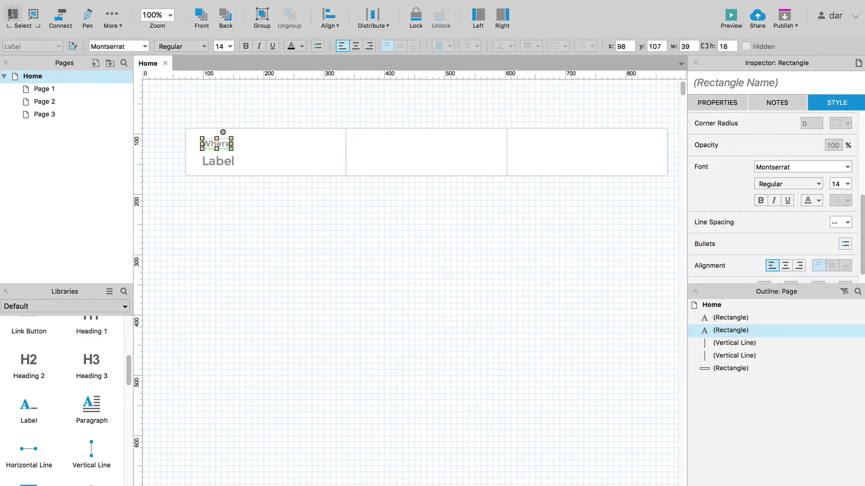
click(220, 165)
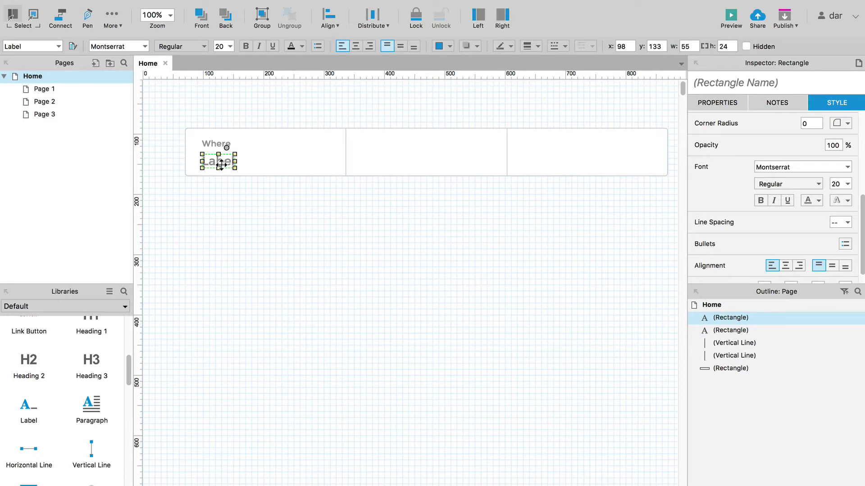
text(Anywhere)
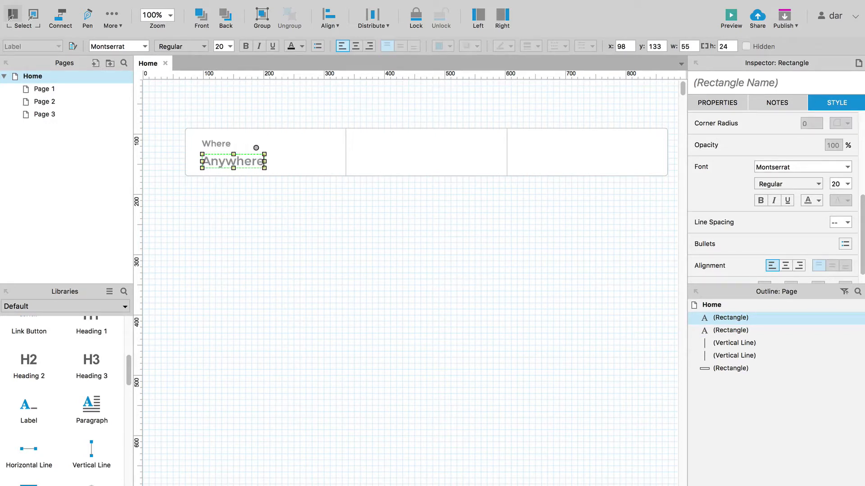
- Move the "Anywhere" label closer to the label above it, at Y 130
key(Escape)
key(Up)
key(Up)
key(Up)
key(Up)
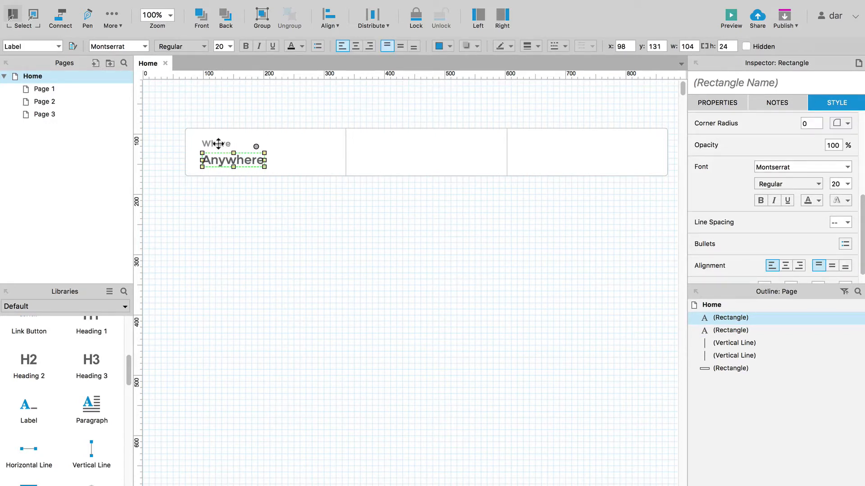
click(224, 211)
click(225, 159)
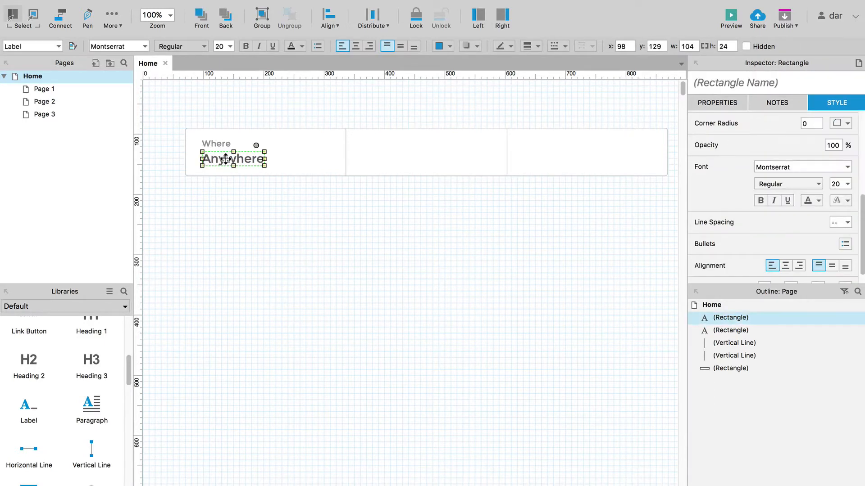
key(Down)
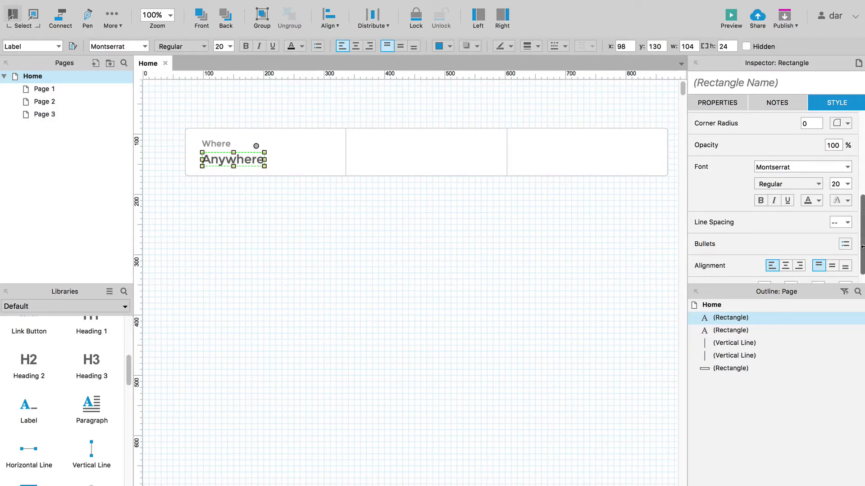
- Set the font size of the "Anywhere" label to 18
double_click(838, 184)
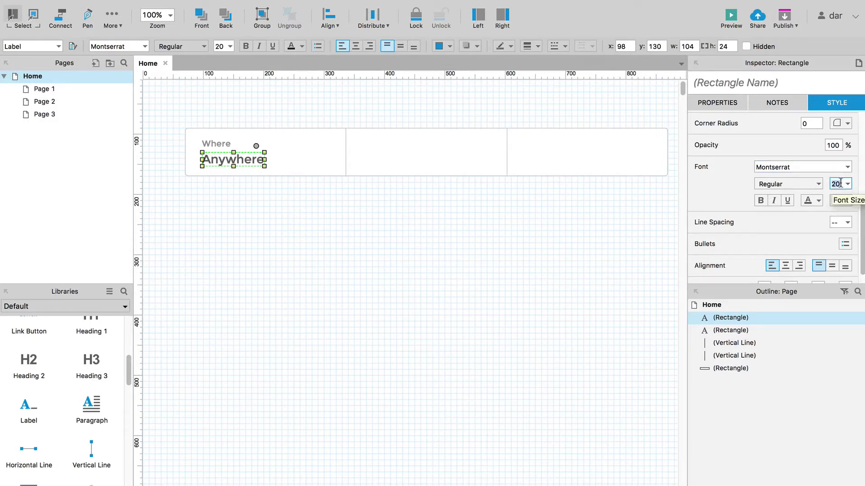
text(17)
key(BackSpace)
key(BackSpace)
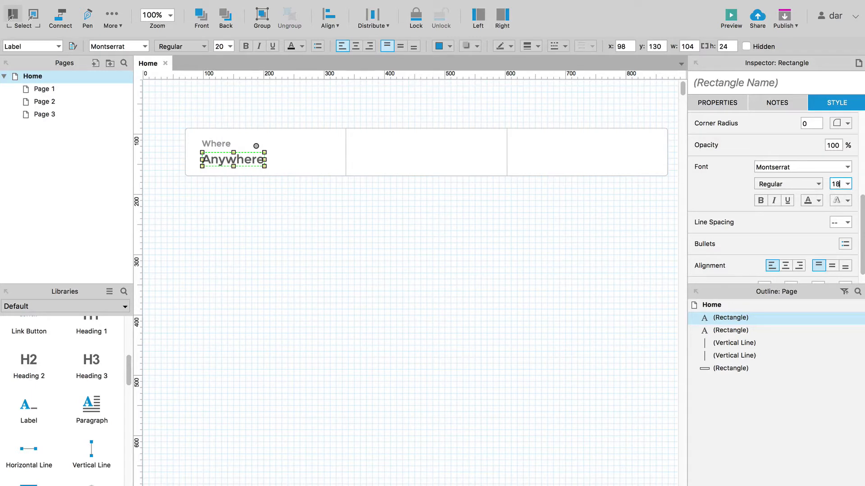
key(Return)
click(253, 274)
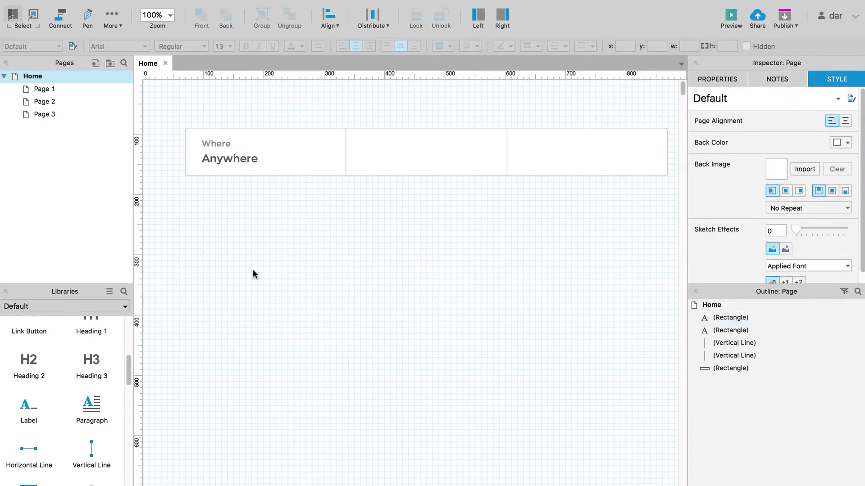
- Shift the "Where" and "Anywhere" labels slightly left and place a copy of the pair in the second section at X 356, Y 107
click(225, 159)
shift+click(211, 144)
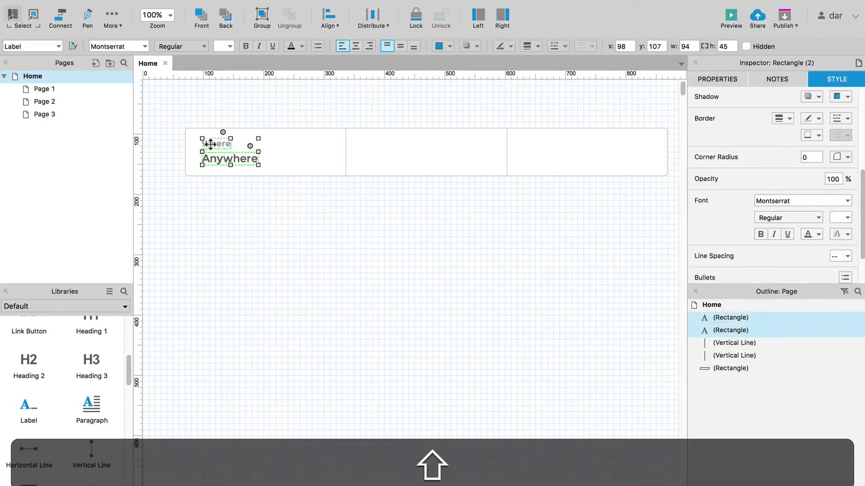
drag(210, 144, 360, 151)
key(shift+Right)
key(shift+Right)
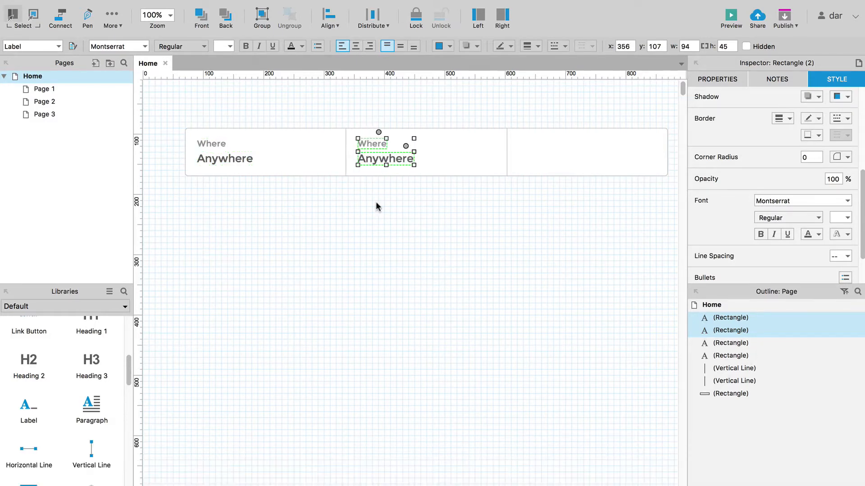
- Check the Airbnb search bar in the browser, return to Axure RP, and change the second section's labels to "When" and "Sometime"
click(377, 205)
scroll(376, 205, right, 2)
key(super+Tab)
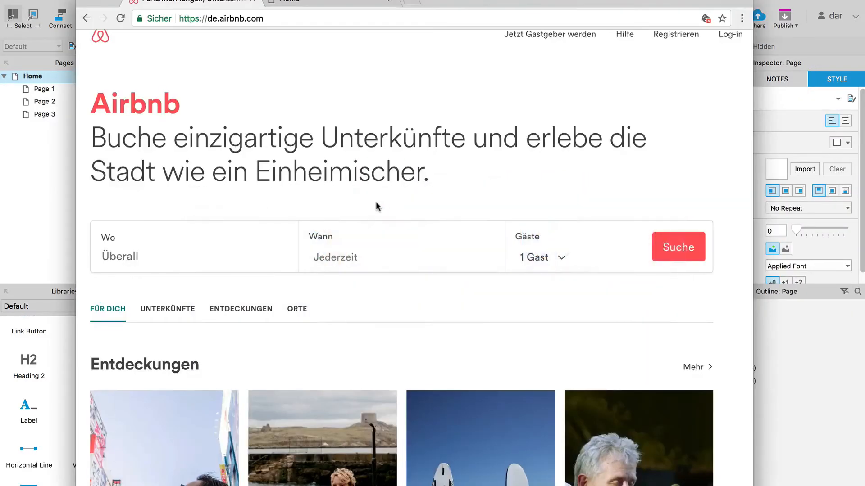
key(super+Tab)
click(324, 151)
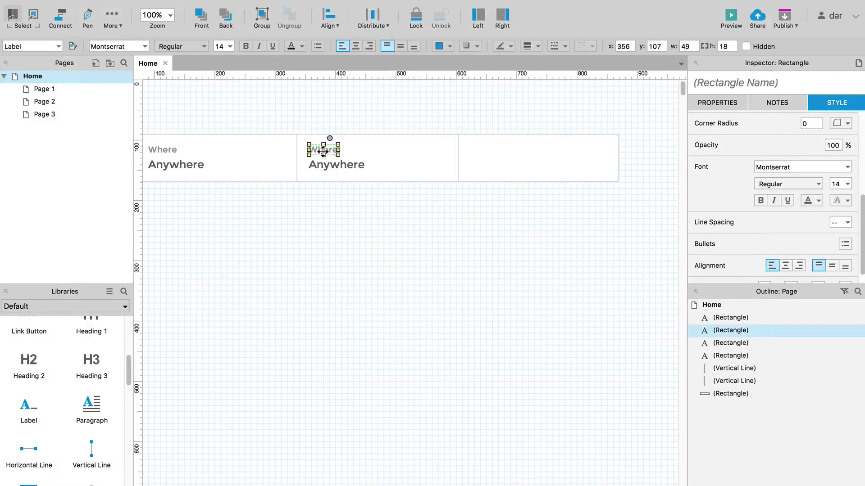
click(323, 152)
key(Escape)
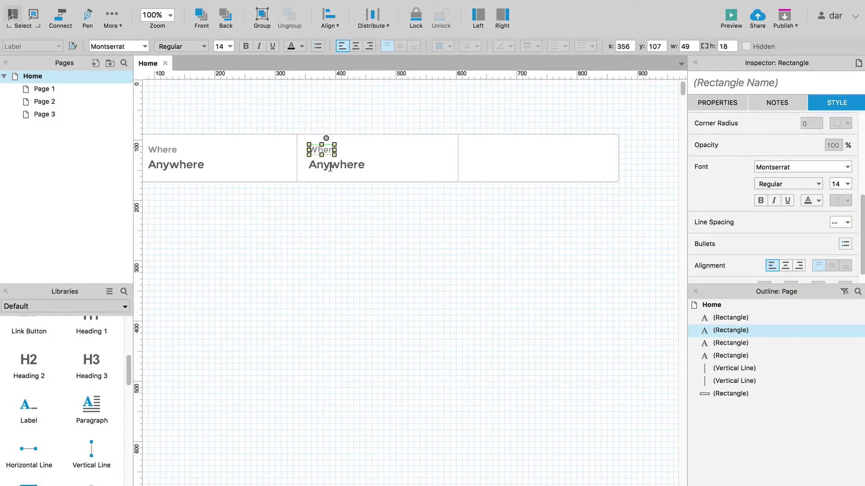
click(338, 163)
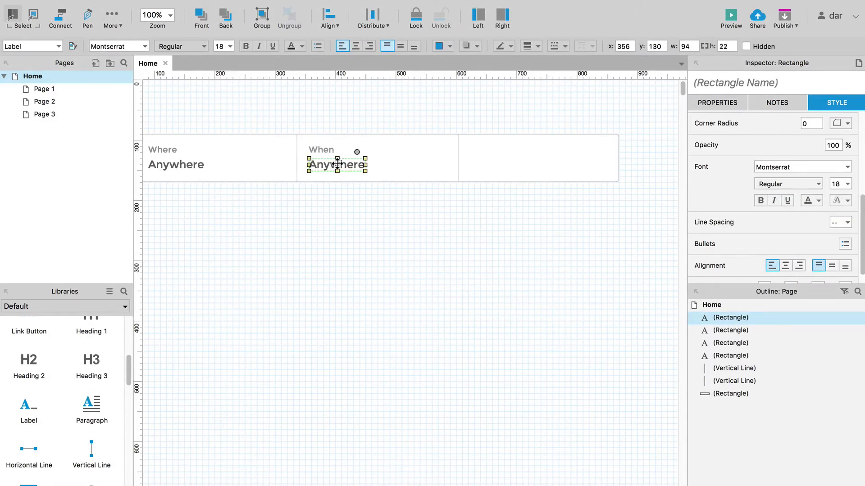
text(Some)
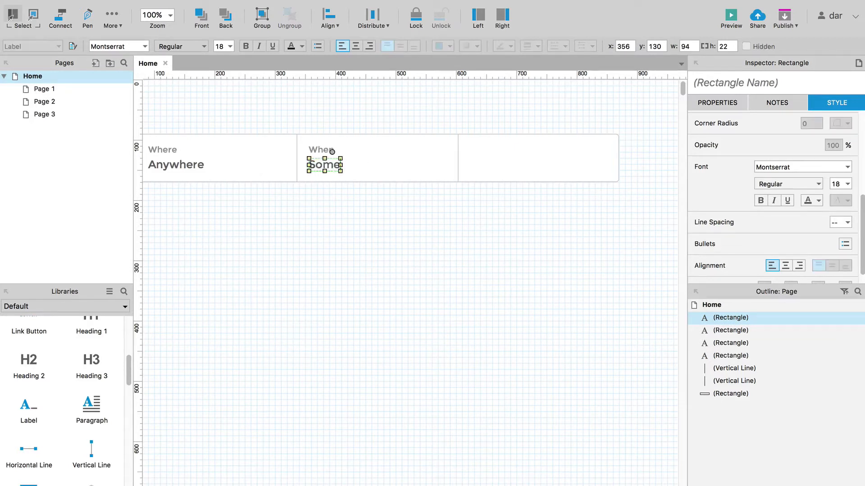
text(time)
click(345, 216)
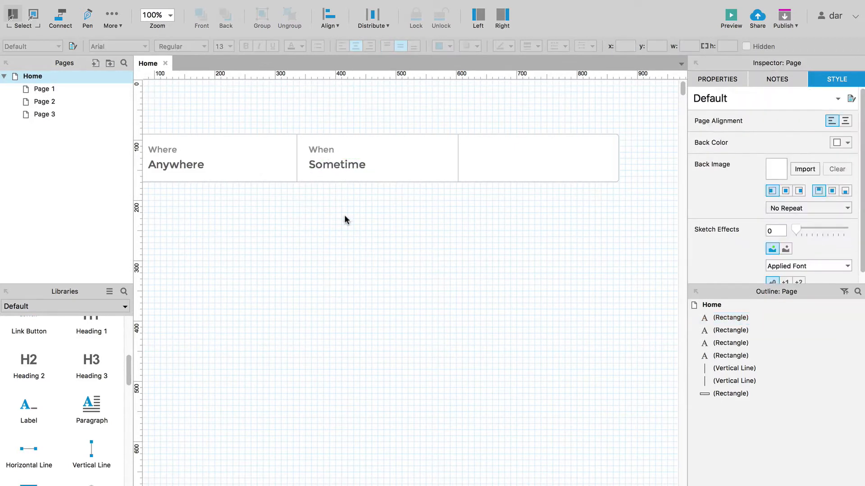
- Duplicate the "When" and "Sometime" labels into the third section at X 623, Y 107
scroll(344, 217, right, 5)
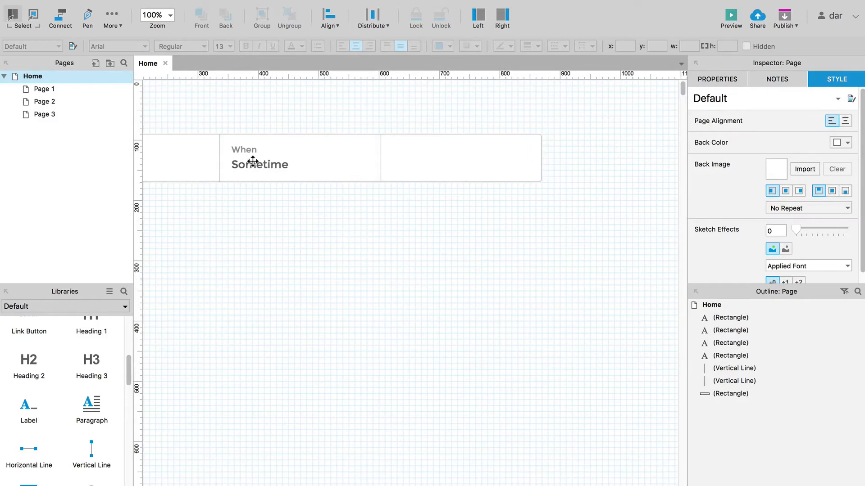
click(253, 162)
shift+click(244, 150)
drag(245, 150, 391, 143)
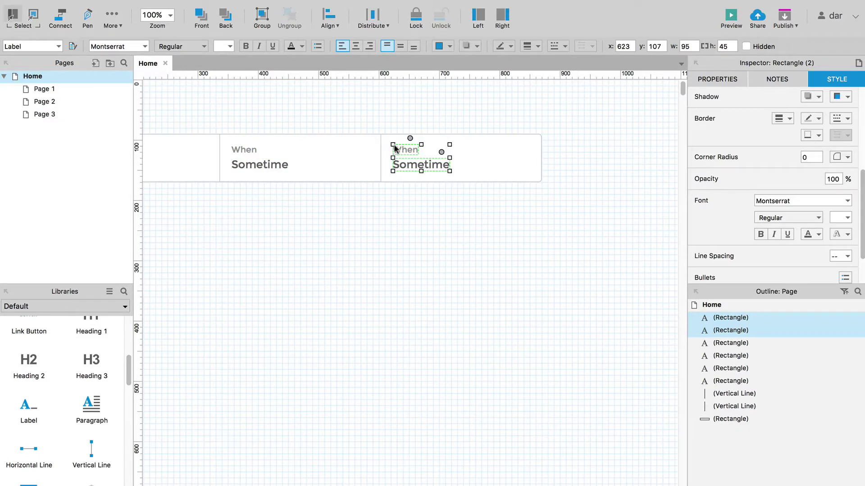
click(428, 194)
- Change the third section's upper label to "Guest" and its lower label to "1 Guest"
click(405, 151)
double_click(406, 150)
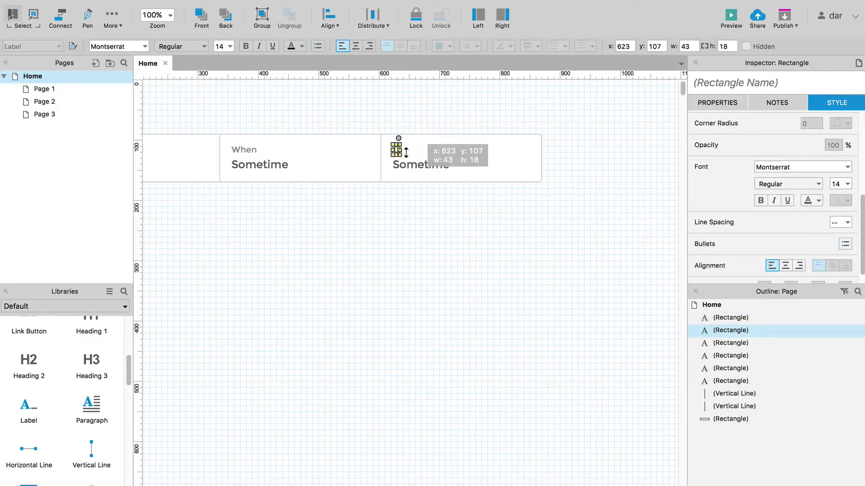
text(Guest)
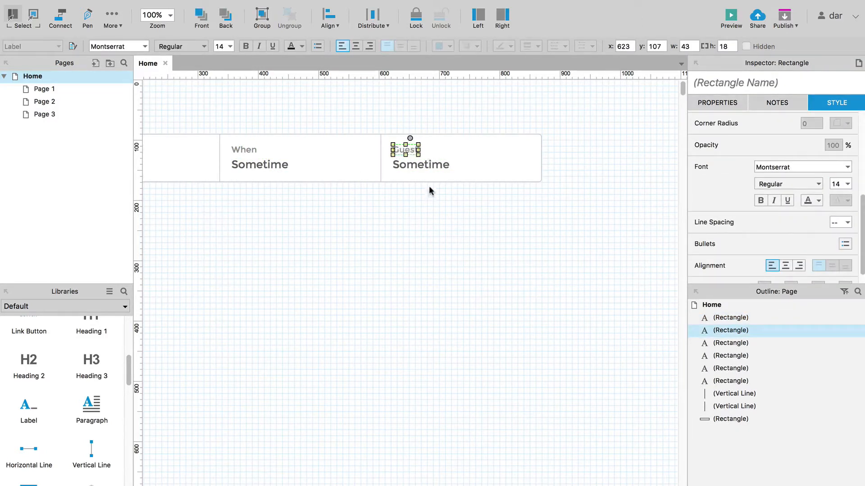
click(431, 163)
double_click(431, 163)
text(Guest)
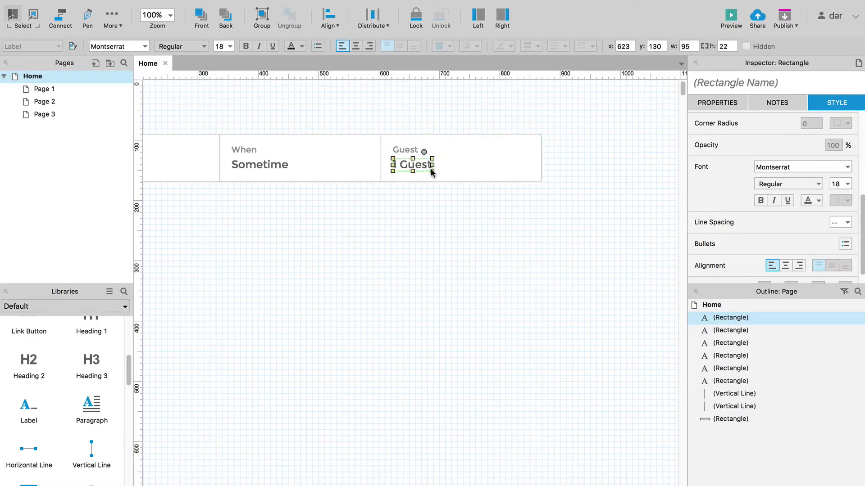
click(432, 198)
- Switch to the browser, widen the window to examine the search button on the Airbnb homepage, and return to Axure RP
key(super+Tab)
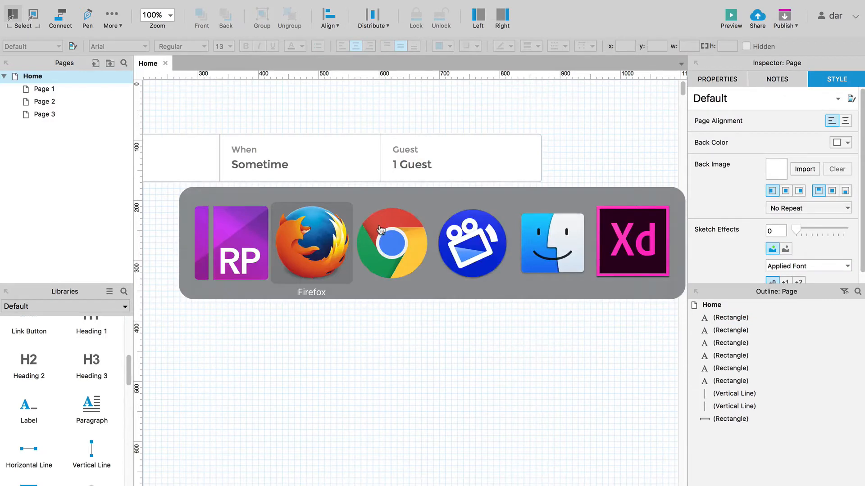
key(super+Tab)
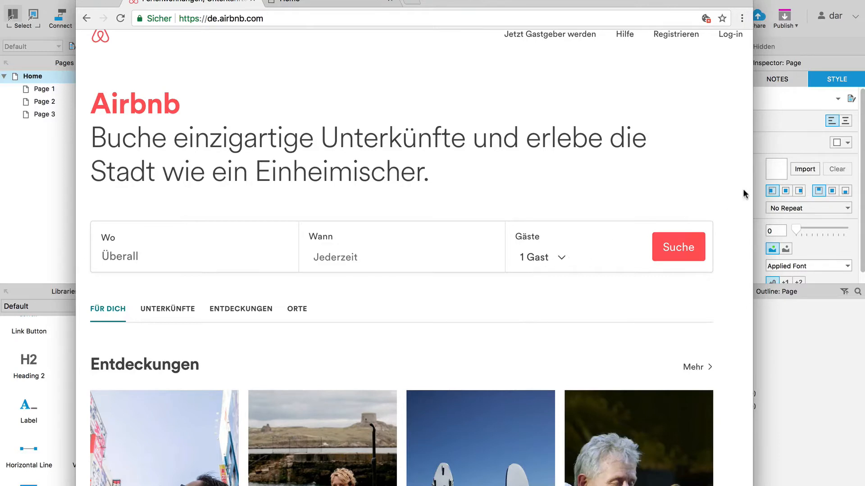
drag(751, 192, 773, 193)
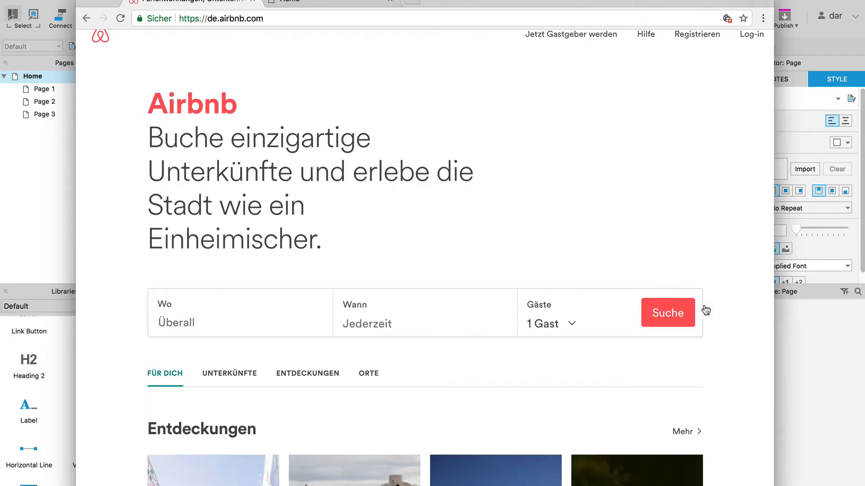
click(798, 330)
click(501, 254)
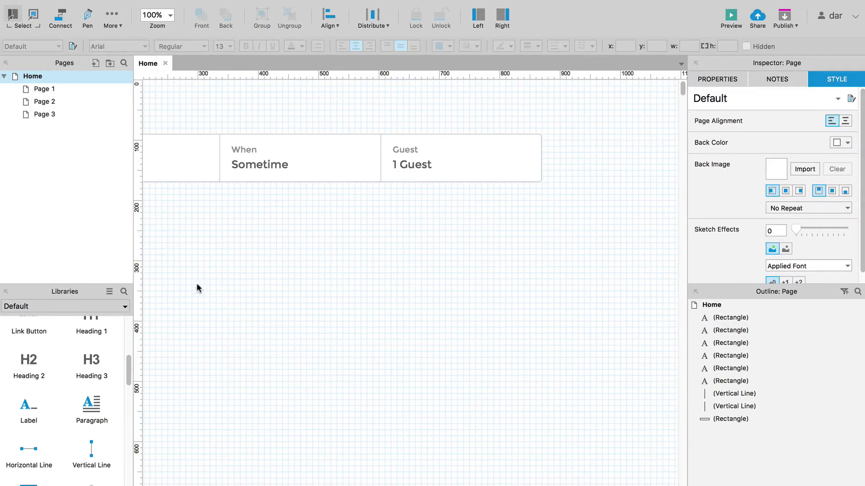
- Add a Box 2 widget beside the "1 Guest" label at X 754, Y 107 and resize it to 95 × 45
scroll(115, 374, up, 3)
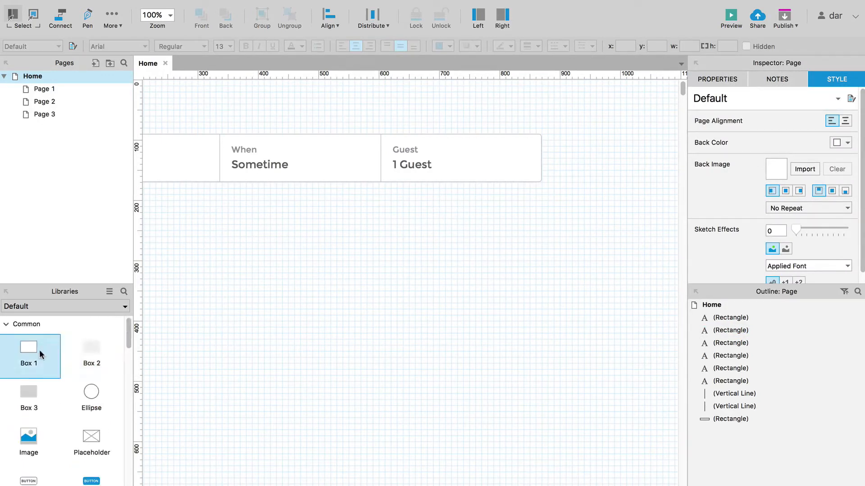
drag(90, 353, 484, 146)
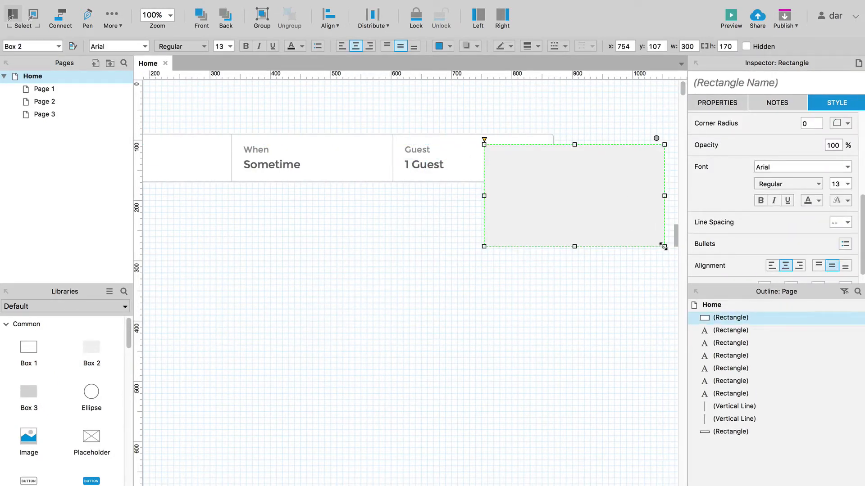
drag(664, 243, 540, 170)
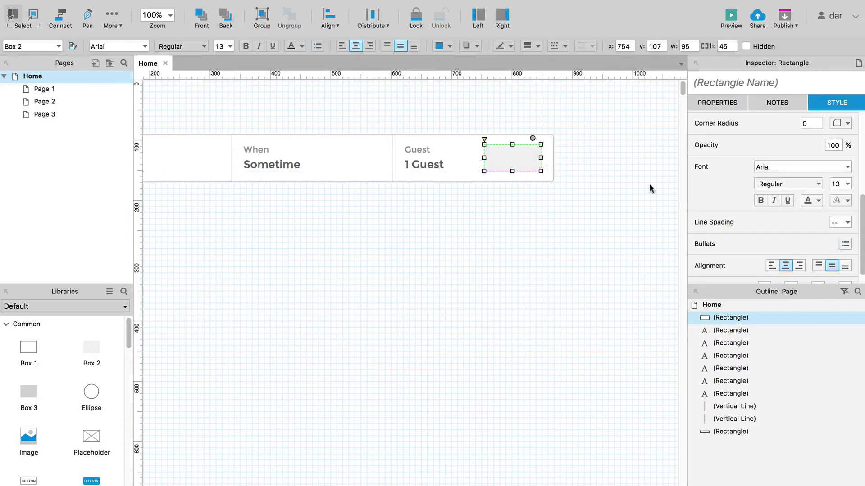
- Fill the box beside the "1 Guest" label with the solid red FF3300
scroll(815, 200, up, 5)
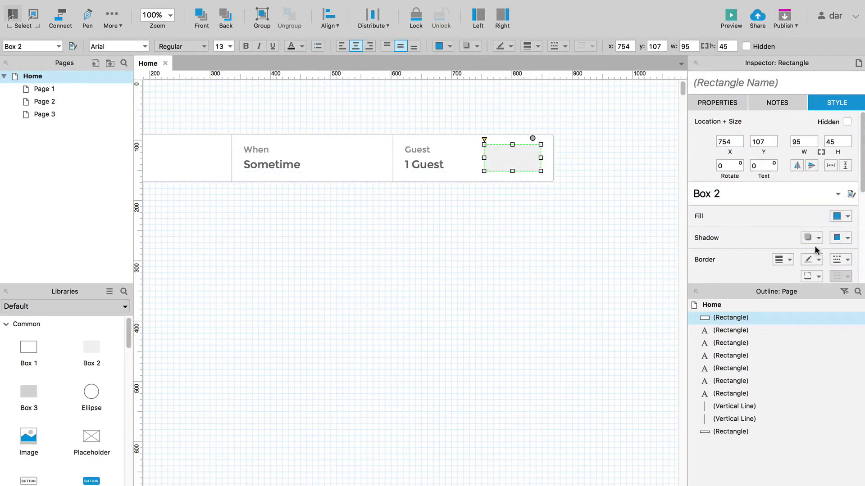
click(842, 218)
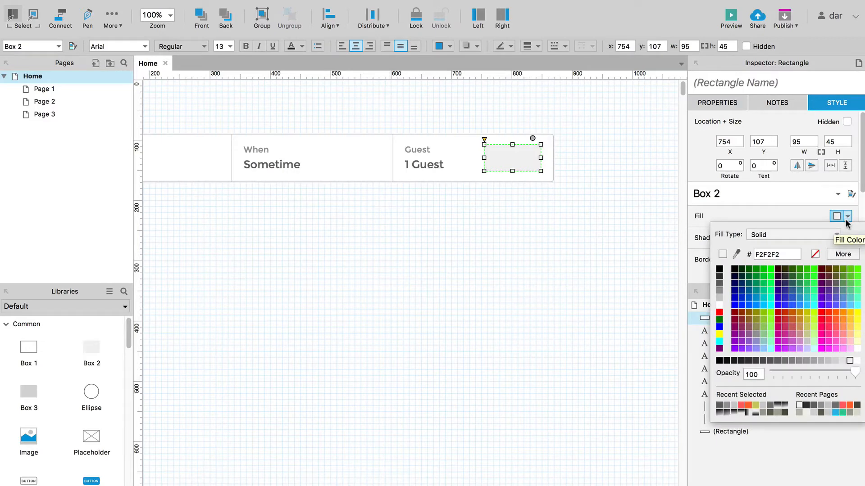
click(837, 320)
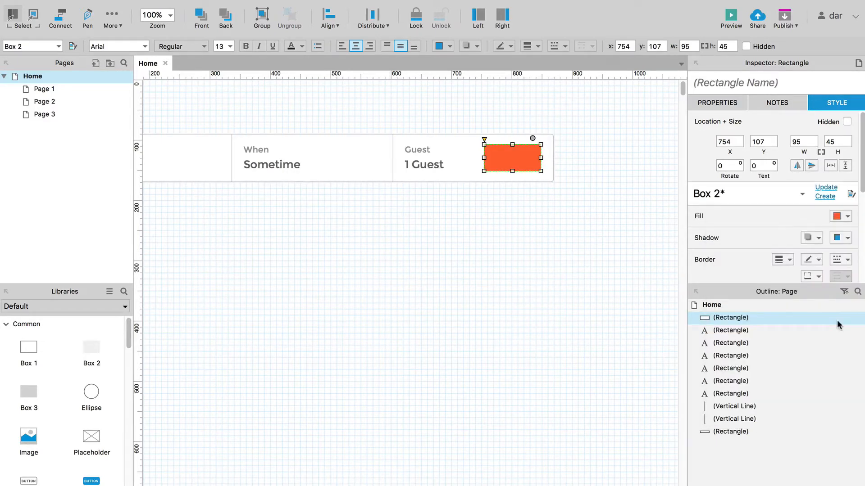
key(super+Tab)
key(super+Tab)
click(848, 217)
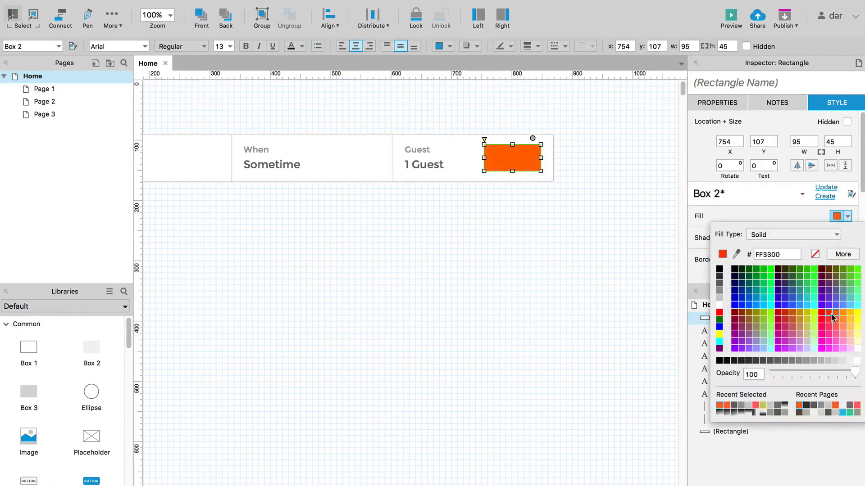
click(831, 313)
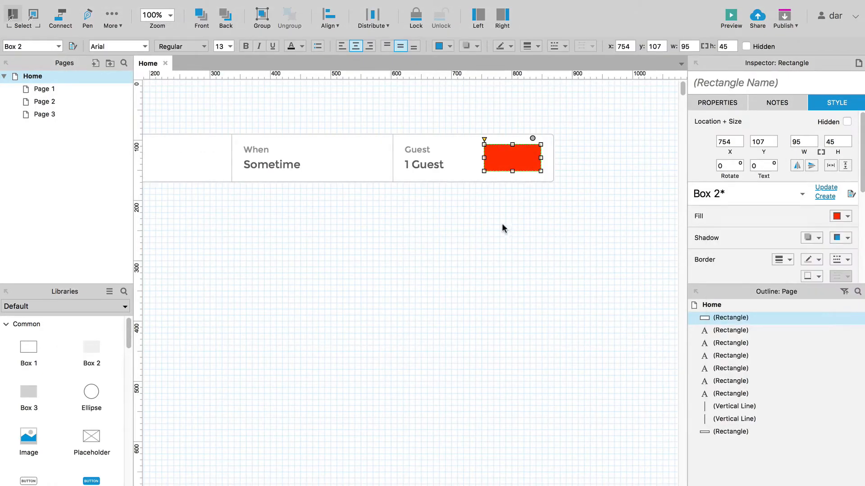
- Add the text "Search" to the red box and set its font to Montserrat
double_click(499, 157)
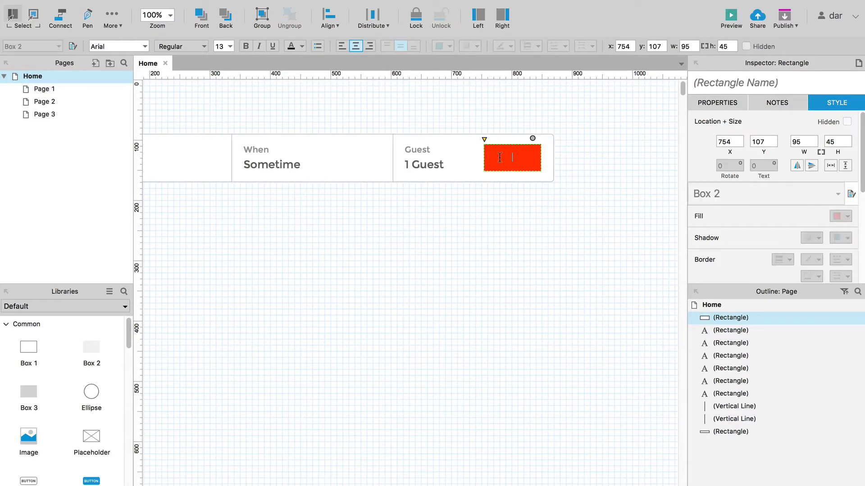
text(Search)
key(super+a)
scroll(822, 158, down, 5)
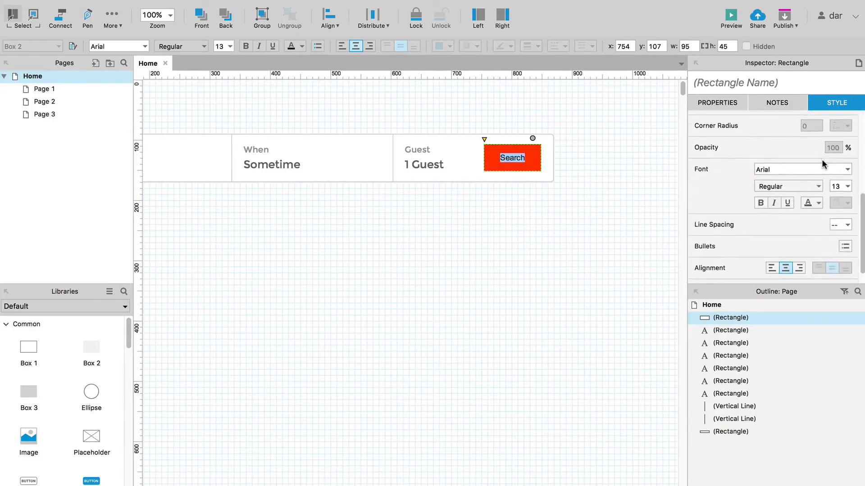
scroll(821, 160, up, 3)
click(795, 268)
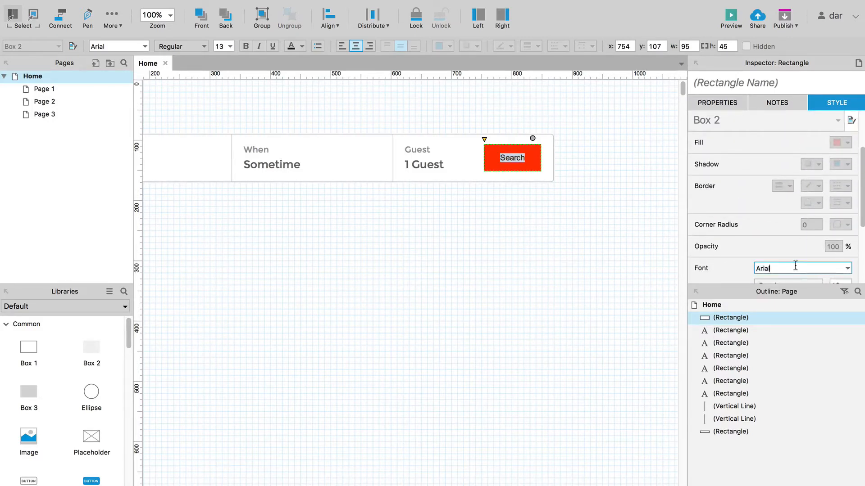
text(M)
text(ntserrat)
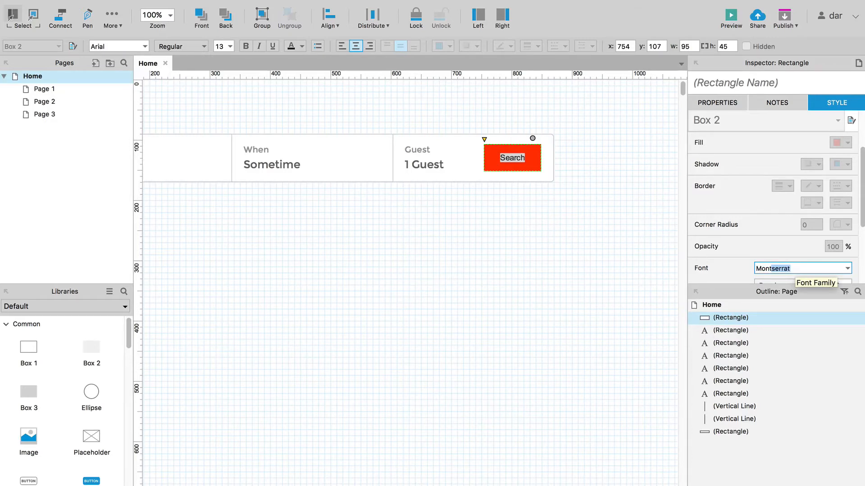
key(Return)
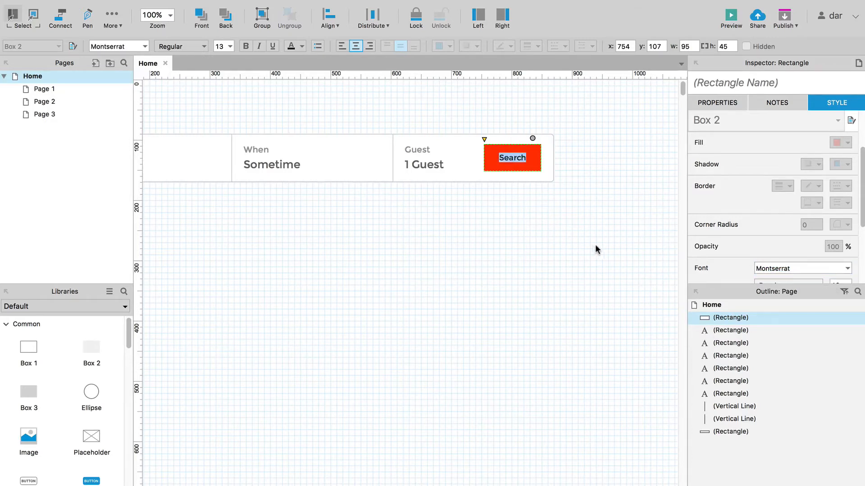
- Change the colour of the "Search" text to white
scroll(737, 222, down, 4)
click(819, 205)
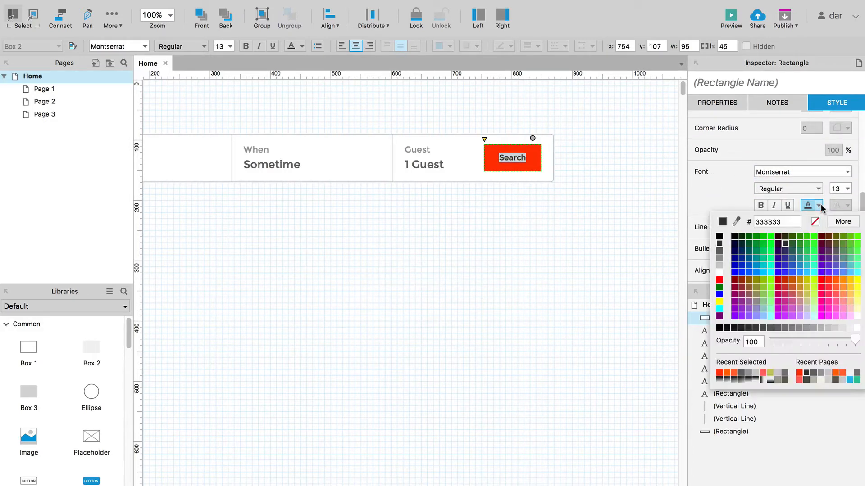
click(720, 272)
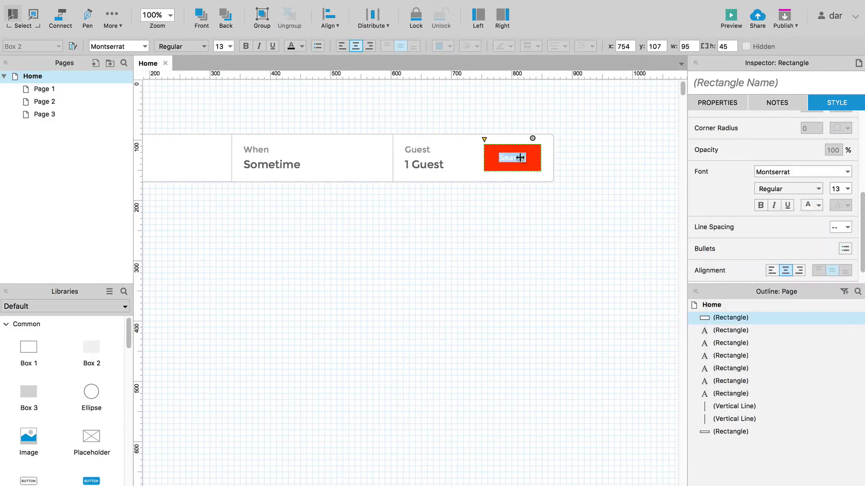
click(545, 216)
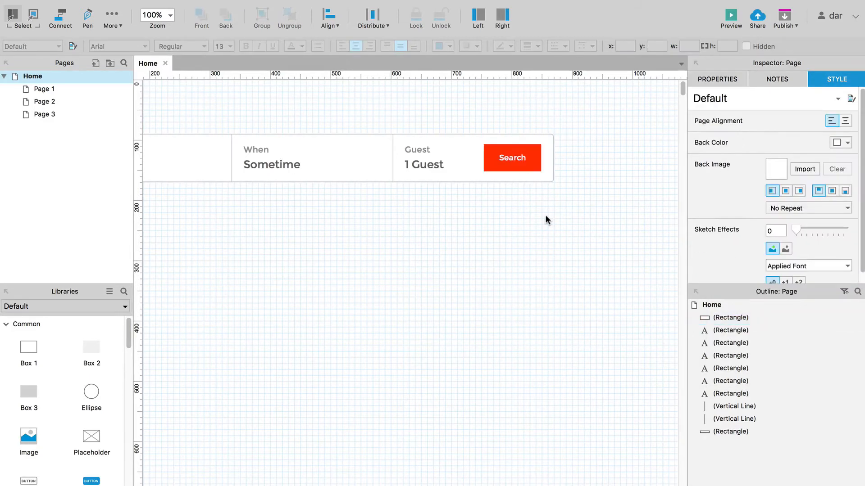
- Round the corners of the red Search button with a corner radius of 5
click(526, 164)
scroll(834, 216, up, 4)
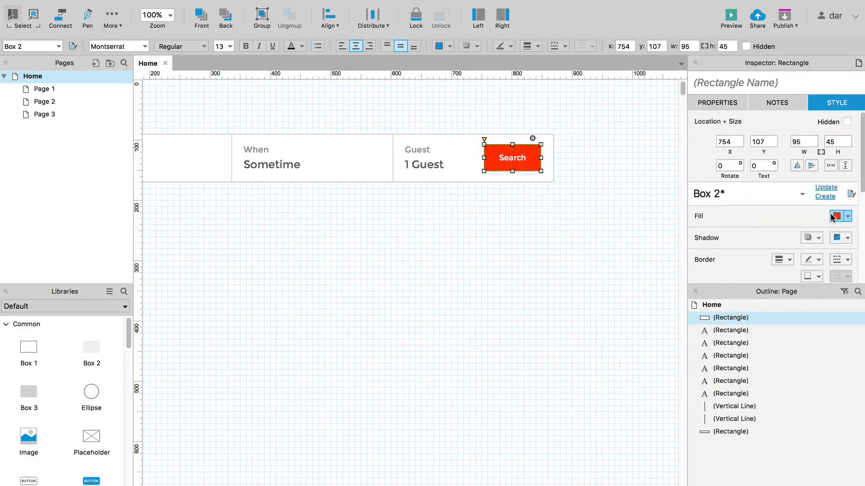
scroll(810, 207, down, 4)
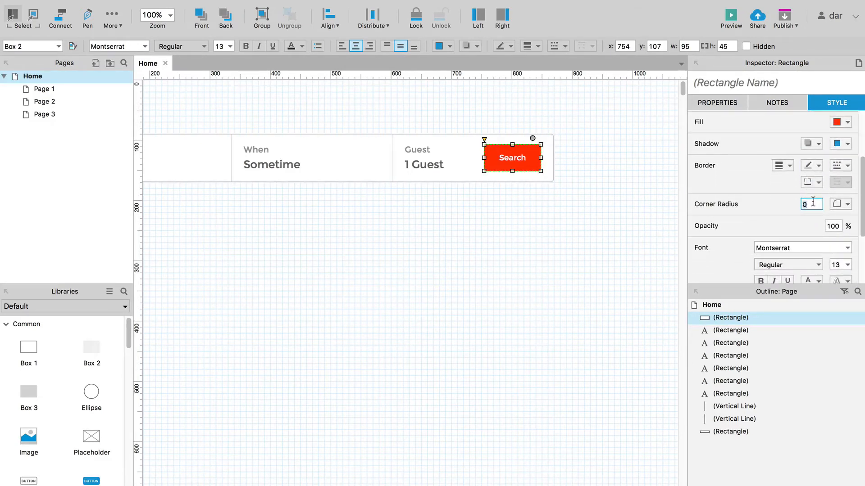
text(5)
click(572, 202)
- Resize the Search button to 90 × 40
click(535, 166)
scroll(834, 135, up, 3)
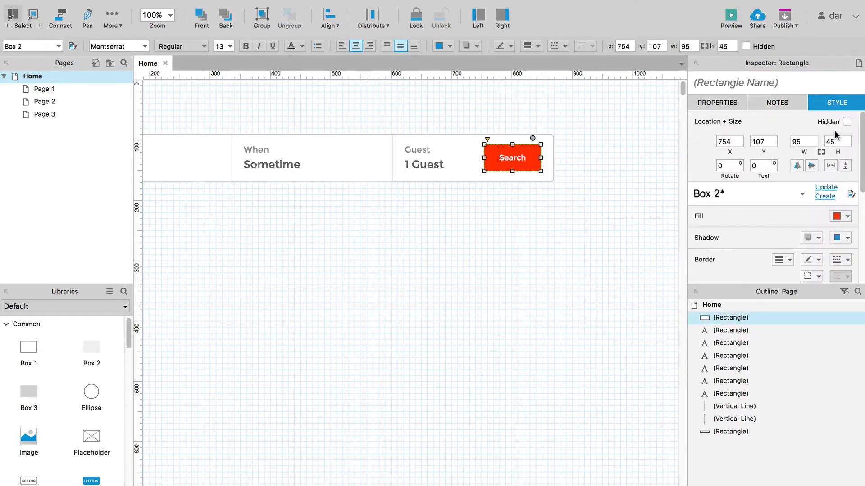
double_click(804, 141)
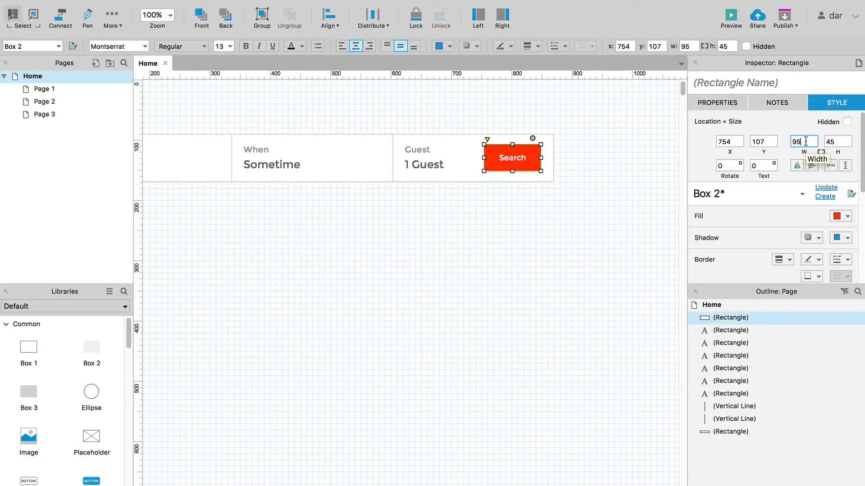
text(90)
key(Tab)
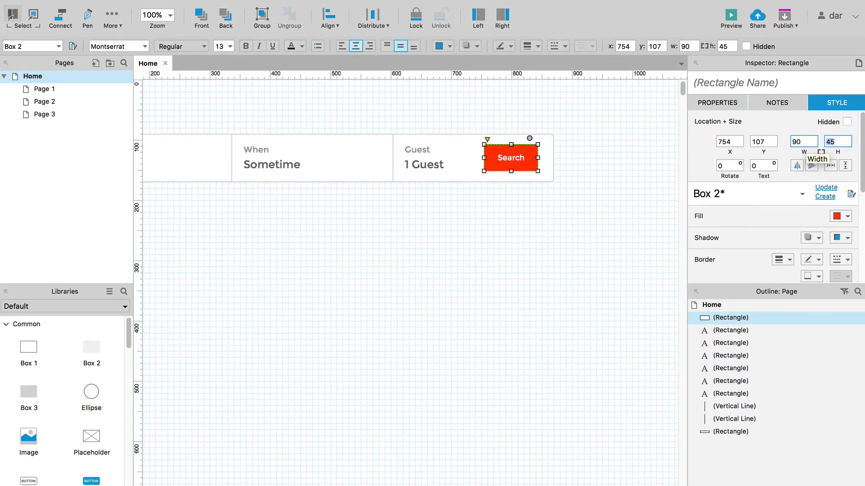
text(40)
key(Return)
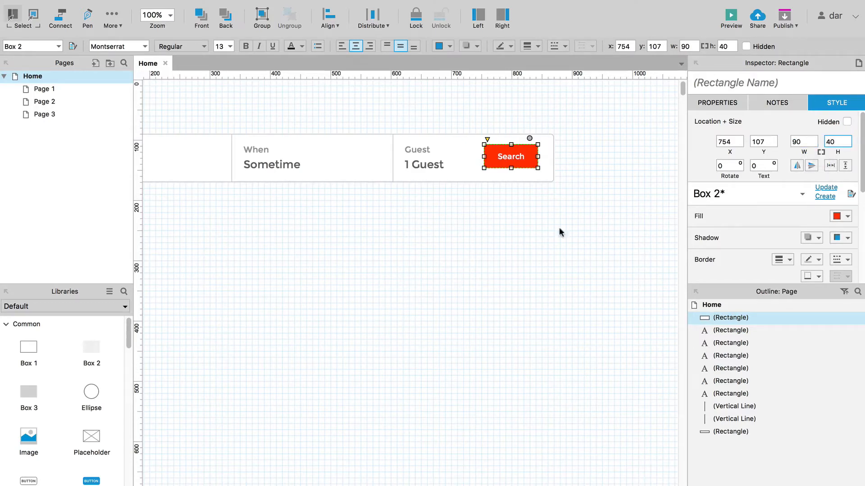
- Align the Search button vertically to the middle of the search bar's outer rectangle
click(531, 237)
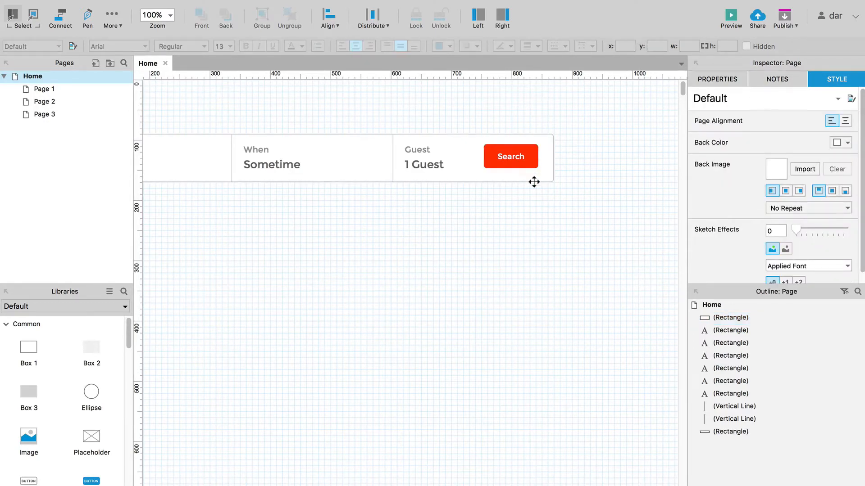
click(533, 165)
shift+click(533, 165)
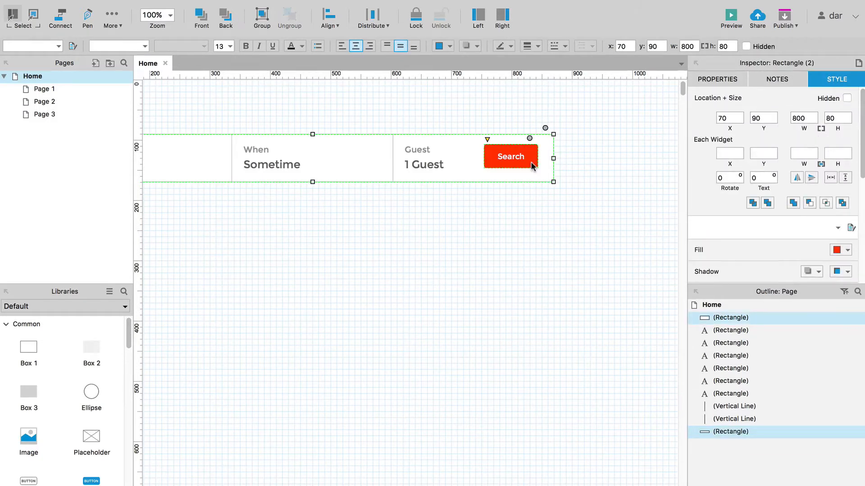
key(super+alt+m)
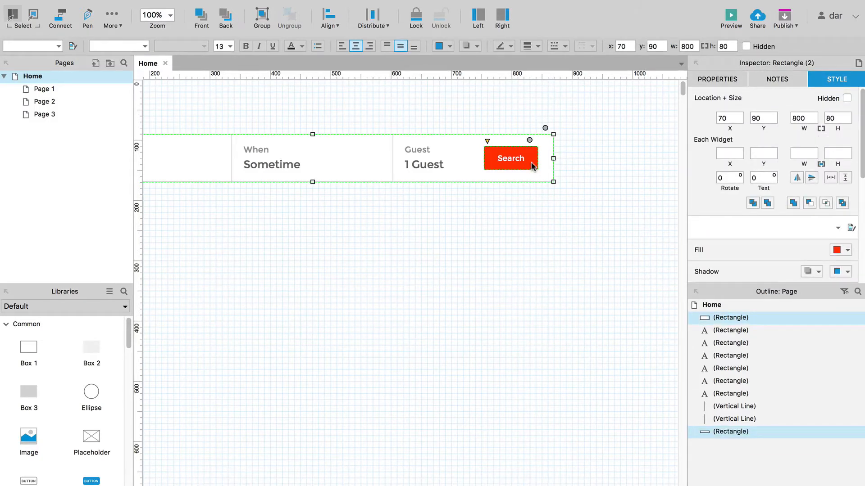
click(531, 208)
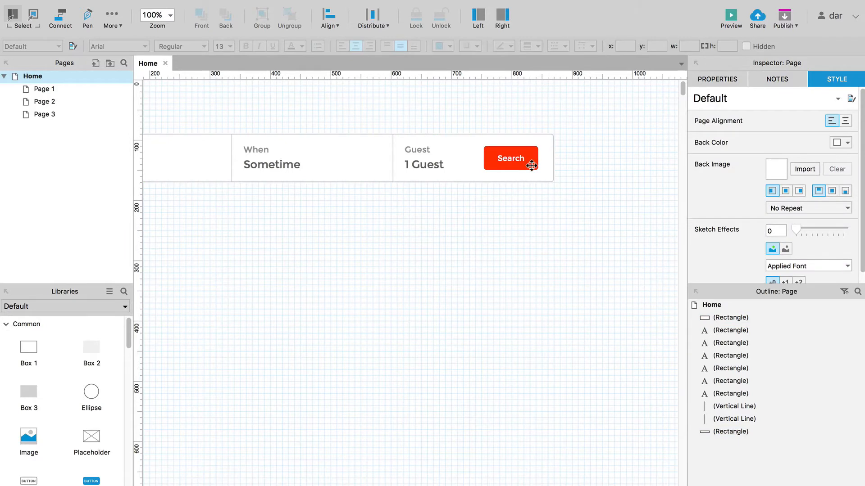
- Move the Search button horizontally so it sits about 20 px inside the search bar's right edge
drag(532, 165, 546, 168)
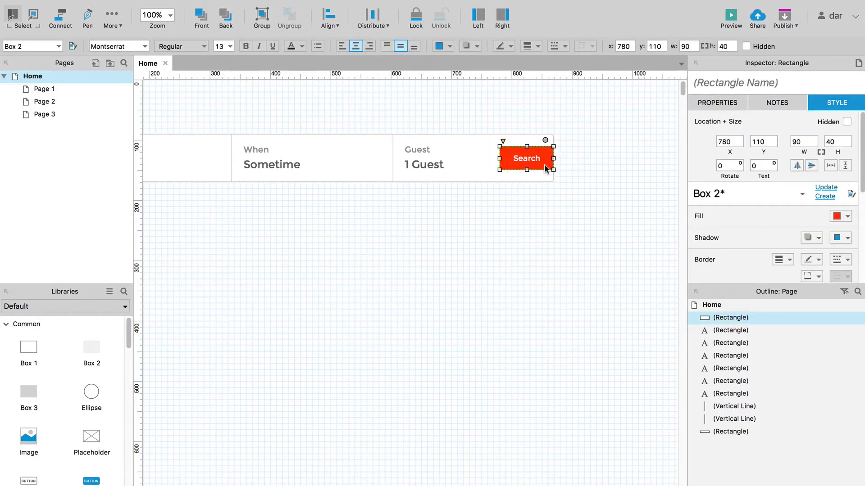
key(shift+Left)
key(shift+Left)
click(539, 206)
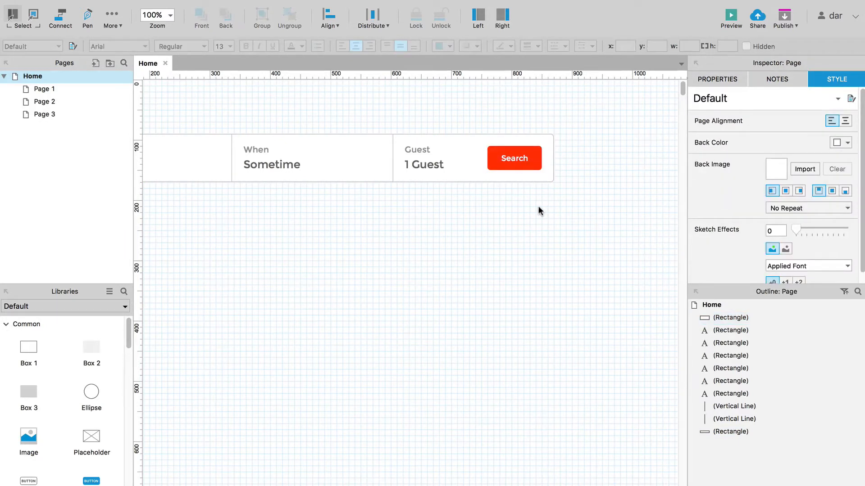
- Switch to the browser, open the guest selector on the Airbnb homepage to examine its dropdown, and return to Axure RP
scroll(539, 206, left, 2)
key(super+Tab)
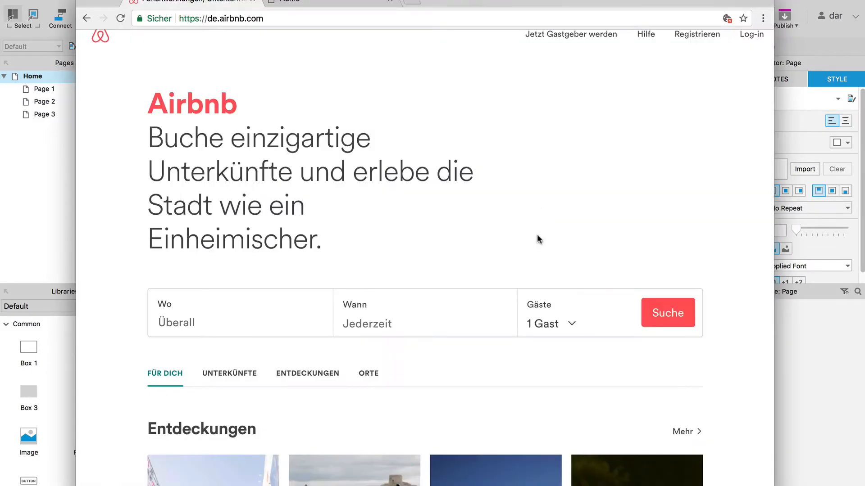
click(572, 324)
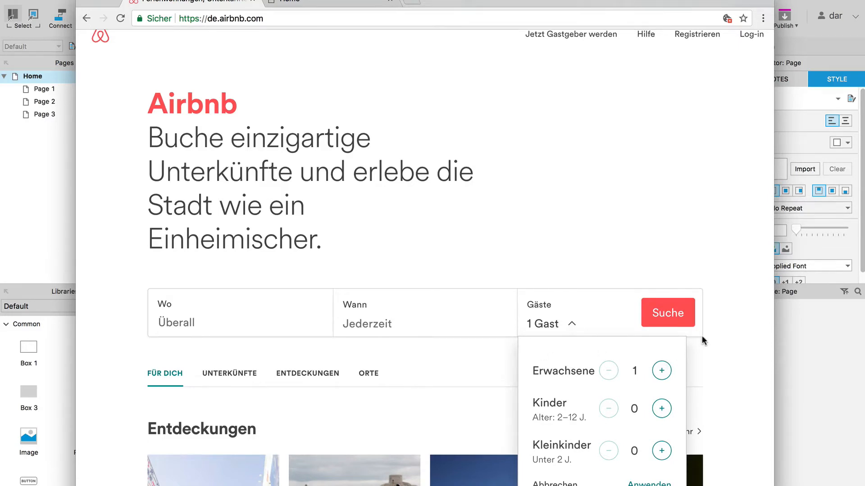
key(super+Tab)
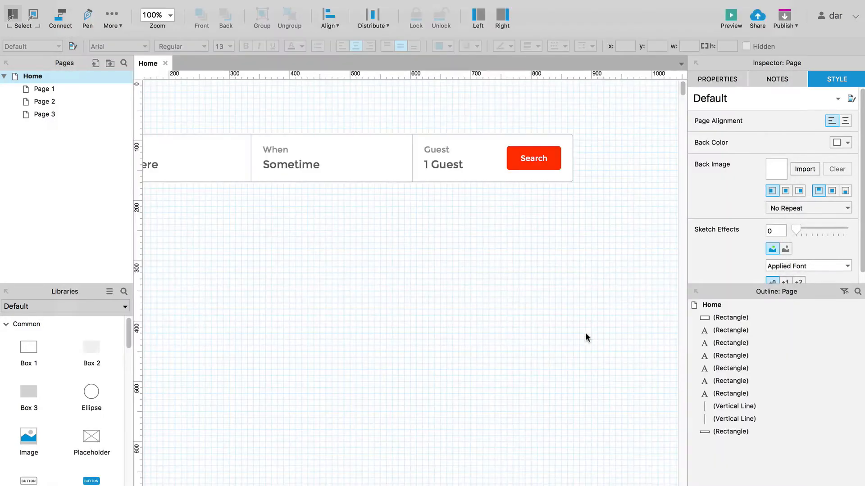
- Add a Box 1 widget below the Guest section at X 603, Y 180 and resize it to 247 × 223
scroll(421, 231, right, 3)
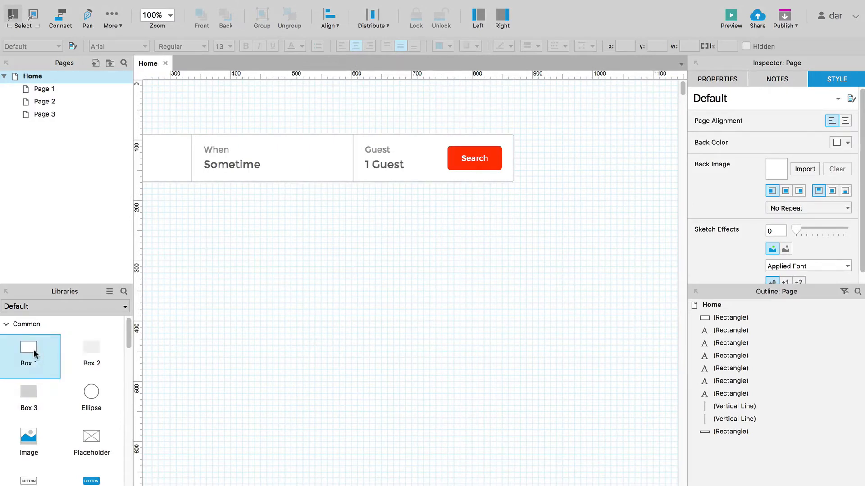
drag(40, 348, 354, 188)
drag(534, 239, 490, 240)
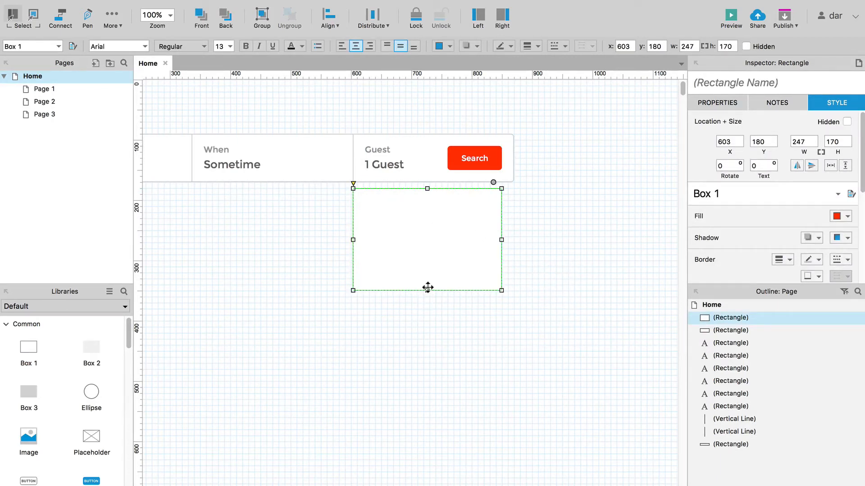
drag(427, 287, 428, 322)
click(502, 292)
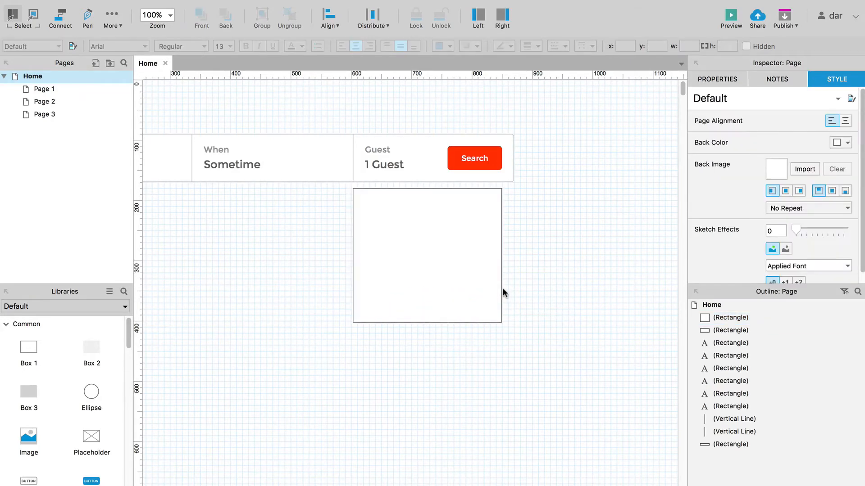
- Change the border colour of the box below the Guest section to light grey
click(498, 287)
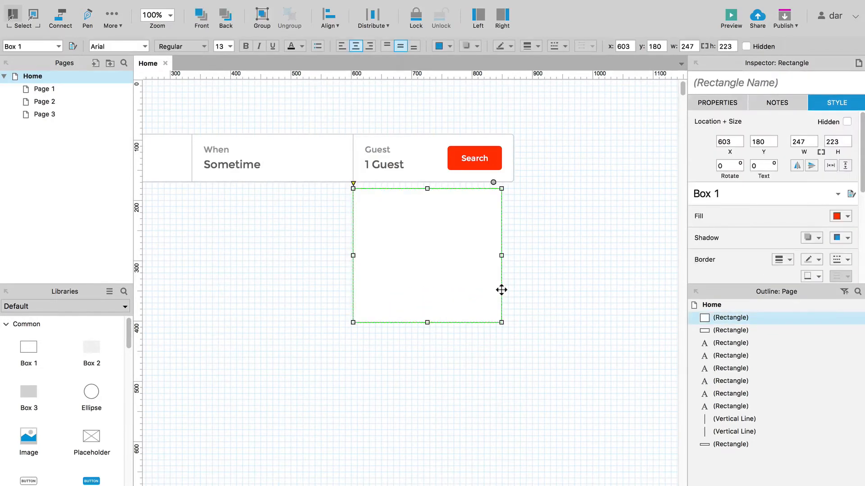
click(806, 258)
click(581, 251)
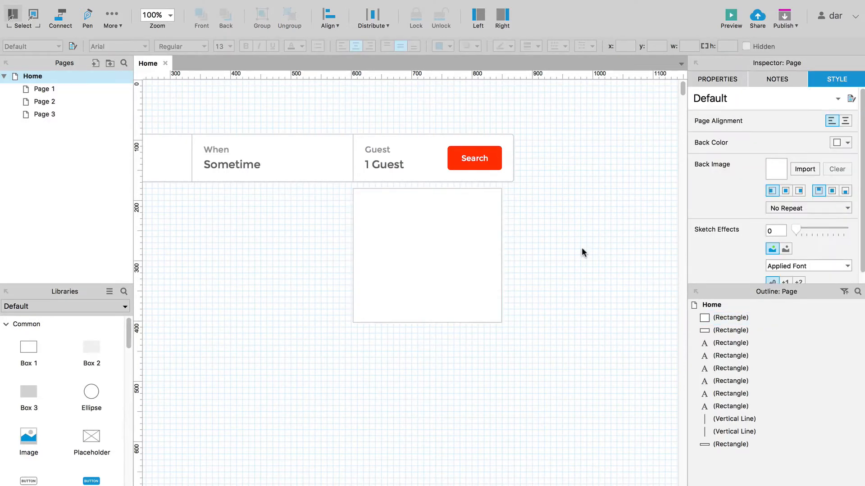
- Switch to the browser, open the Airbnb guest selector to check its dropdown's position and shadow, and return to Axure RP
click(488, 223)
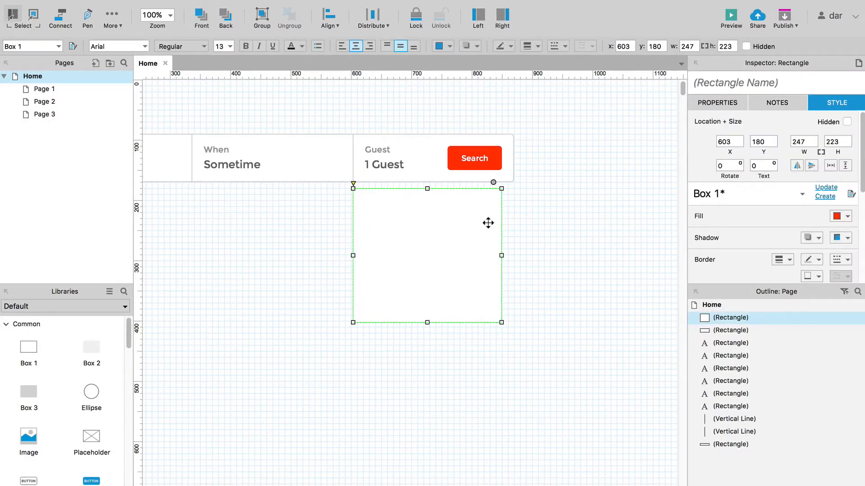
key(super+Tab)
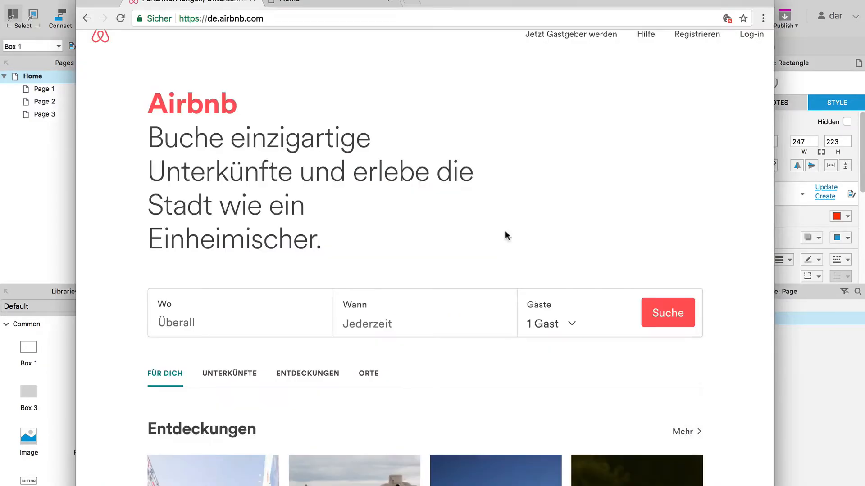
click(573, 325)
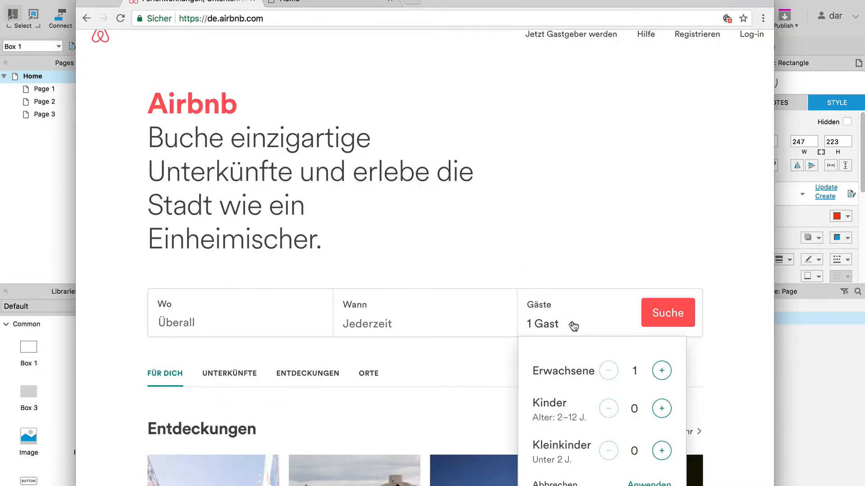
click(573, 325)
key(super+Tab)
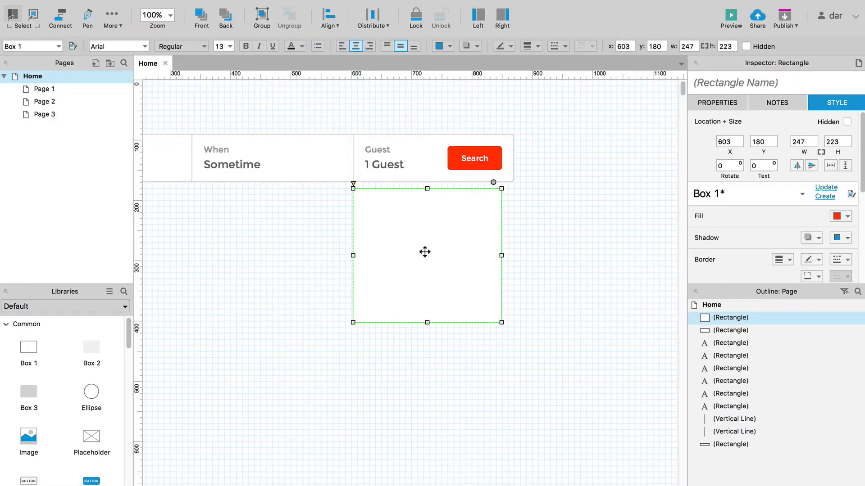
- Move the dropdown box below the Guest section to X 605, Y 164
key(Up)
key(Up)
key(Up)
key(Up)
key(Up)
key(Up)
key(Up)
key(Up)
key(Up)
key(Up)
key(Up)
key(Up)
key(Up)
key(Up)
key(Up)
key(Up)
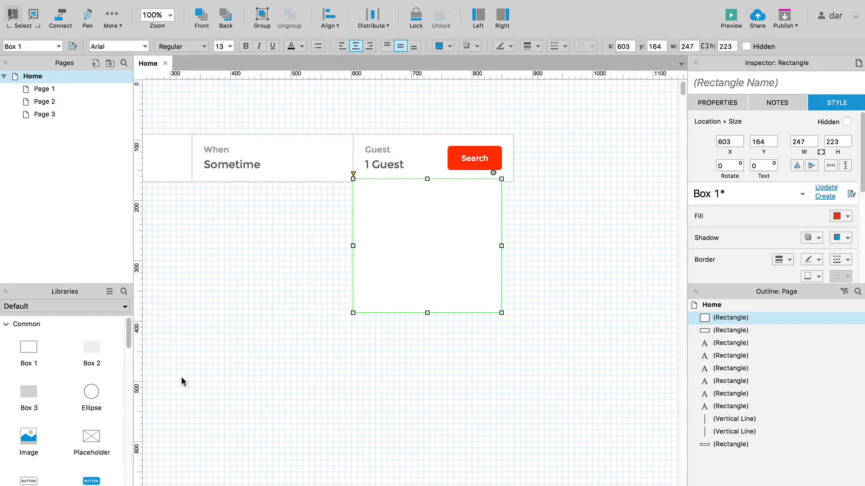
click(333, 328)
click(424, 279)
key(Right)
key(Right)
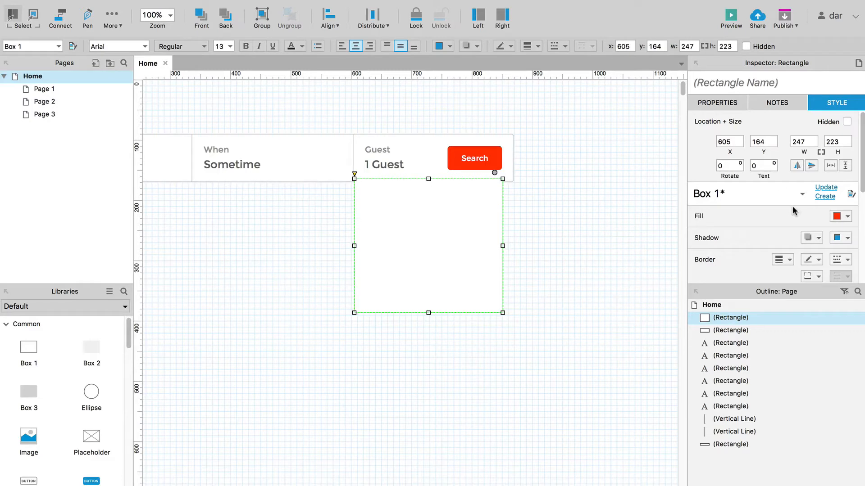
- Enable an outer shadow on the dropdown box in grey 999999 with 11% opacity
scroll(793, 208, down, 5)
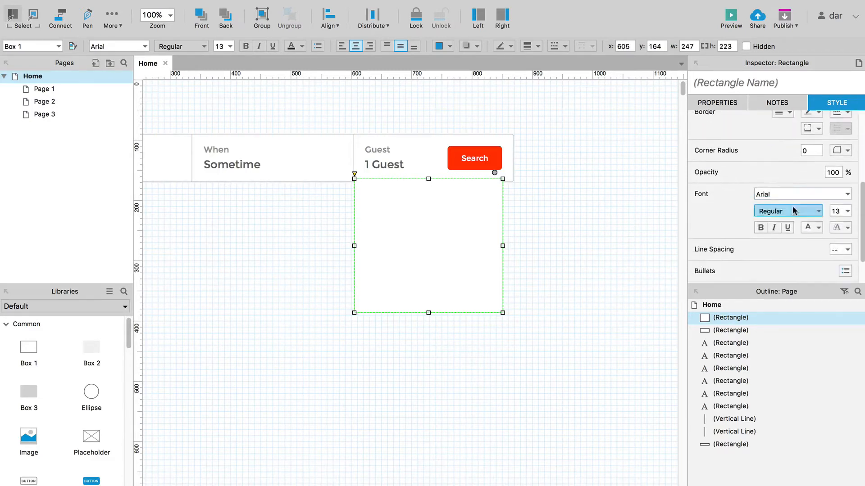
scroll(793, 206, down, 2)
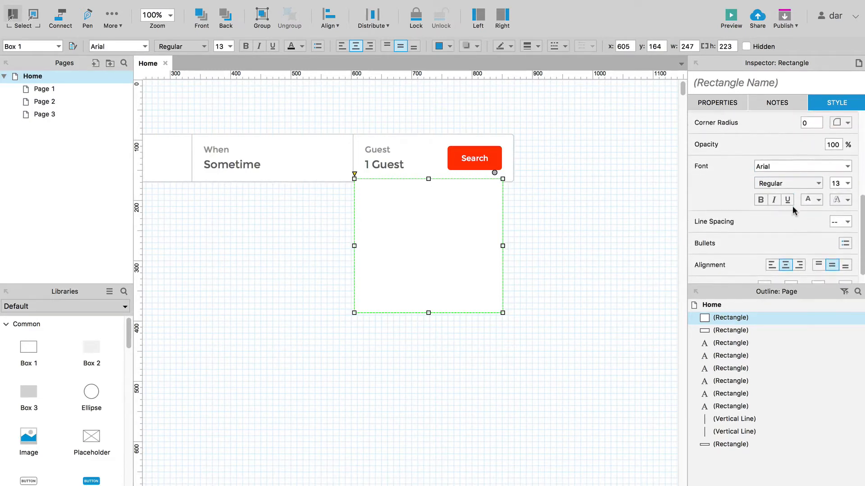
scroll(793, 206, up, 6)
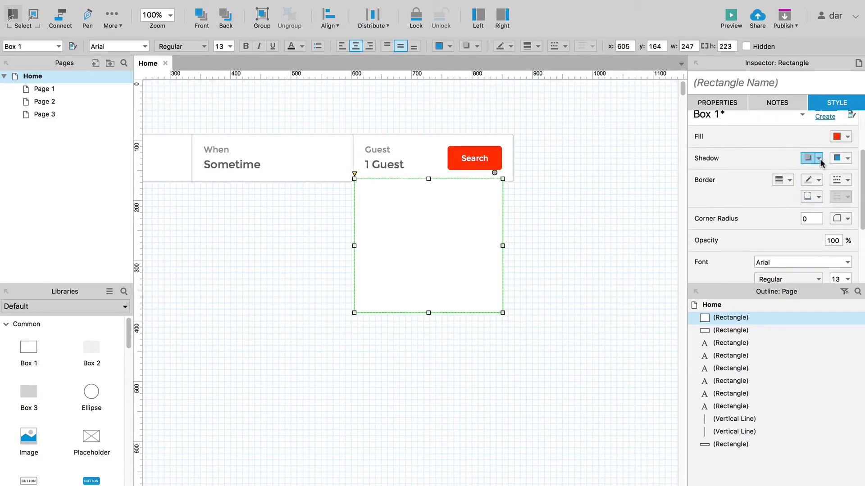
click(819, 159)
click(748, 179)
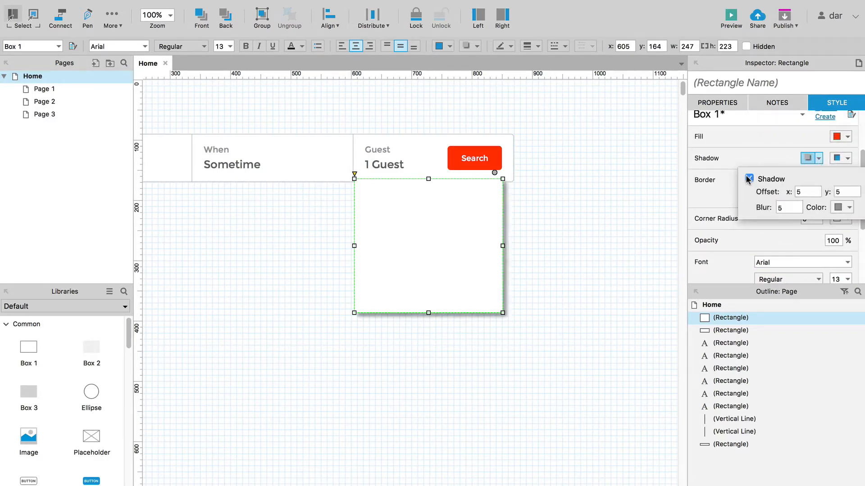
click(787, 207)
click(848, 207)
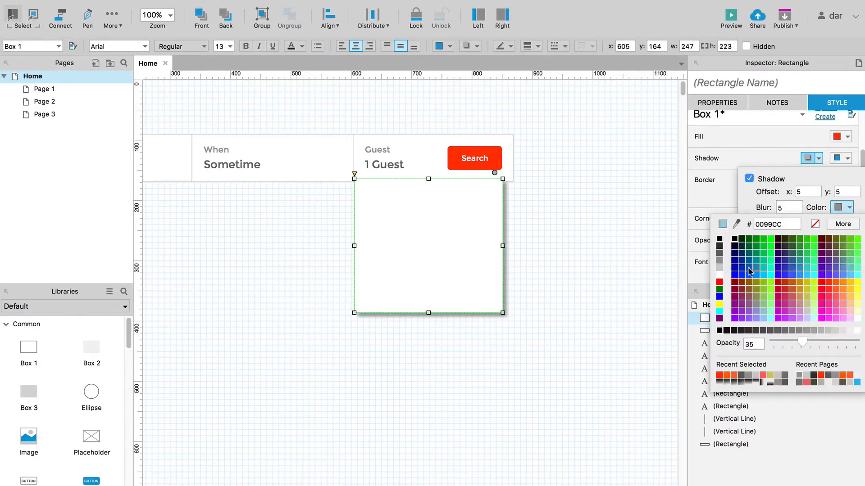
click(720, 261)
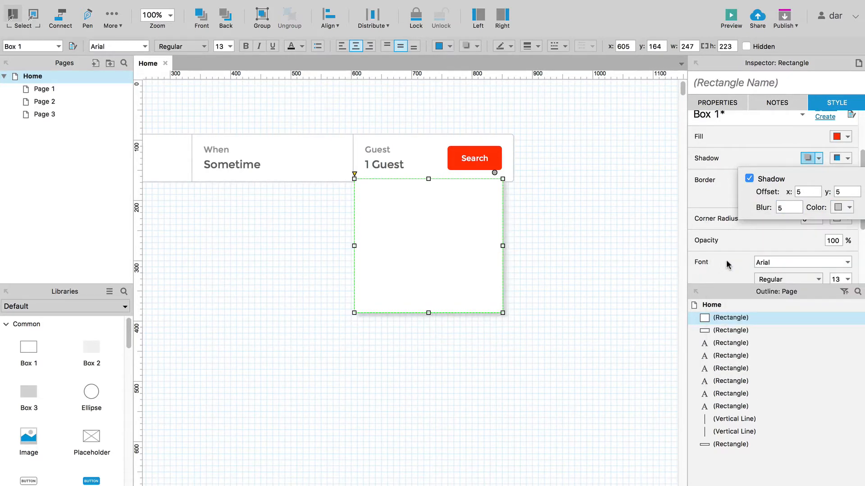
click(840, 209)
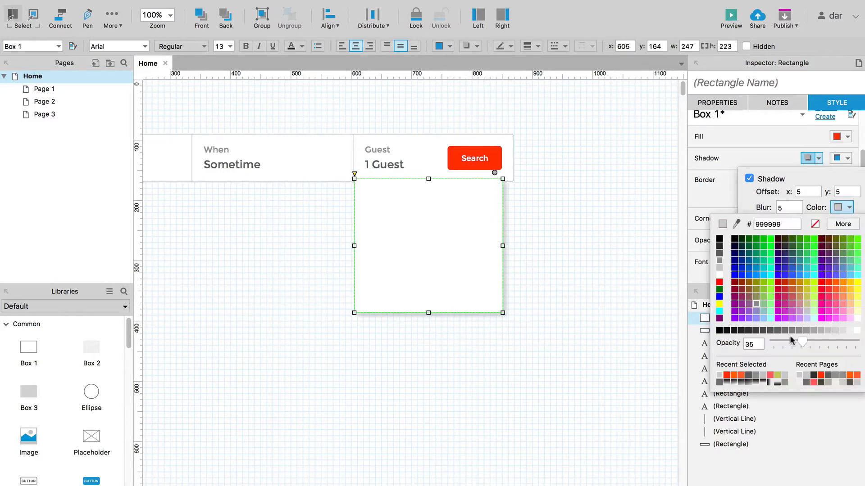
drag(791, 341, 781, 340)
- Set the dropdown box's shadow offset to X 3, Y 3
click(810, 192)
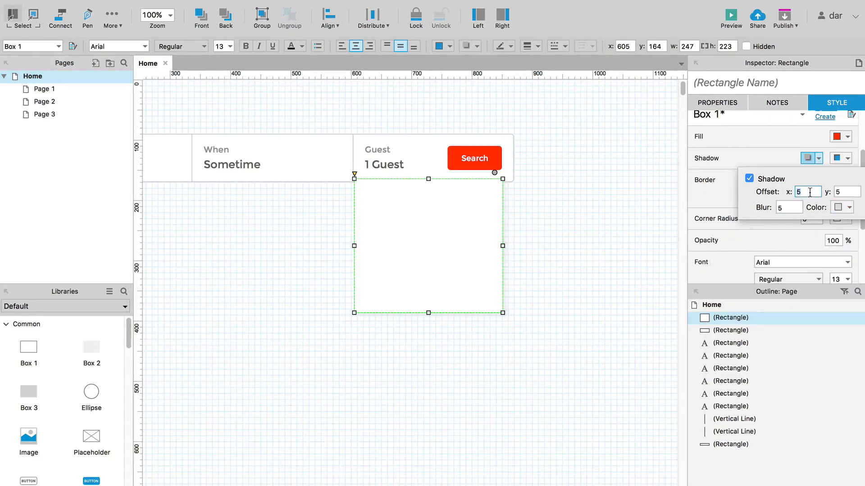
text(3)
key(Tab)
text(3)
key(Tab)
click(626, 220)
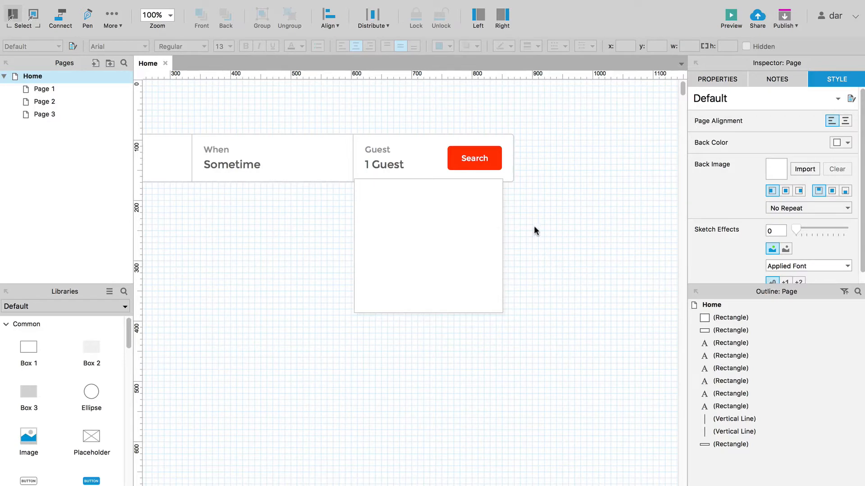
- Switch to the browser, open the Airbnb guest selector to compare its shadow, and return to Axure RP
key(super+Tab)
click(570, 332)
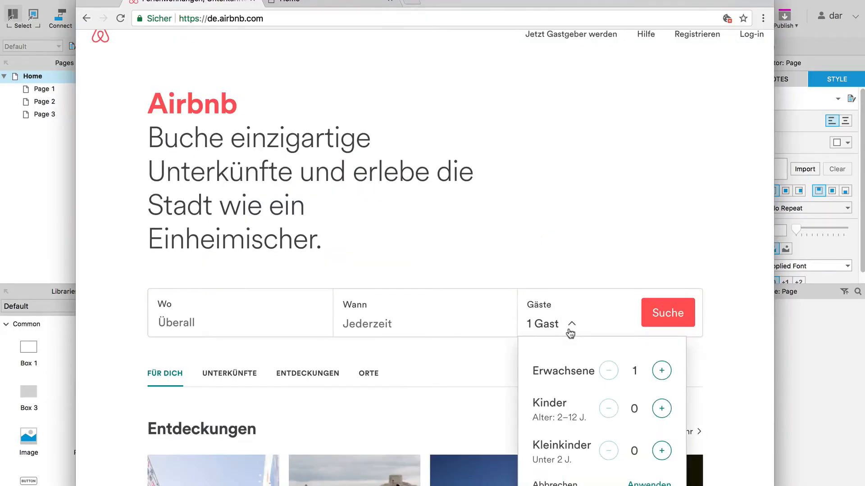
key(super+Tab)
- Set the dropdown box's shadow offset to X 4, Y 4
scroll(810, 205, down, 2)
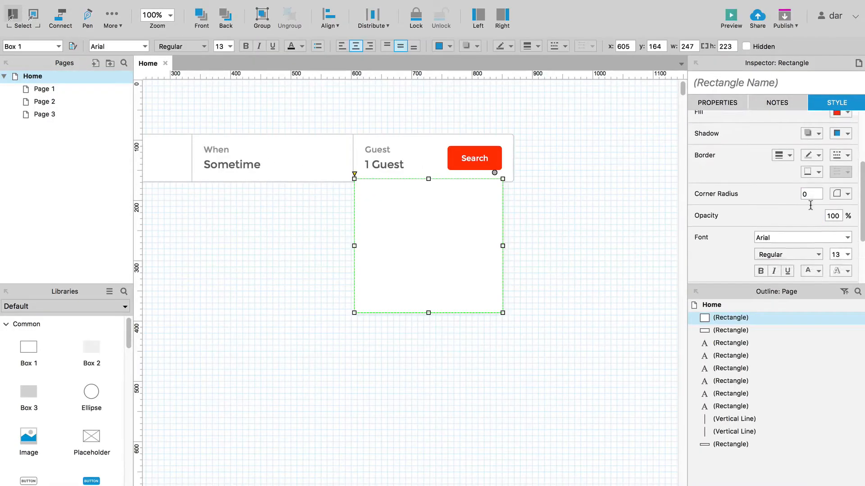
scroll(810, 206, down, 3)
scroll(811, 207, up, 5)
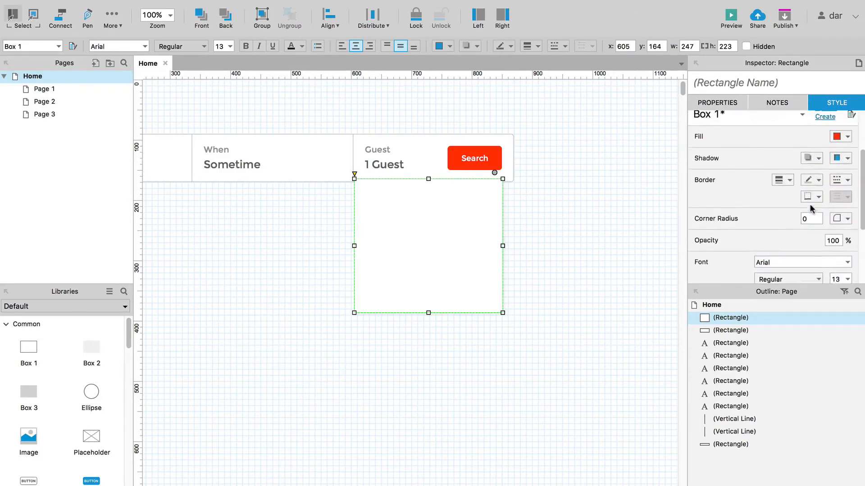
scroll(811, 205, up, 2)
click(818, 203)
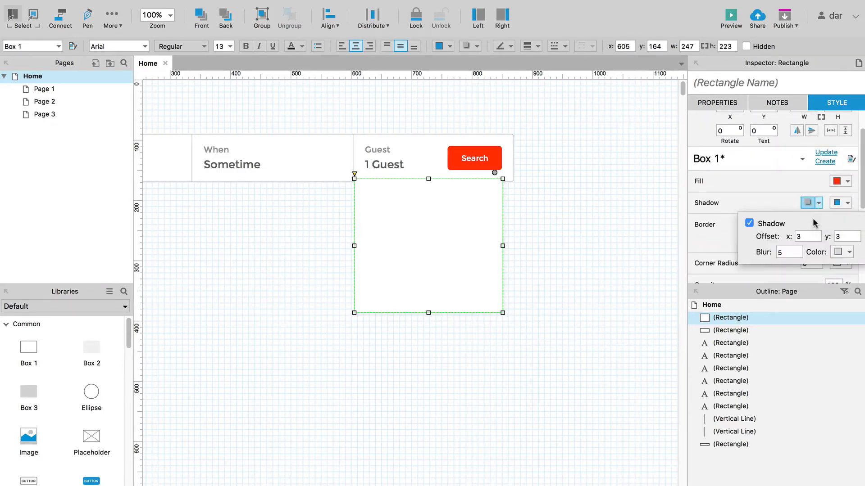
click(804, 235)
text(4)
key(Tab)
text(4)
key(Tab)
- Change the dropdown box's shadow colour to a darker grey and raise its opacity slightly
click(842, 251)
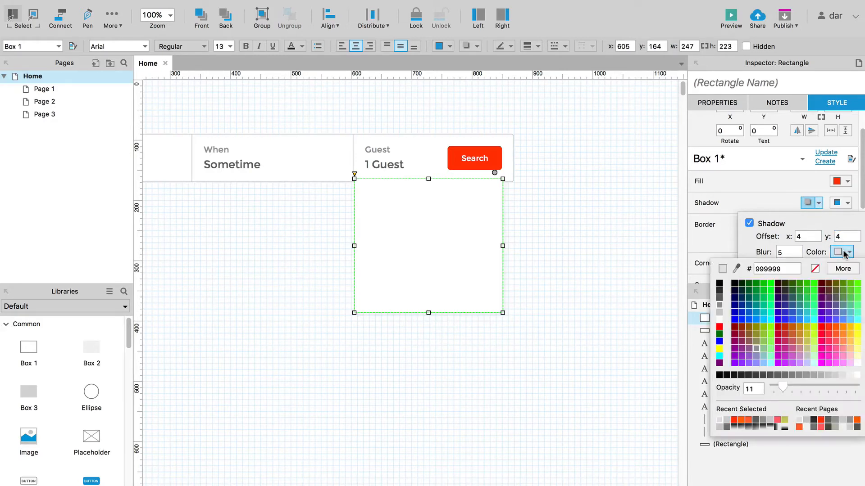
click(778, 375)
drag(782, 387, 791, 387)
click(649, 356)
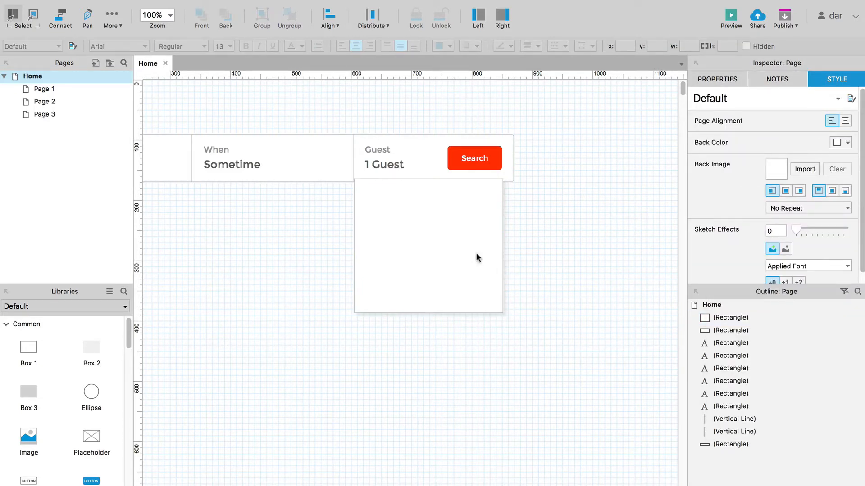
- Switch to the browser, open the Airbnb guest selector to examine its full list of guest categories, and return to Axure RP
key(super+Tab)
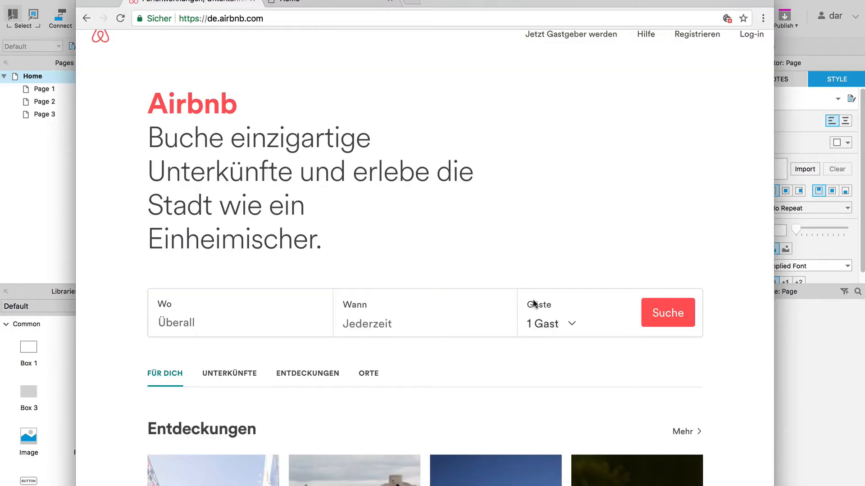
click(570, 325)
scroll(570, 324, down, 2)
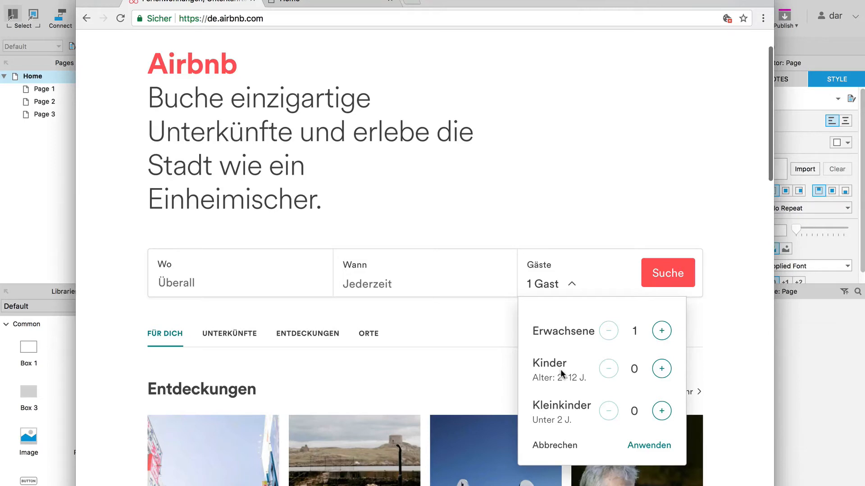
click(784, 383)
click(276, 205)
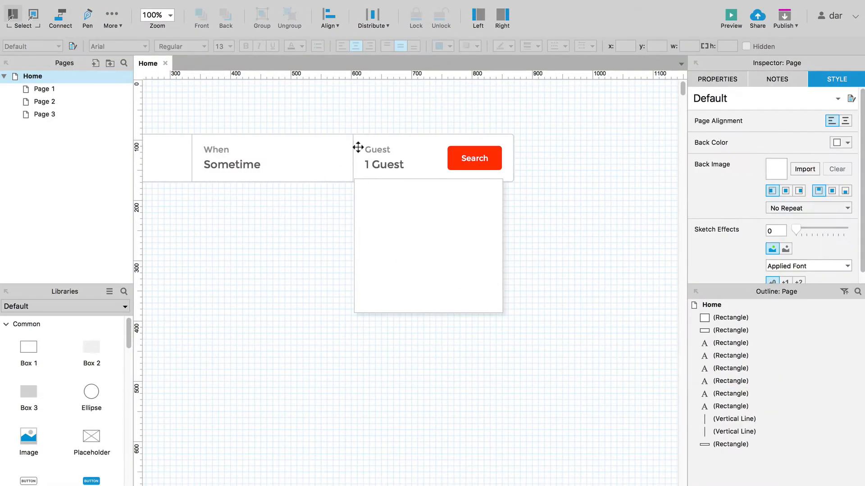
- Duplicate the 1 Guest label into the dropdown box at X 623, Y 191 and change the copy's text to Adults
click(384, 163)
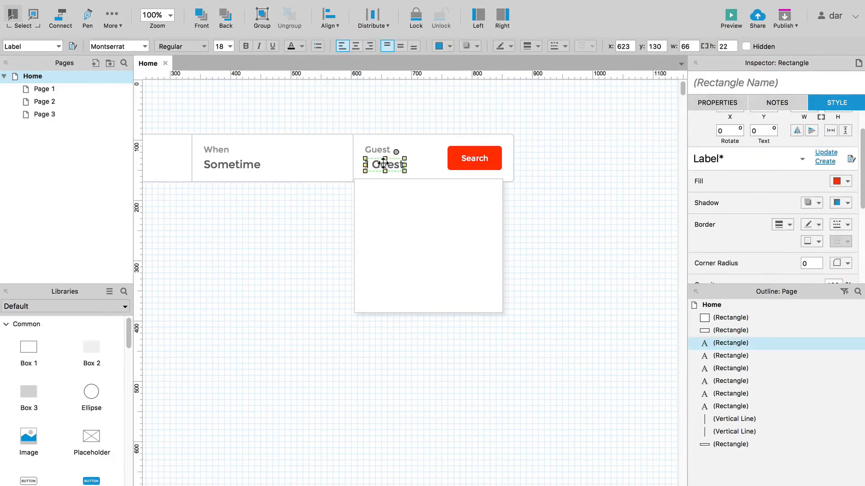
drag(383, 164, 382, 201)
double_click(381, 201)
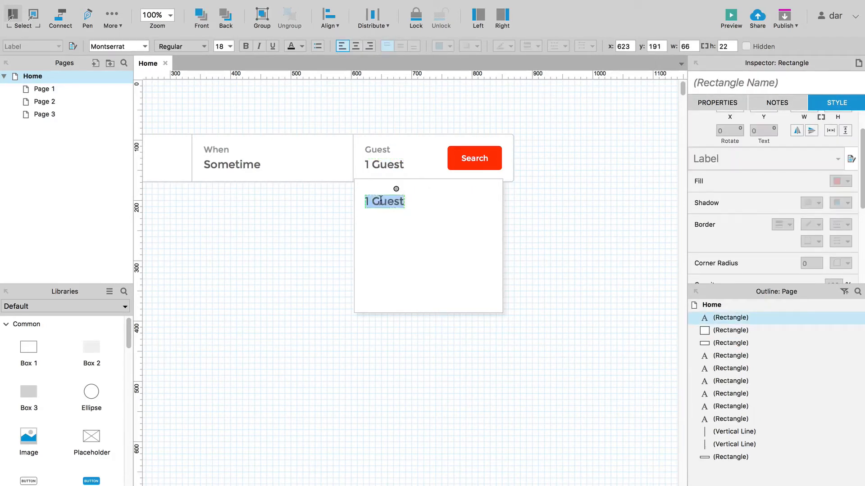
click(380, 201)
key(super+a)
text(Adults)
click(308, 280)
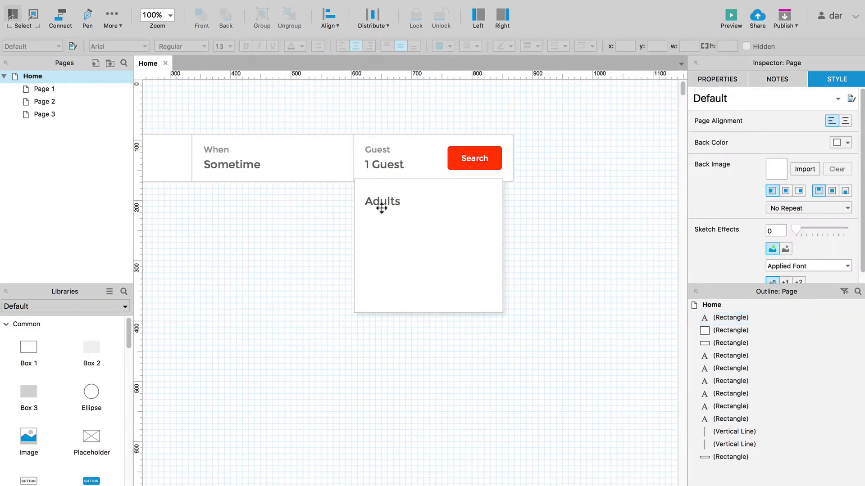
- Duplicate the Adults label below itself at X 623, Y 249, change the copy's text to Kids, and glance at the Airbnb reference
click(386, 202)
drag(386, 201, 386, 238)
text(Kids)
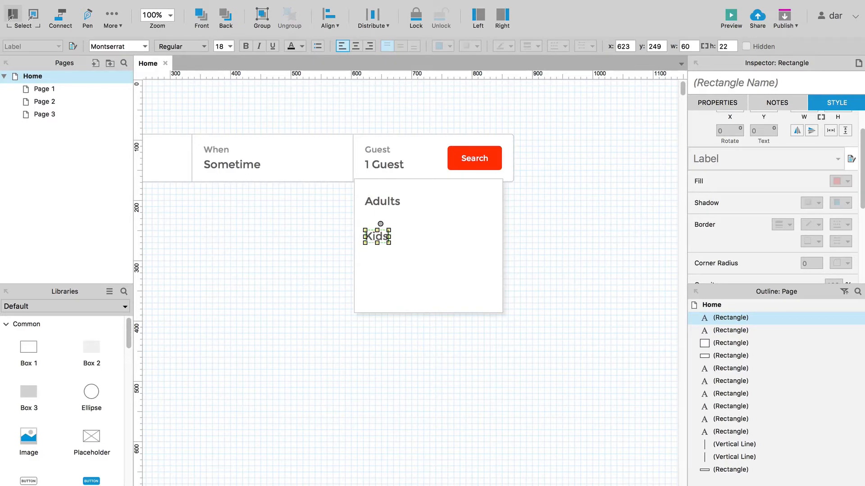
key(super+Tab)
key(super+Tab)
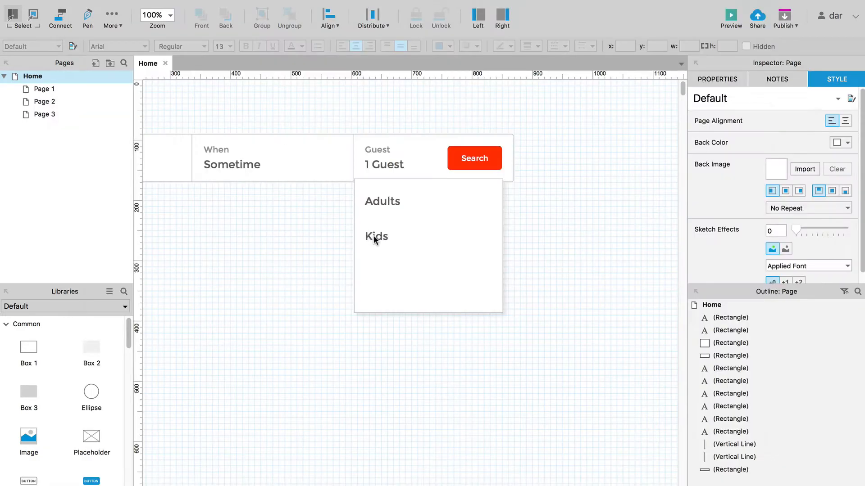
- Duplicate the Kids label below itself at X 623, Y 314 and change the copy's text to Baby
click(374, 235)
drag(374, 236, 374, 276)
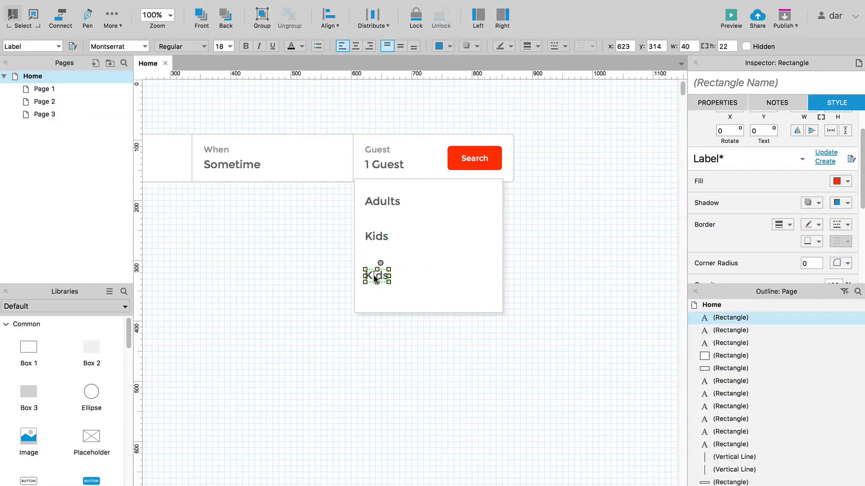
double_click(373, 275)
text(Ba)
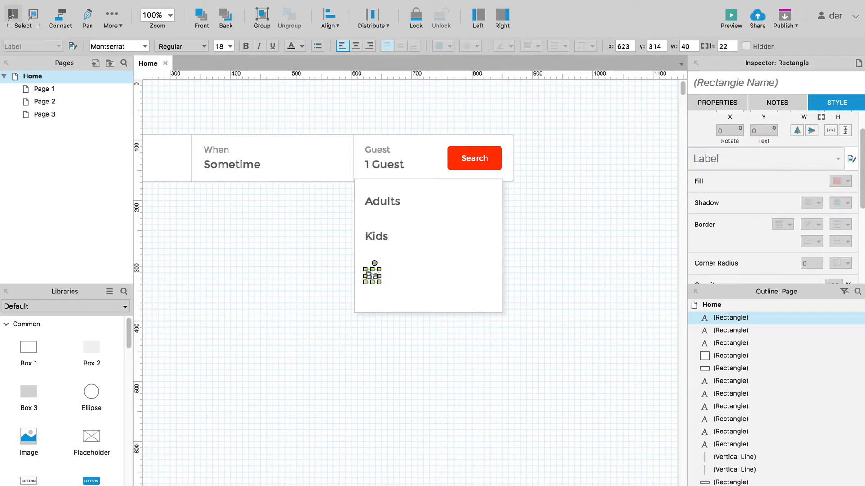
text(by)
click(391, 358)
- Move the Kids label slightly down in the dropdown box and lower the Baby label to Y 324
click(382, 202)
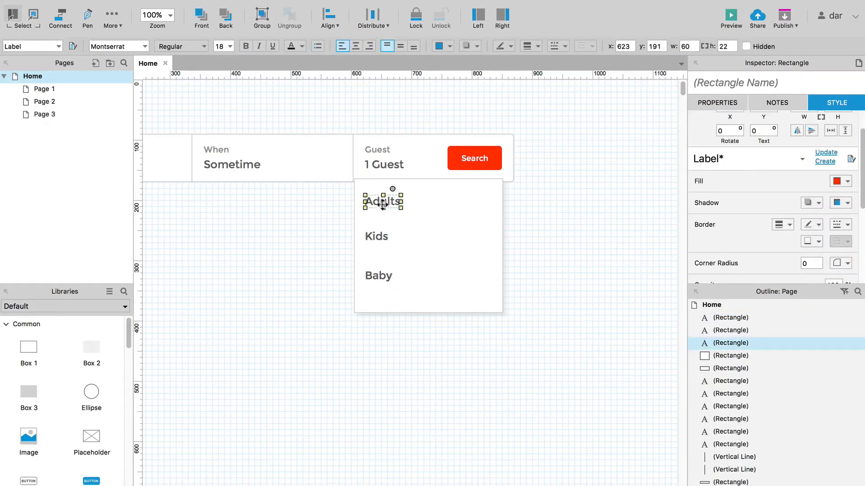
shift+click(379, 236)
shift+click(376, 275)
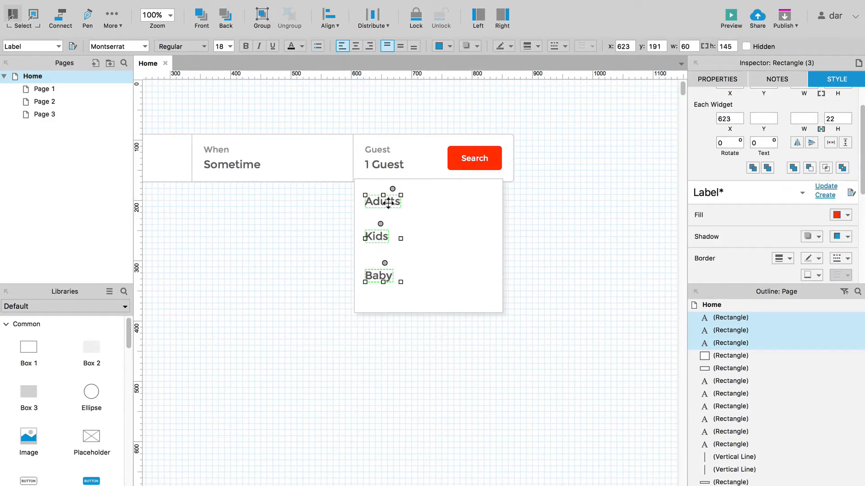
click(314, 221)
click(376, 237)
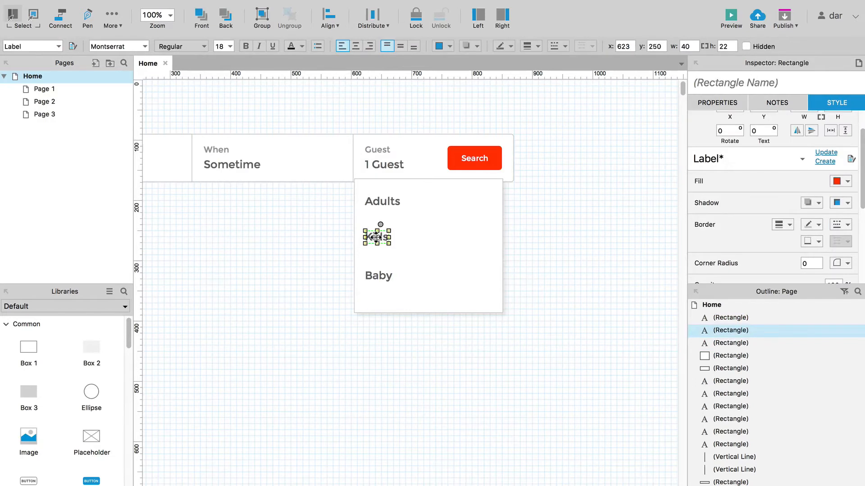
click(384, 273)
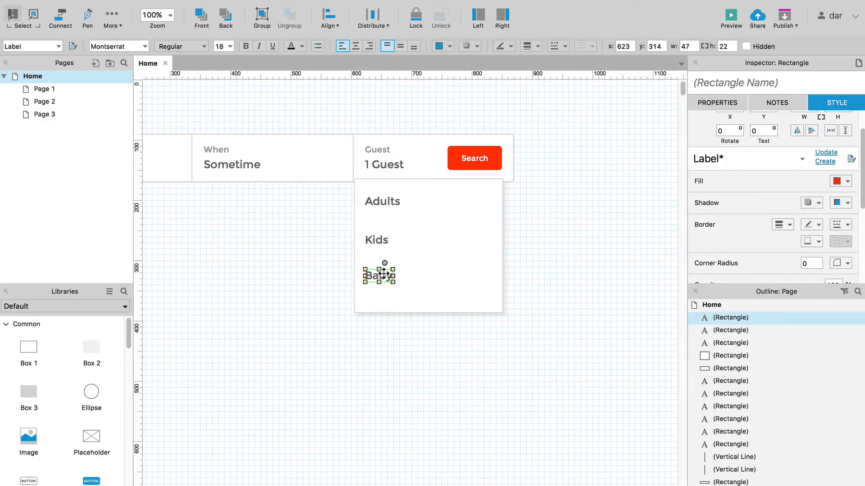
key(shift+Down)
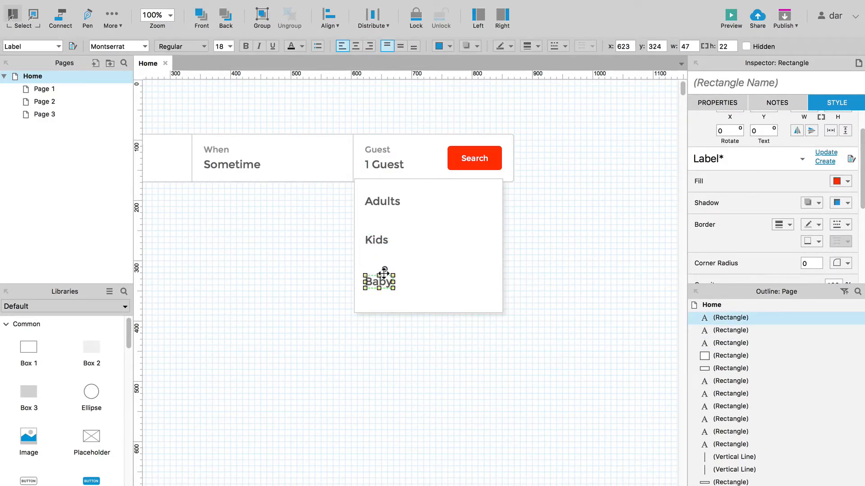
- Distribute the Adults, Kids and Baby labels vertically
shift+click(377, 237)
shift+click(377, 204)
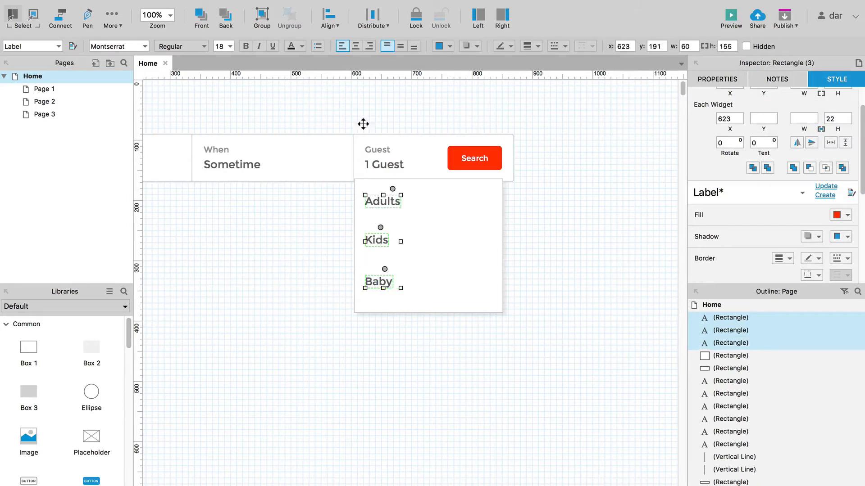
click(378, 19)
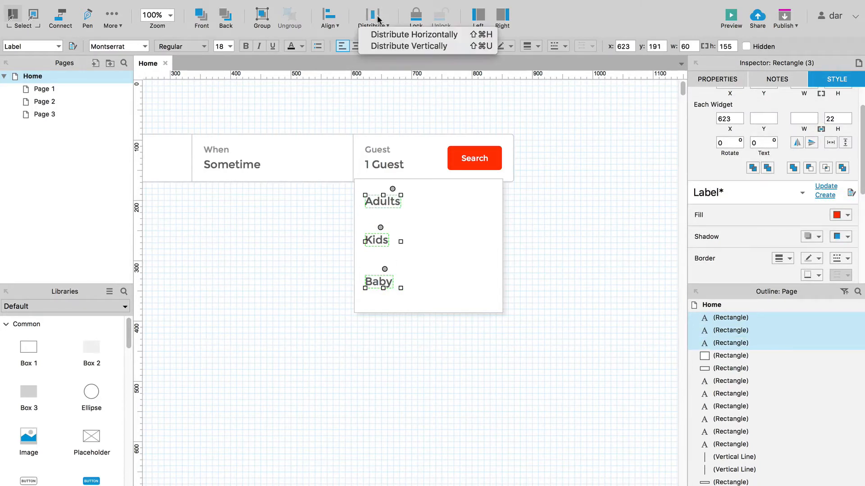
click(409, 46)
click(307, 307)
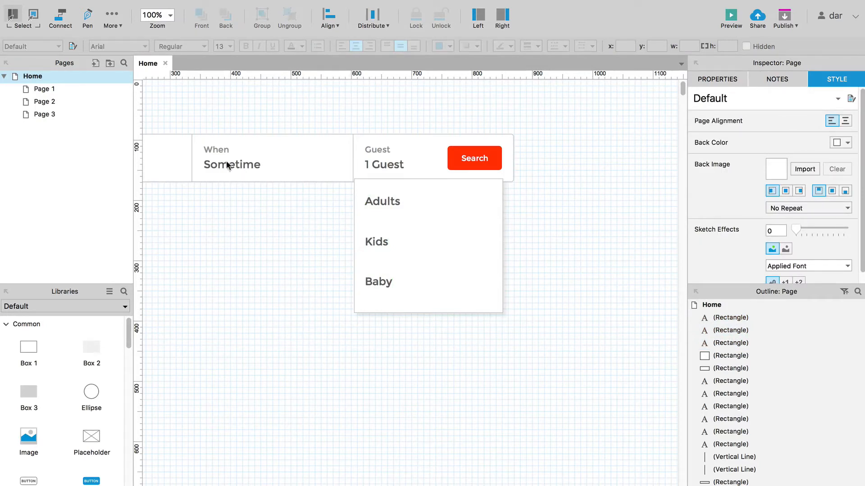
- Place copies of the When label at X 623 below Kids (Y 280) and Baby (Y 346), checking the Airbnb reference in the browser
click(216, 149)
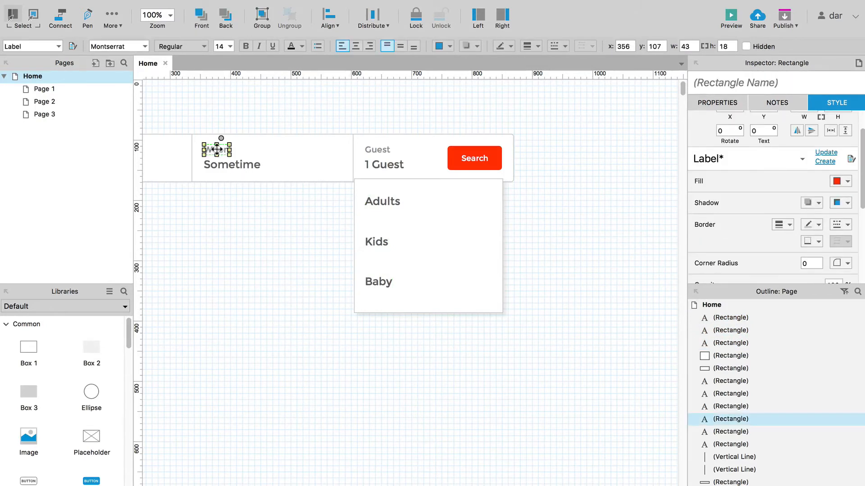
drag(216, 149, 378, 215)
key(super+Tab)
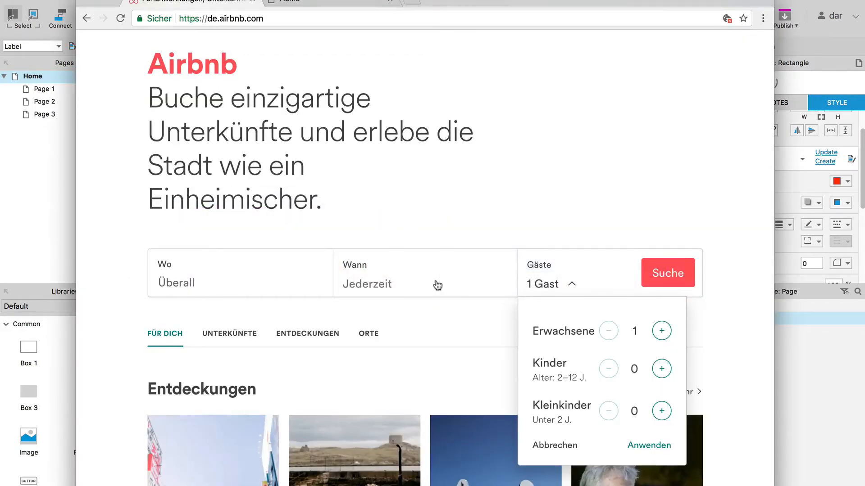
key(super+Tab)
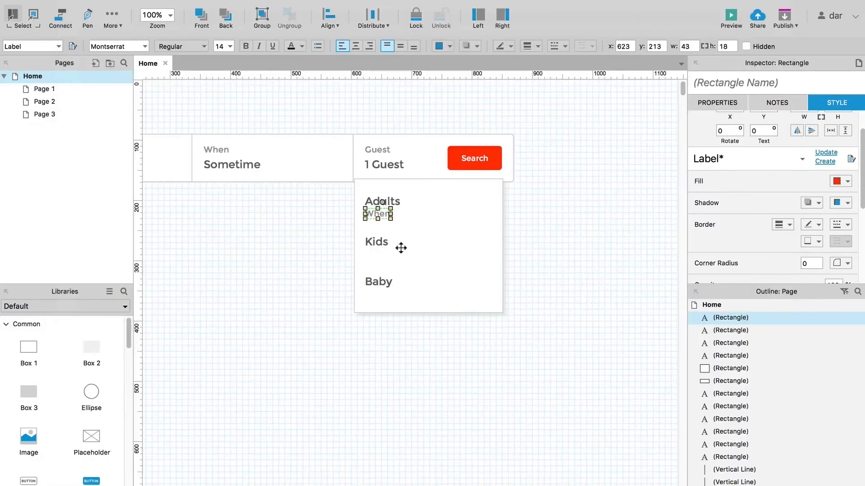
drag(381, 237, 381, 294)
click(380, 255)
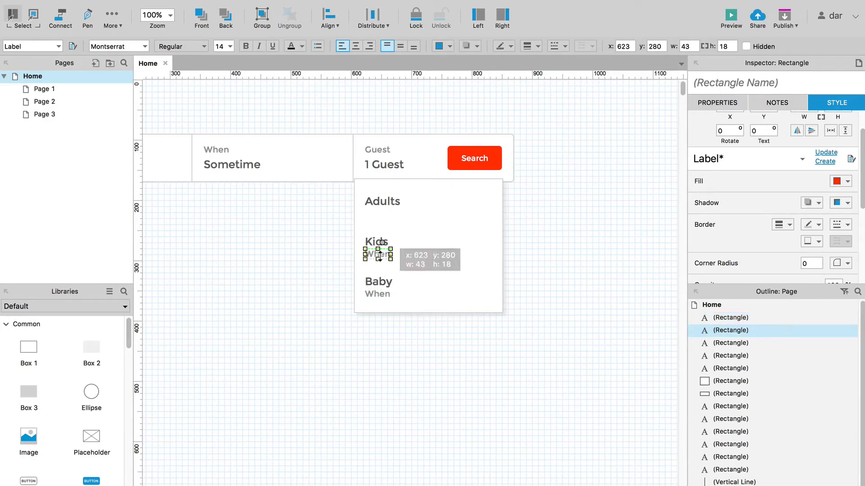
- Change the caption below Kids to "Age: 2 - 12y", checking the age range in the Airbnb reference
key(Return)
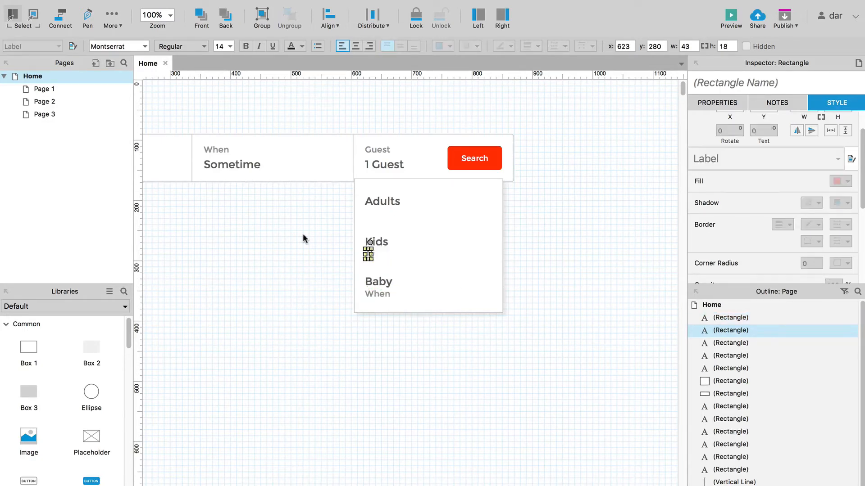
text(Age)
key(super+Tab)
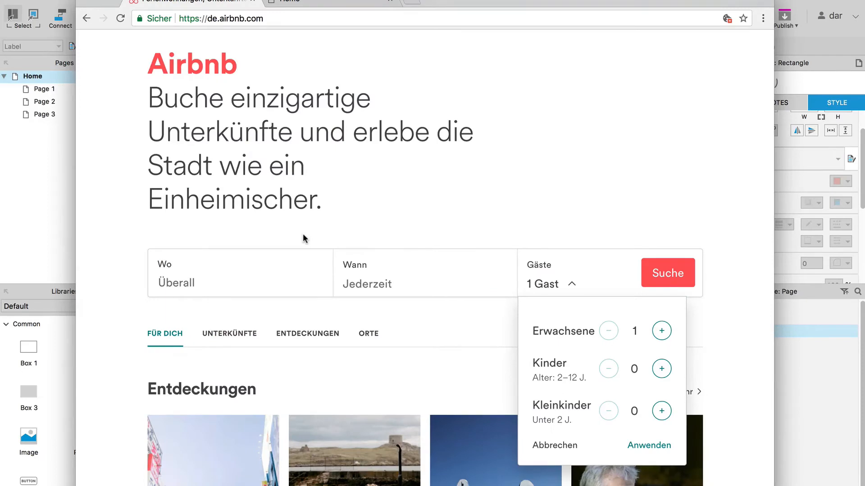
key(super+Tab)
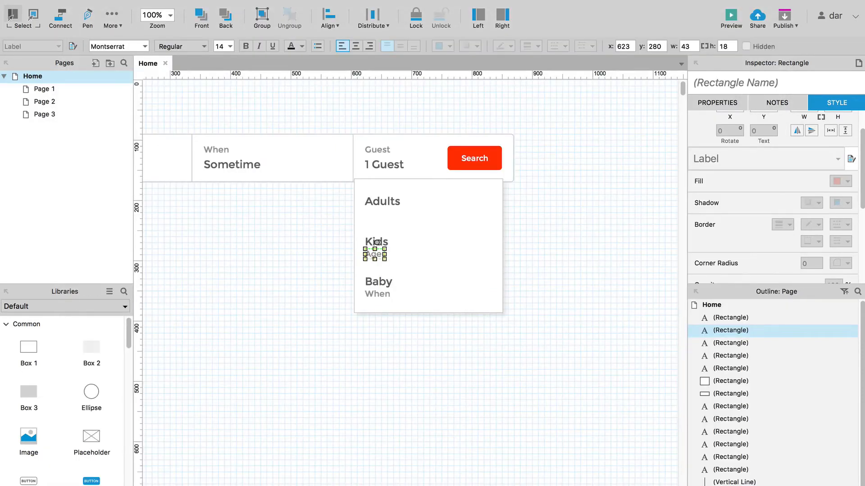
text(: 2 - 12Y)
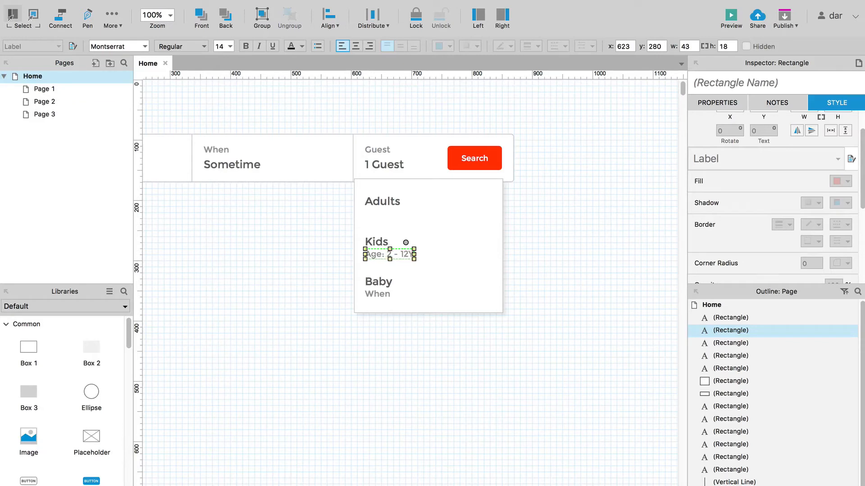
key(BackSpace)
text(y)
- Check the Airbnb reference and change the caption below Baby to "Under 2 y"
key(super+Tab)
key(super+Tab)
click(384, 296)
double_click(383, 295)
text(Under 2y)
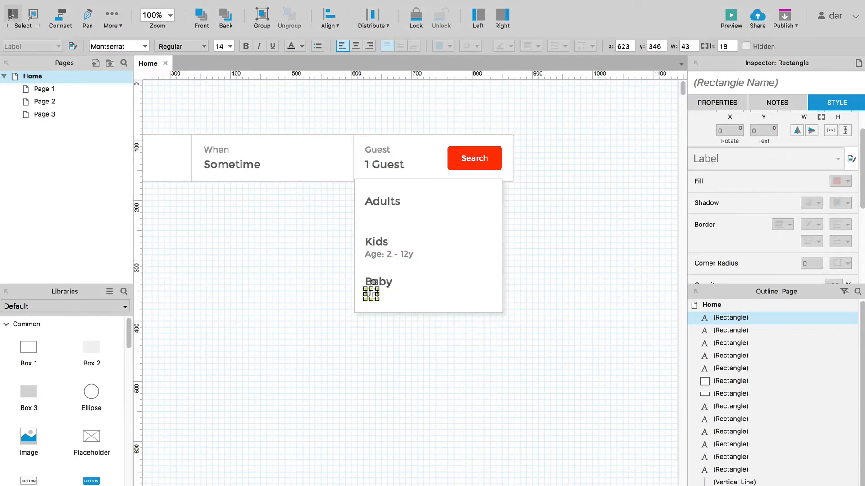
text( y)
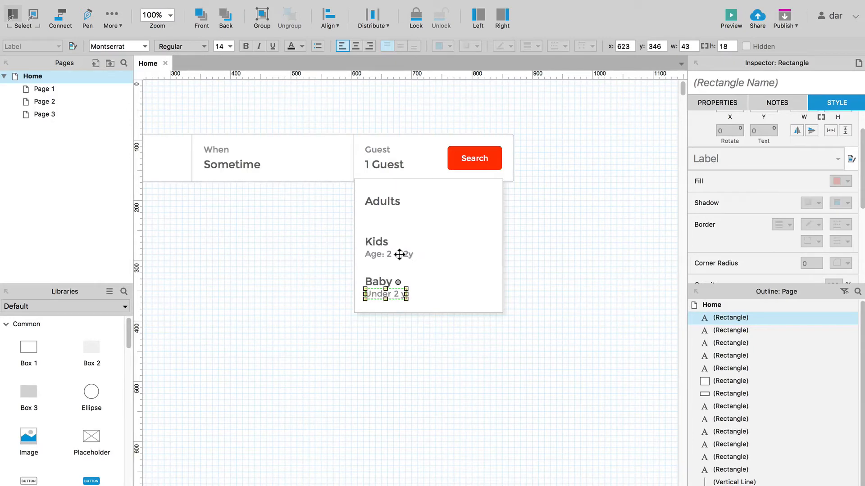
click(317, 268)
- Glance at the Airbnb reference, return to Axure RP, and move the Kids and Baby labels with their captions up together, with Kids at Y 235
key(super+Tab)
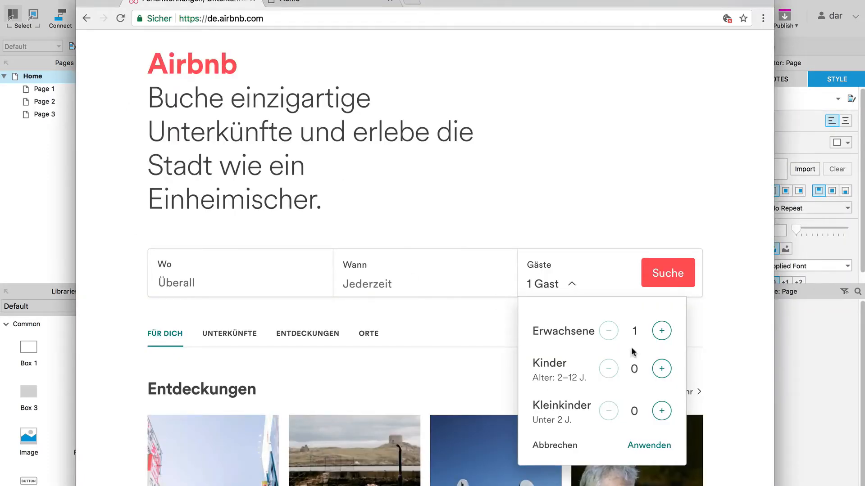
key(super+Tab)
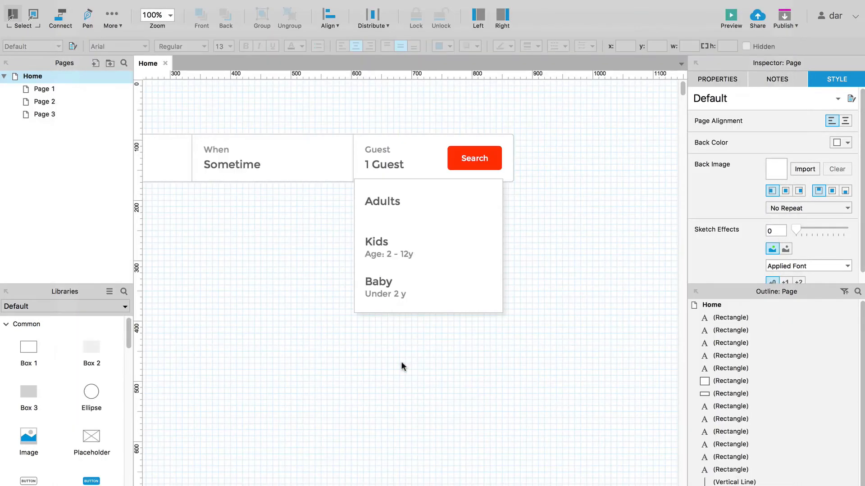
click(371, 241)
shift+click(388, 255)
shift+click(384, 283)
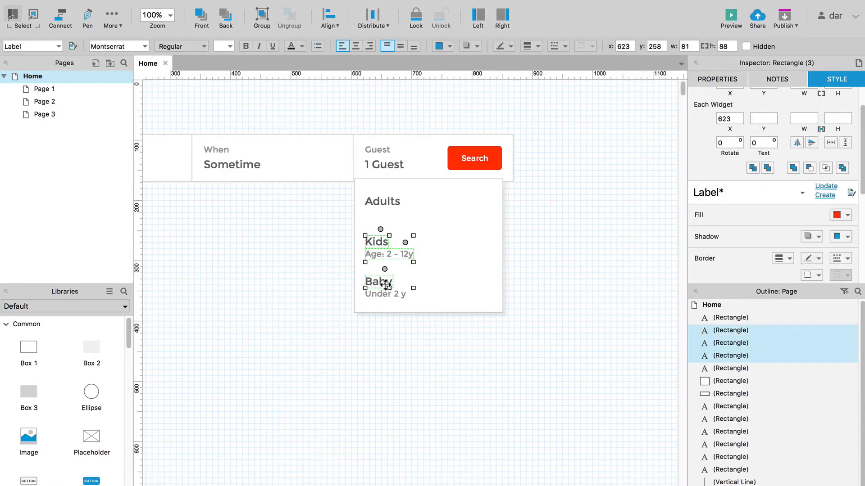
shift+click(385, 294)
key(shift+Up)
key(shift+Up)
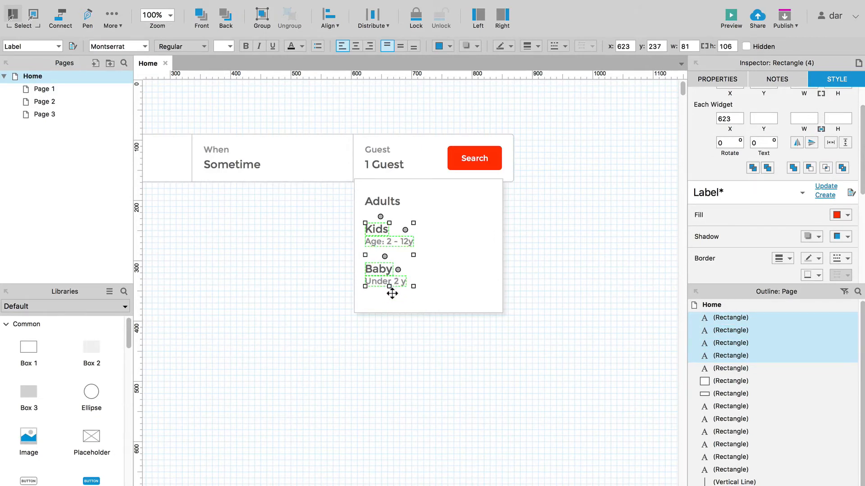
click(333, 280)
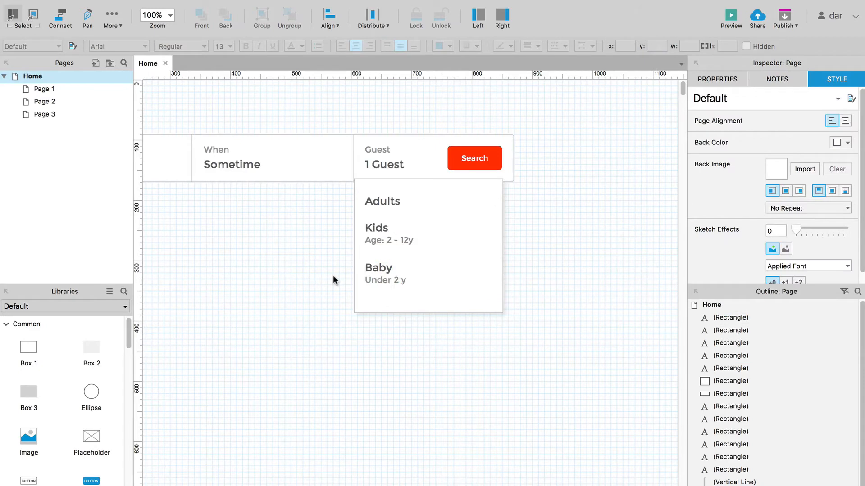
- Move the Baby label and its caption up together to Y 294
click(385, 272)
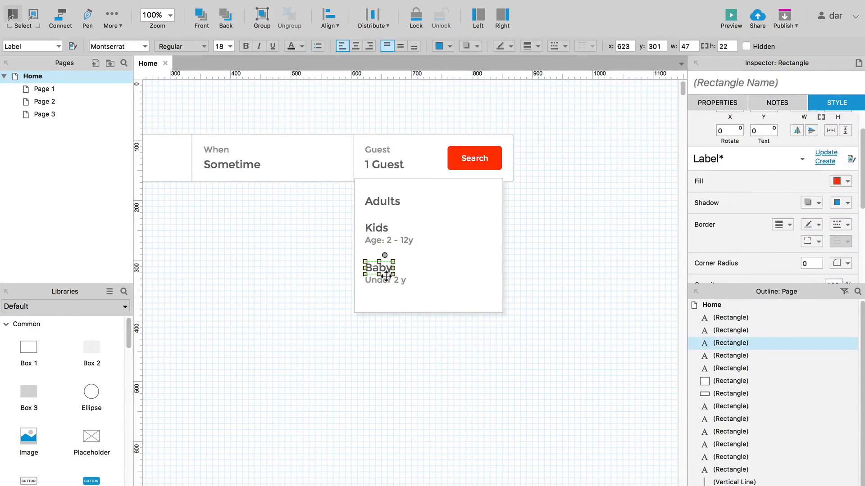
shift+click(387, 280)
key(shift+Up)
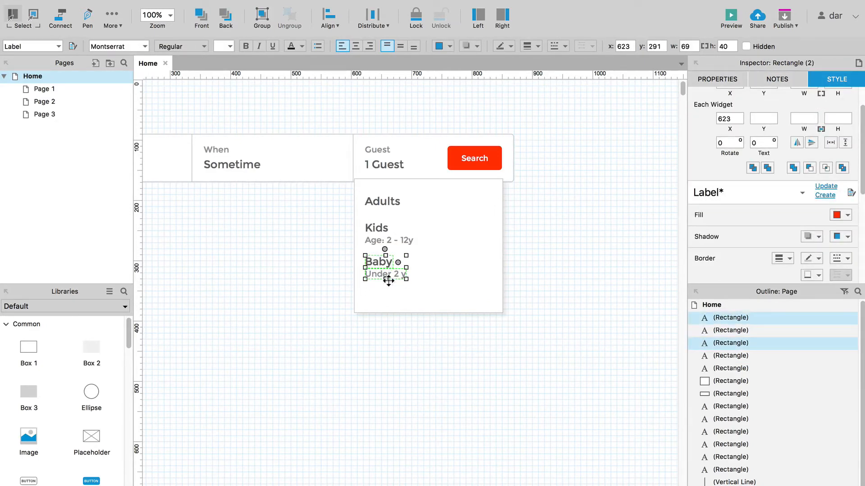
drag(388, 280, 388, 282)
click(341, 286)
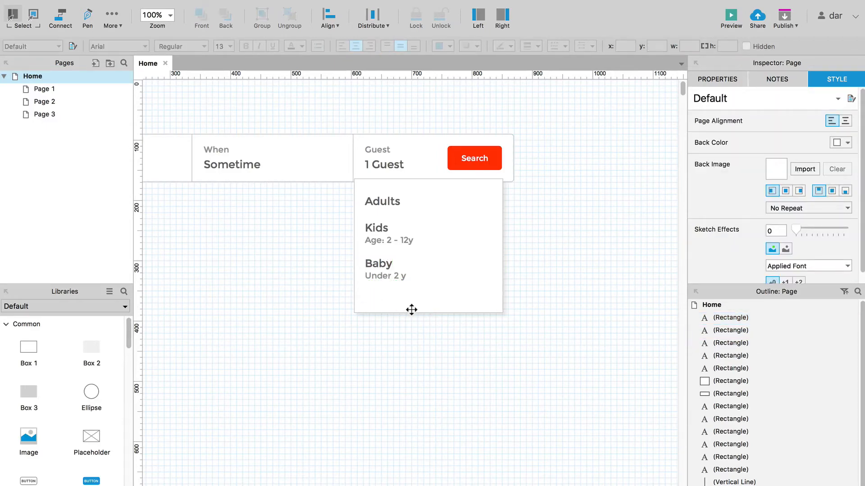
- Extend the dropdown box downward and set its height to 250
click(425, 295)
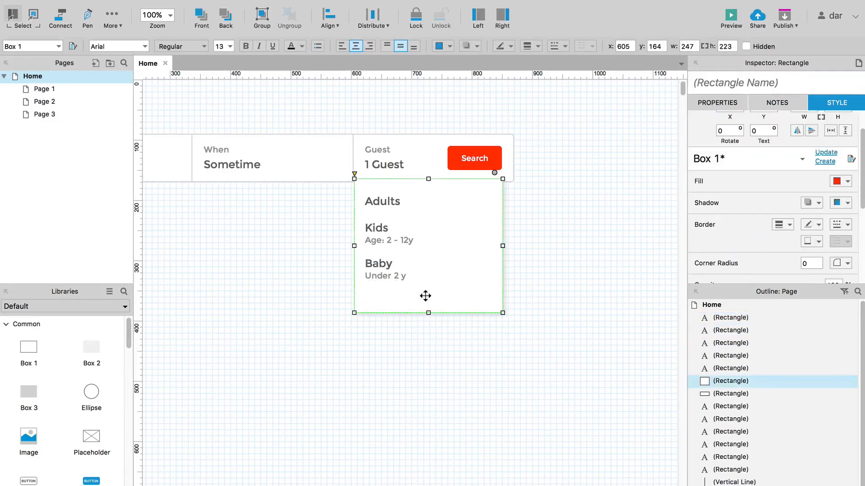
drag(429, 313, 429, 332)
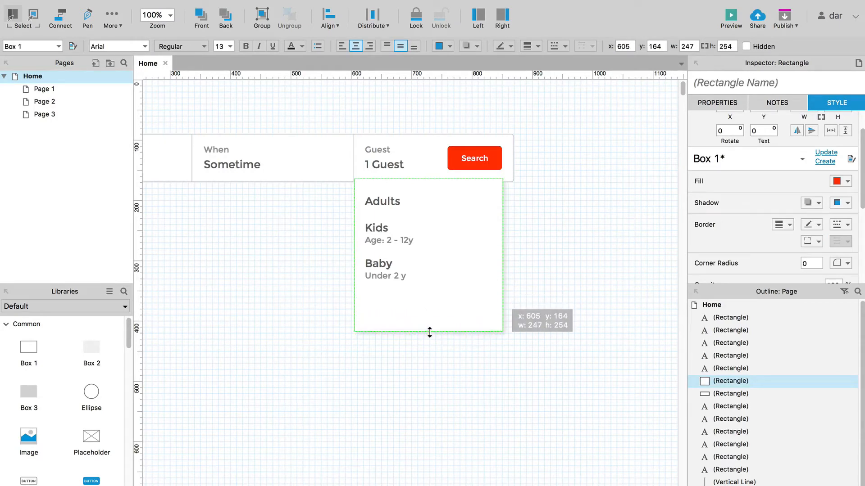
scroll(816, 156, up, 2)
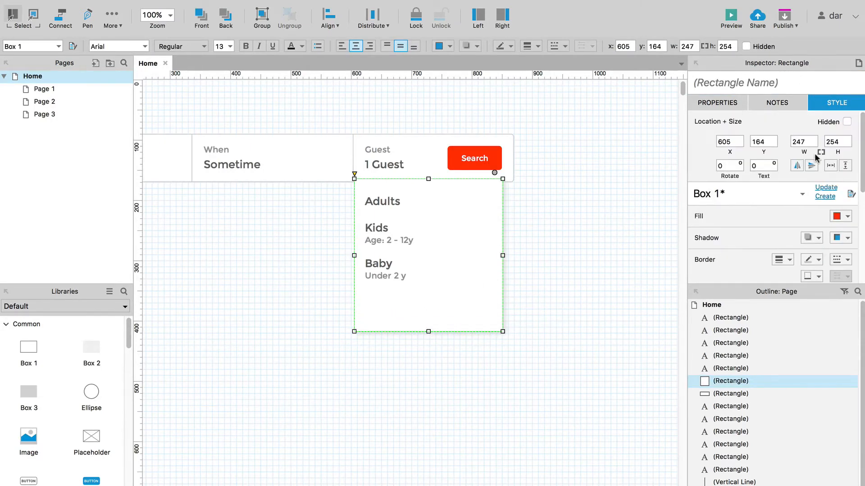
click(832, 141)
double_click(831, 141)
double_click(831, 141)
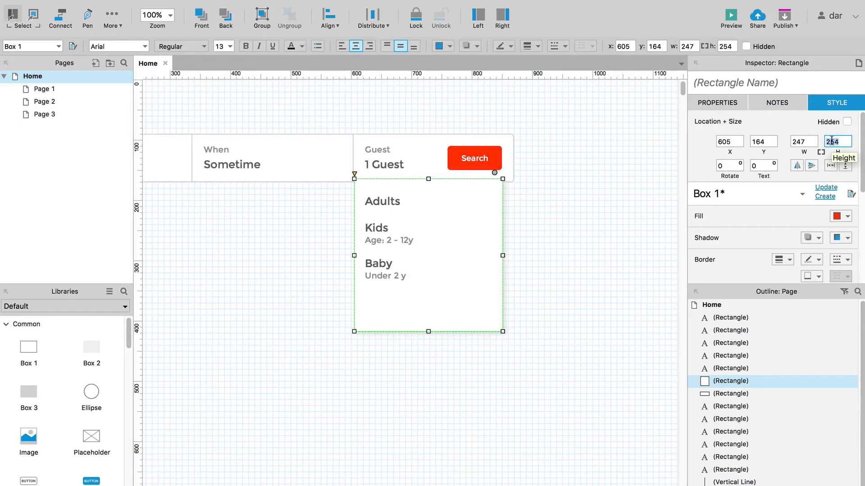
text(250)
key(Return)
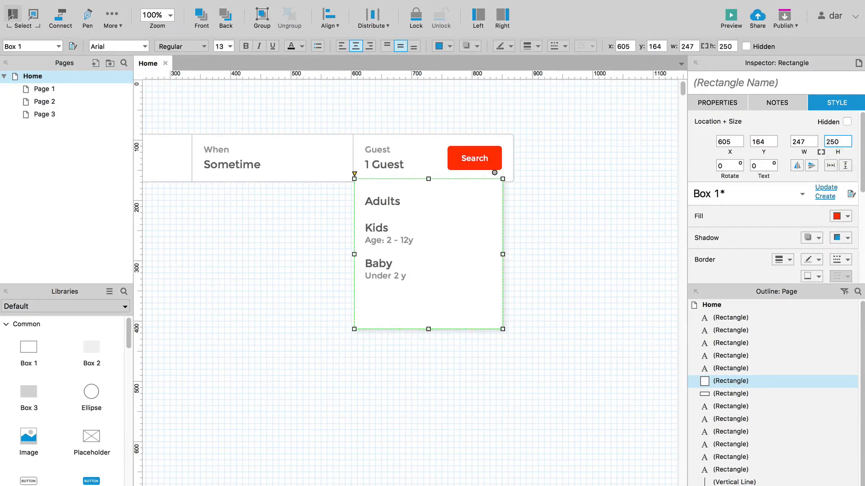
- Group the Kids label with its age caption, and group the Baby label with its own caption
click(341, 224)
click(374, 227)
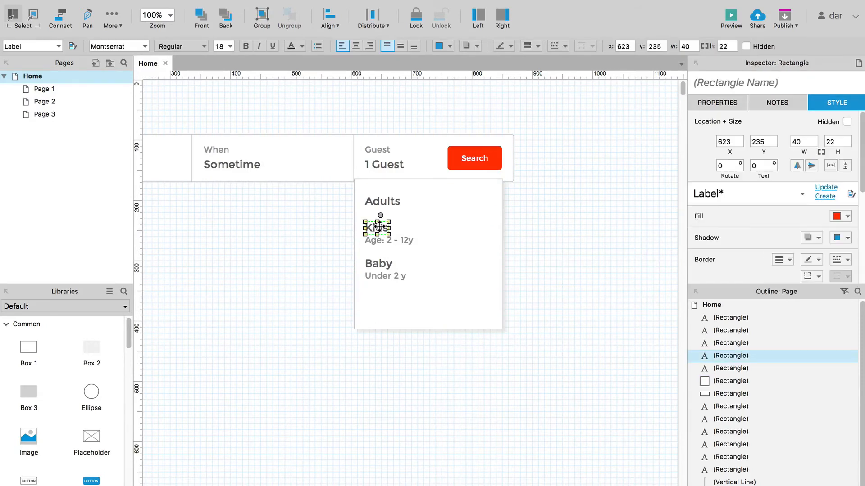
shift+click(400, 238)
key(super+g)
click(378, 264)
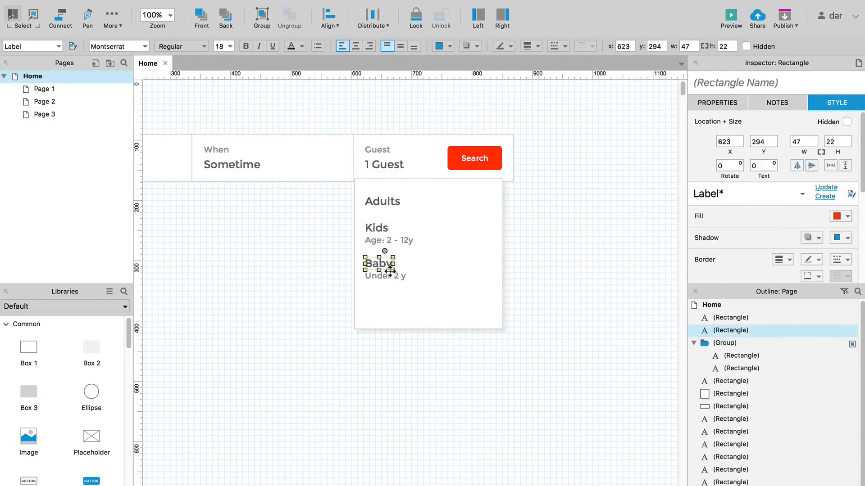
shift+click(398, 277)
key(super+g)
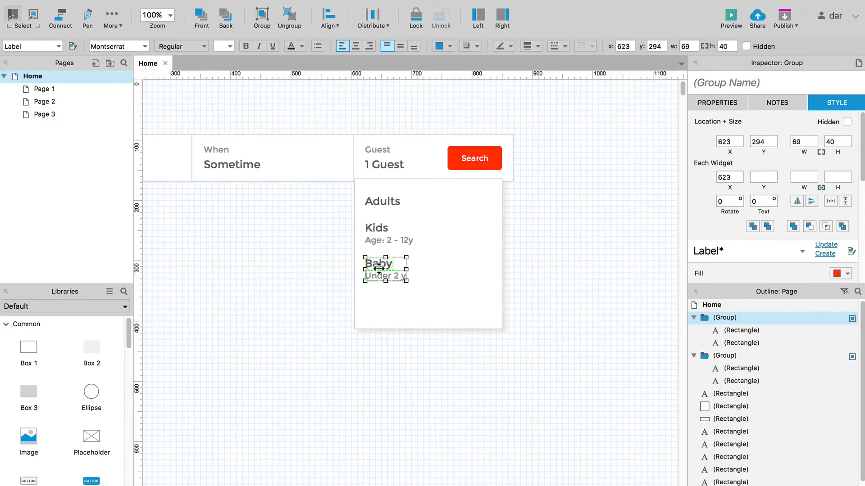
- Move the grouped Baby label and caption down to Y 305 in the guest dropdown
drag(378, 268, 378, 275)
shift+click(378, 226)
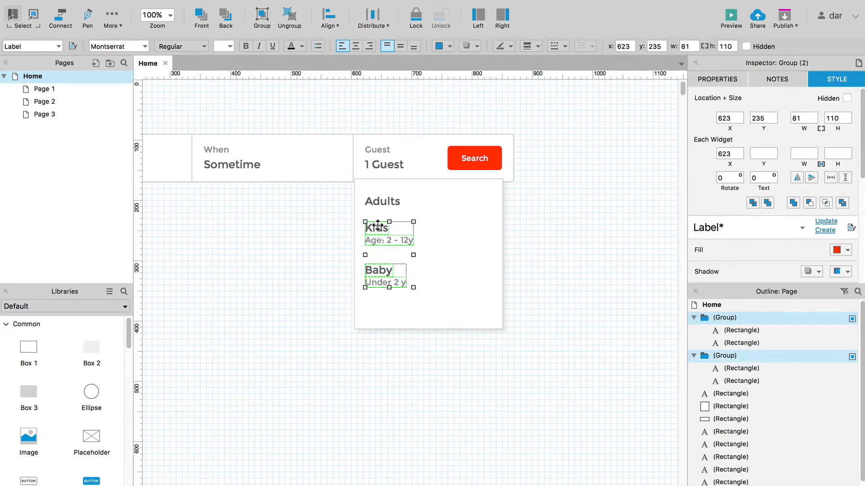
shift+click(377, 203)
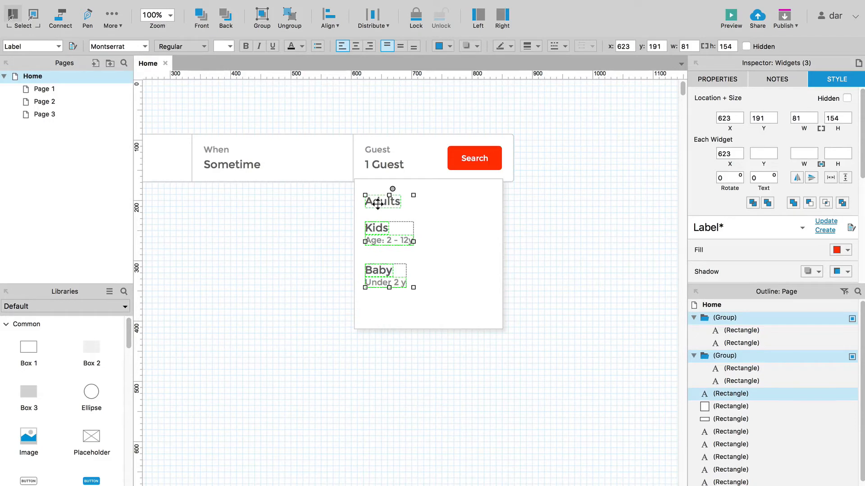
click(330, 211)
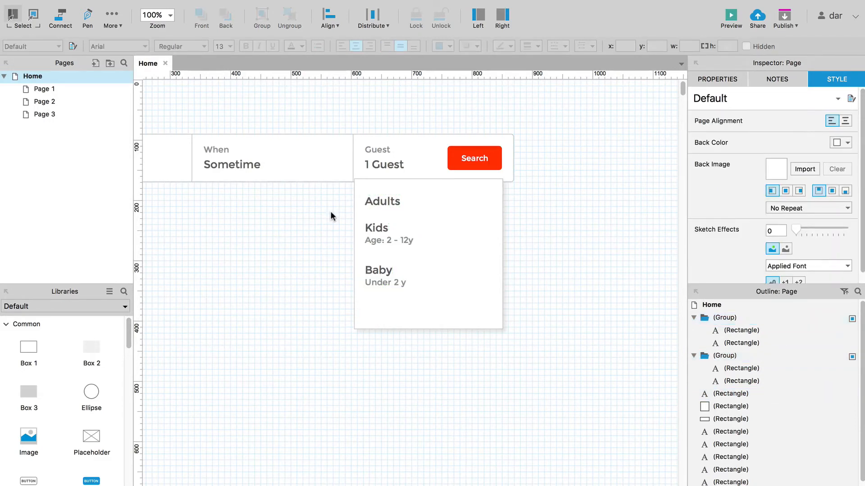
- Distribute the Adults label, the Kids group and the Baby group vertically so their spacing is even
click(379, 273)
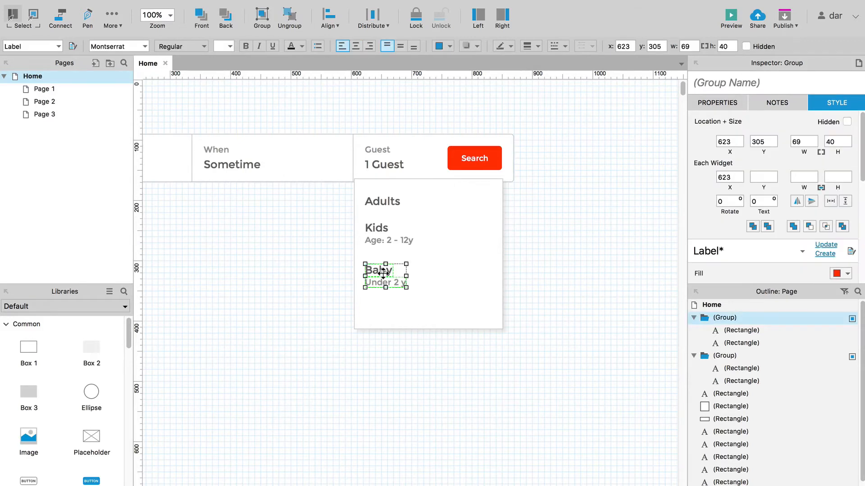
shift+click(381, 233)
shift+click(380, 202)
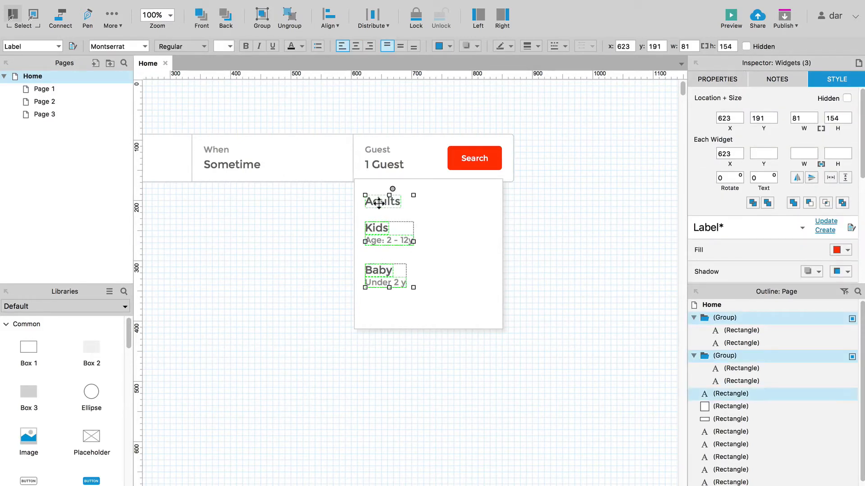
click(374, 21)
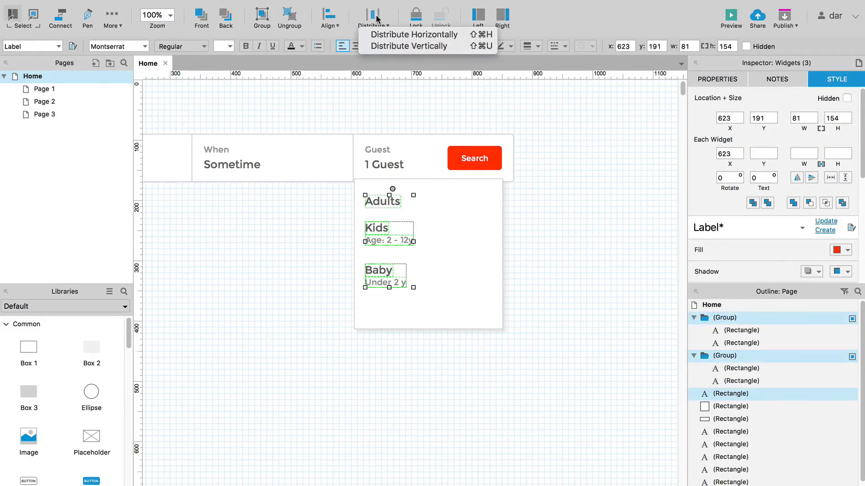
click(398, 45)
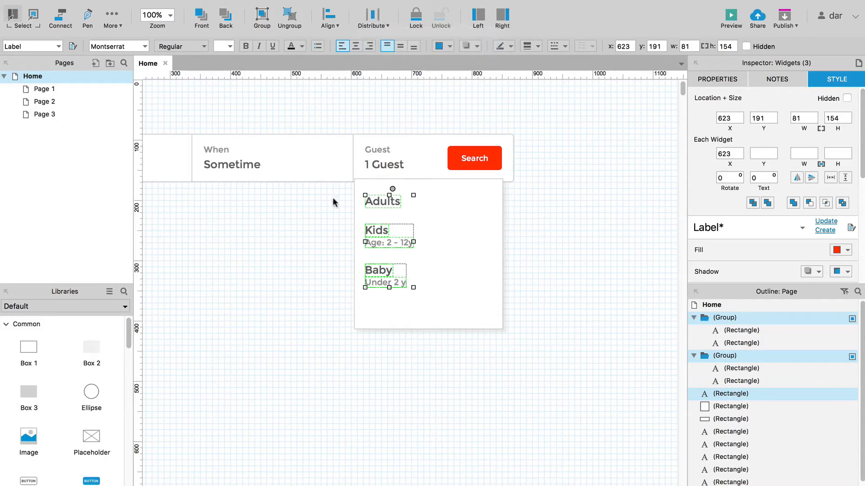
click(317, 237)
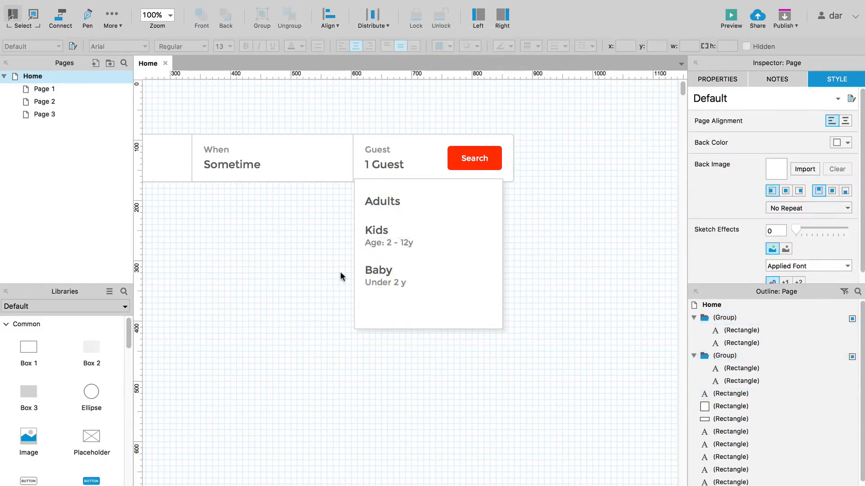
- Place a copy of the small Guest label below the Baby entry at X 623, Y 375 and change its text to "Abort"
click(377, 149)
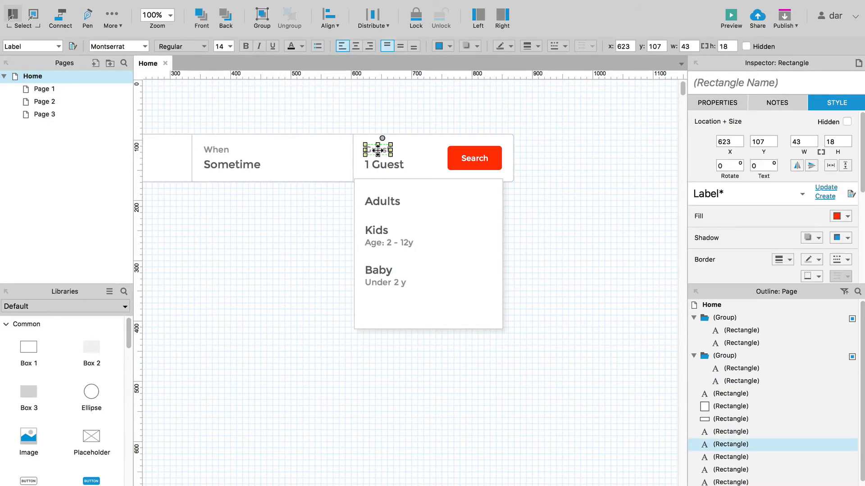
drag(377, 150, 367, 315)
key(super+Tab)
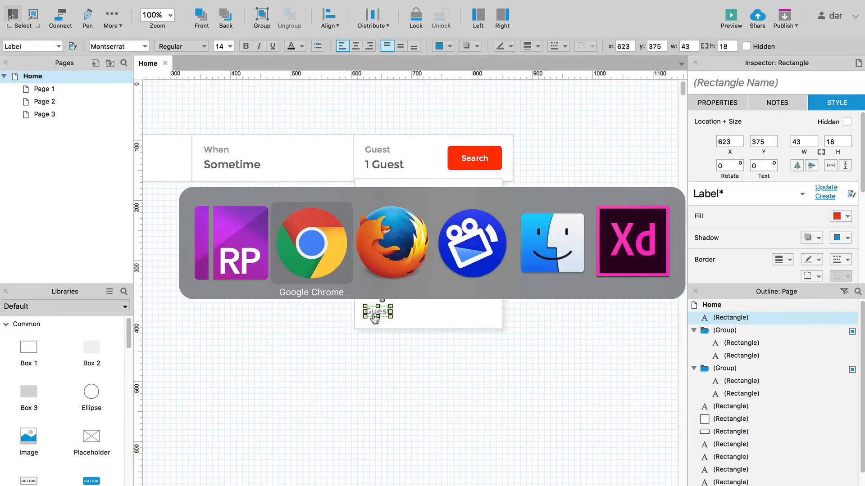
key(super+Tab)
double_click(378, 308)
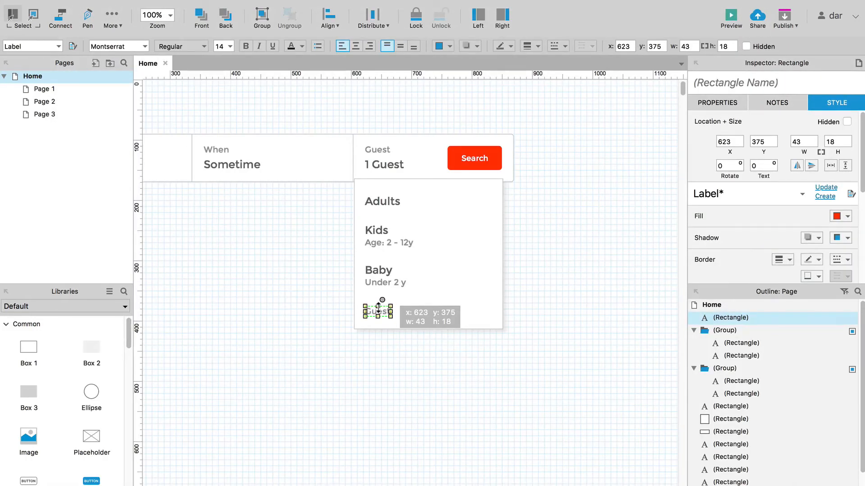
text(C)
text(bort)
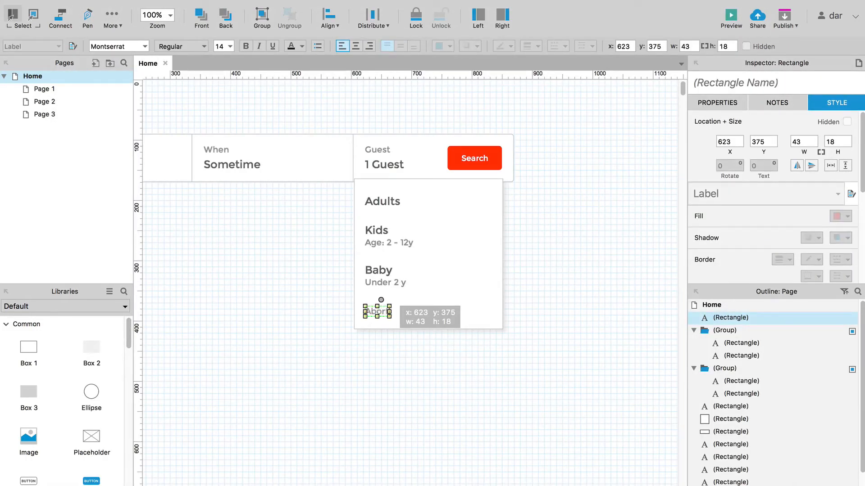
click(548, 349)
- Duplicate the Abort label across the dropdown to X 795, Y 375 and change the copy's text to "OK!"
drag(378, 311, 483, 315)
text(OK)
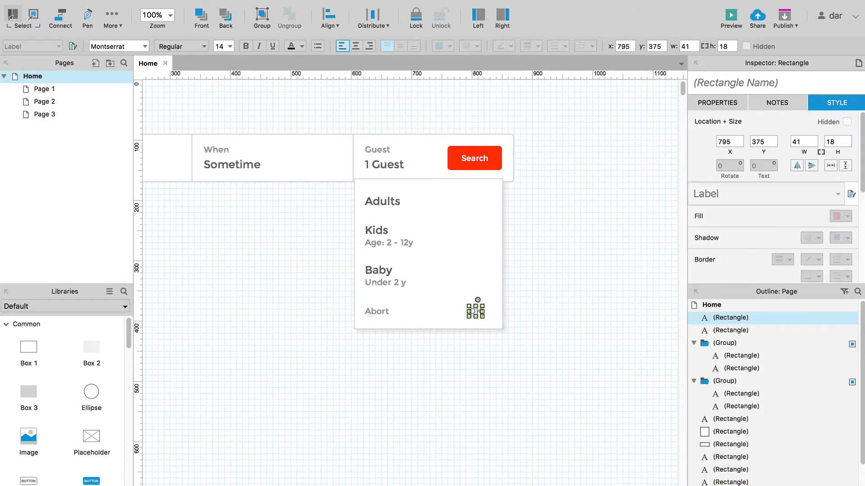
click(513, 378)
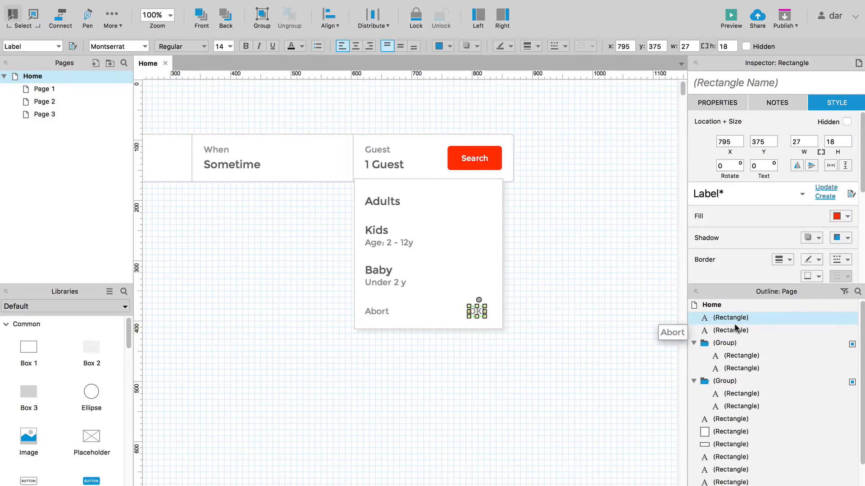
- Set the text colour of the OK! label to green
click(847, 219)
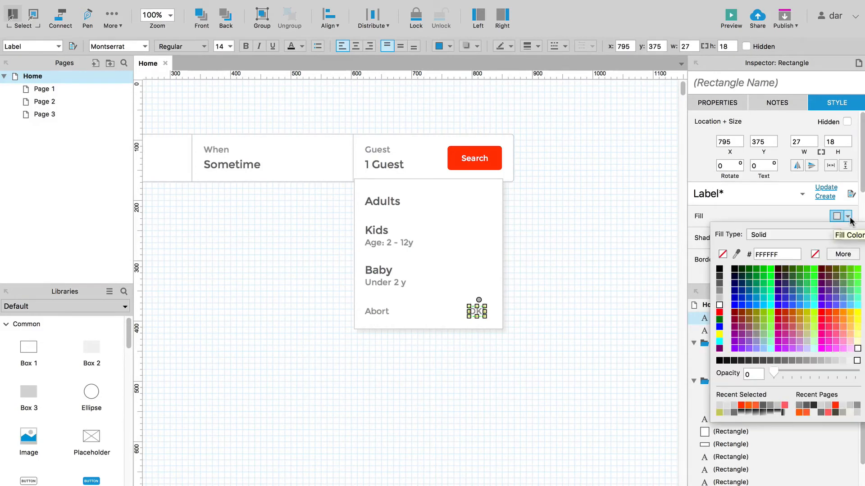
click(847, 220)
scroll(779, 216, down, 6)
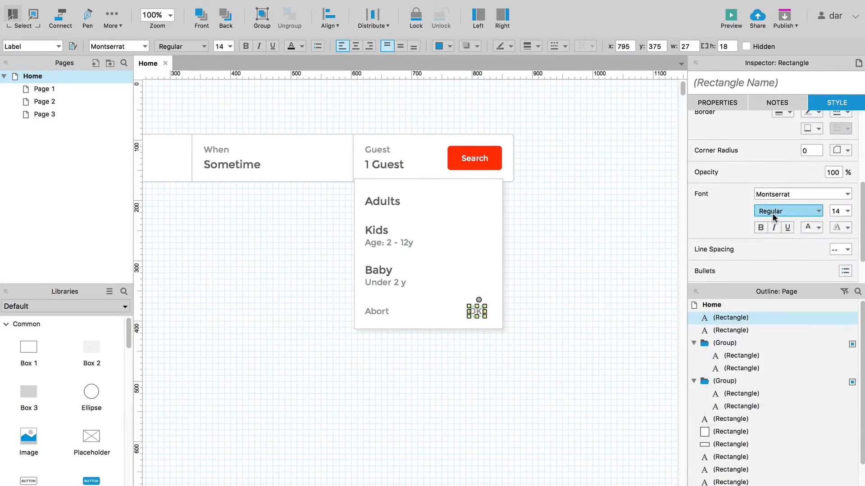
click(817, 231)
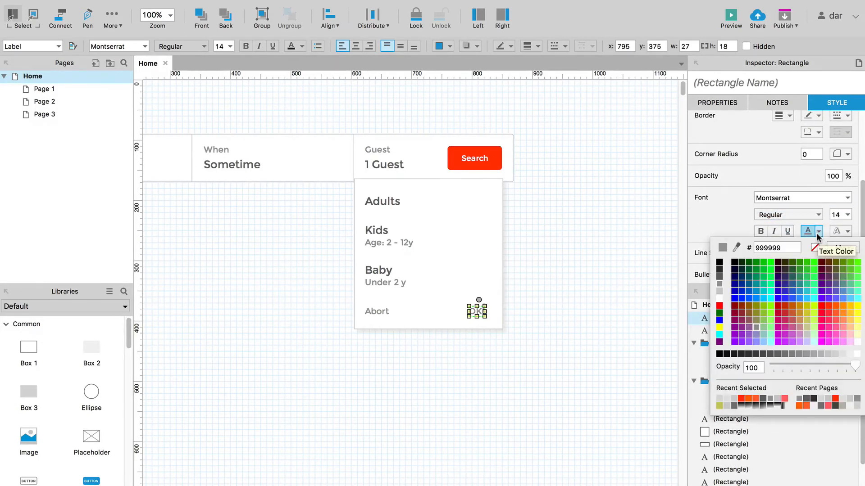
click(757, 269)
click(552, 325)
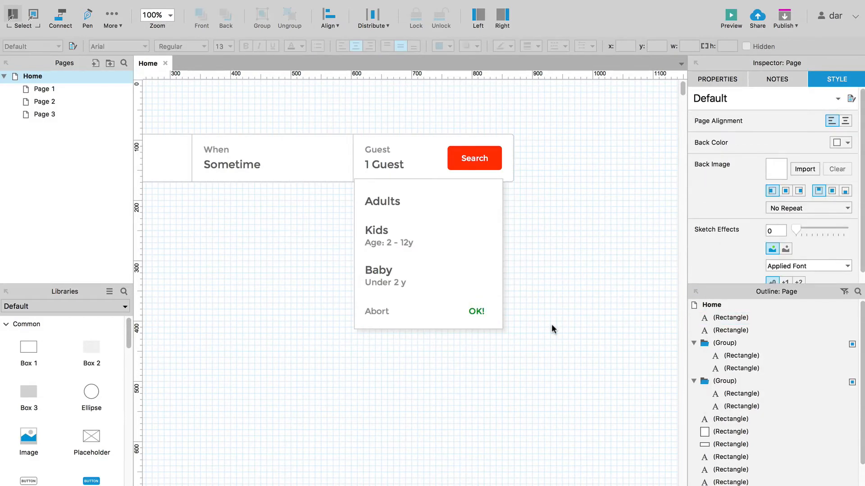
- Check the Airbnb reference in Chrome, return to Axure RP, and set the Abort label's text colour to near-black
click(378, 310)
key(super+Tab)
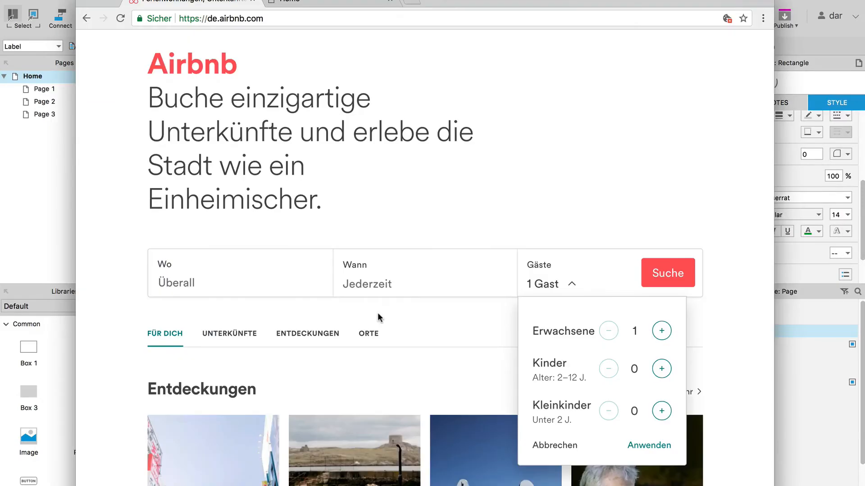
key(super+Tab)
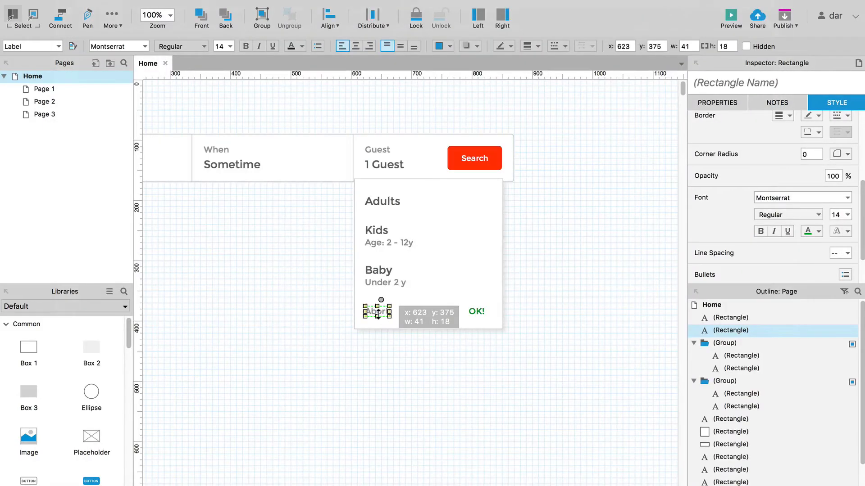
click(819, 232)
click(719, 271)
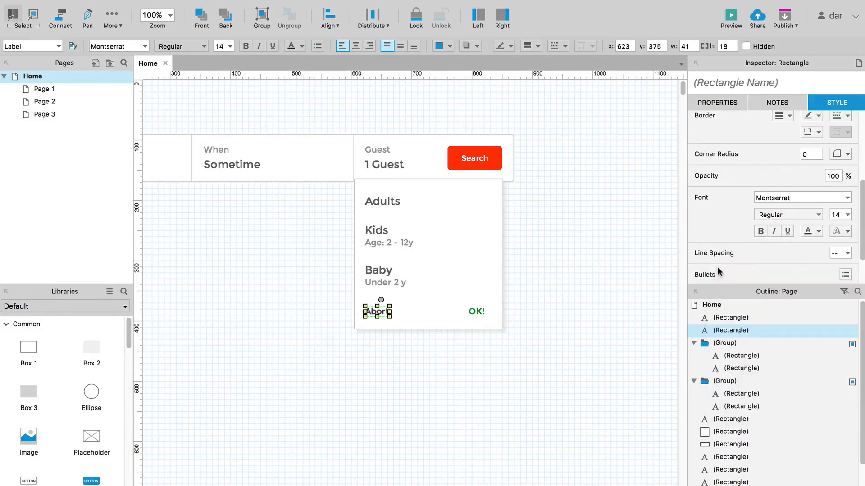
click(527, 397)
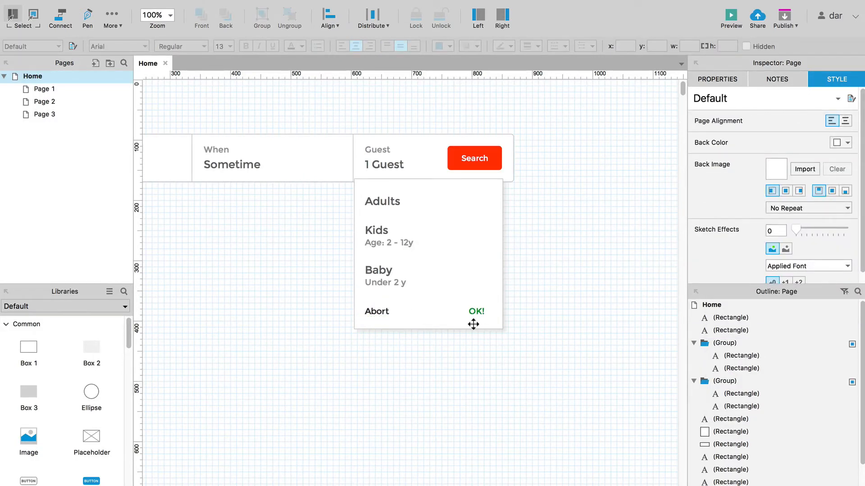
- Select the Adults and Abort labels with the Kids and Baby groups, and shift them together to X 625
click(479, 312)
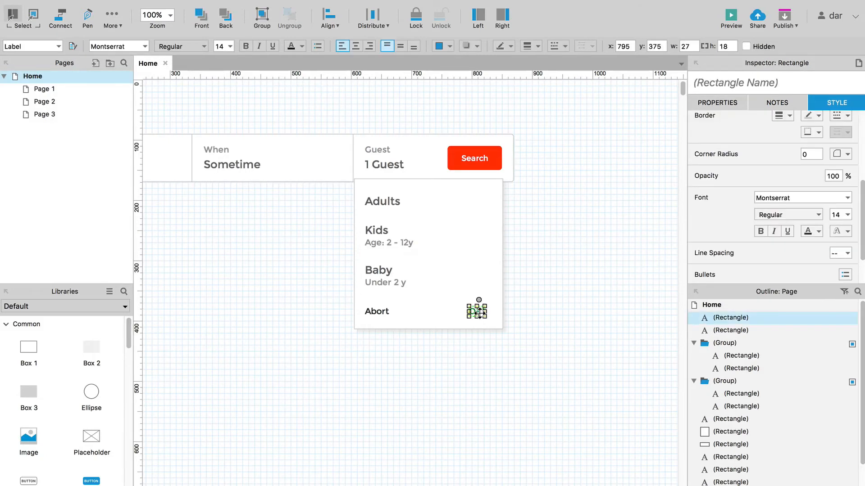
click(378, 311)
shift+click(381, 274)
shift+click(379, 247)
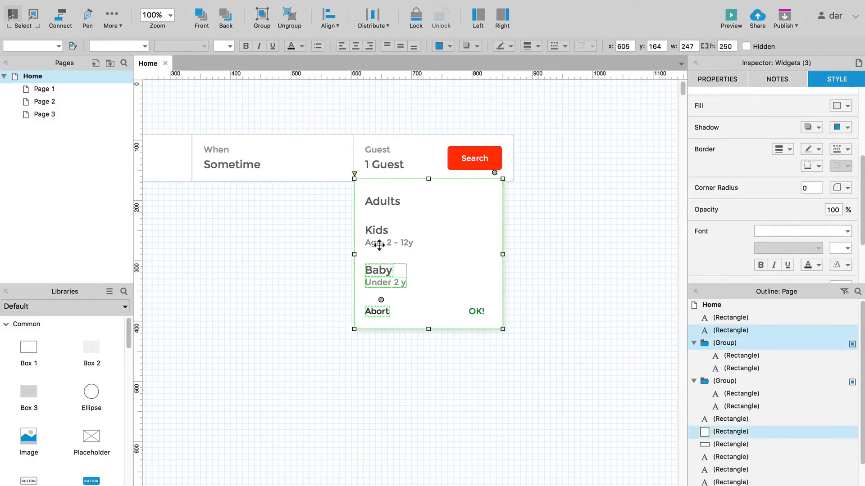
shift+click(378, 235)
shift+click(381, 198)
shift+click(432, 203)
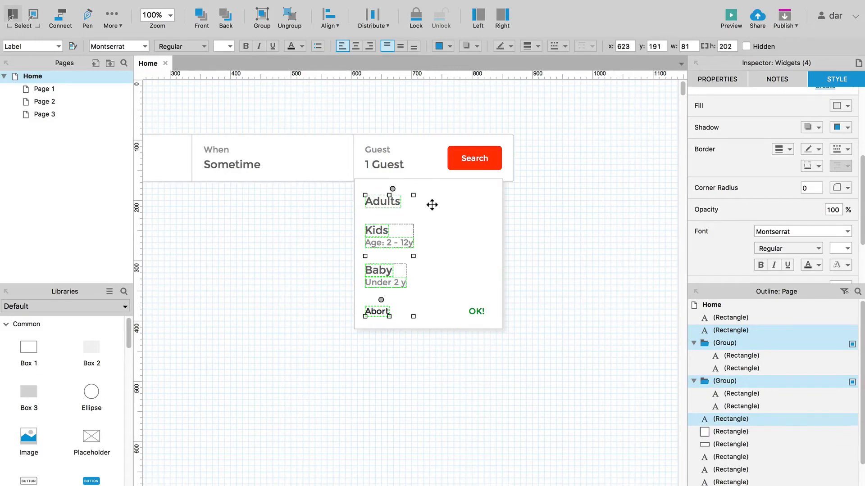
mouse_move(381, 201)
mouse_down()
mouse_move(367, 199)
mouse_move(374, 202)
mouse_up()
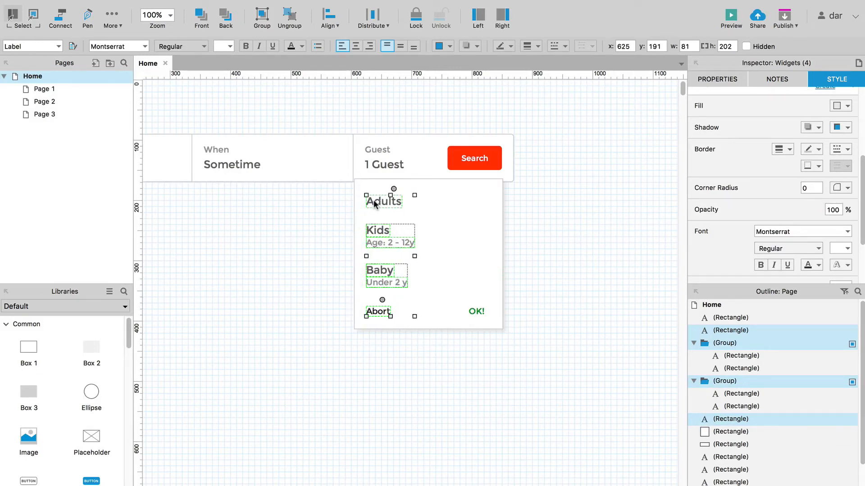
- Move the OK! label slightly toward the dropdown's outer edge, keeping it in line with Abort
click(477, 311)
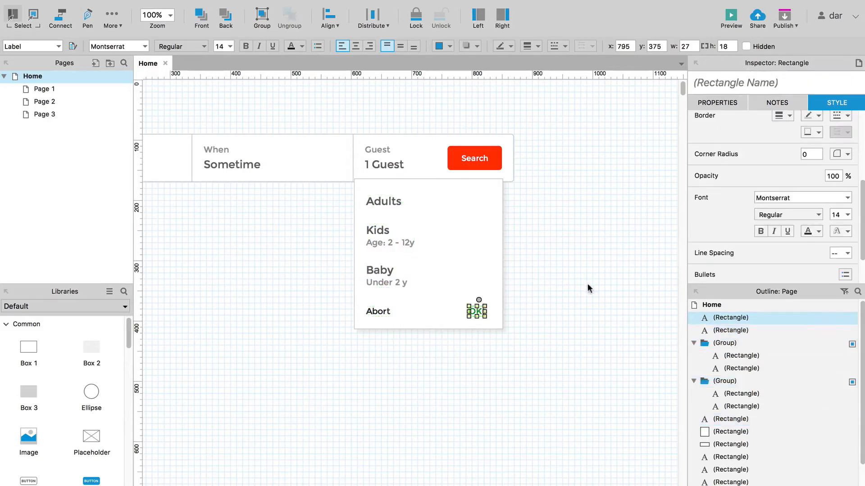
drag(480, 306, 498, 310)
key(shift+Left)
key(shift+Left)
click(588, 273)
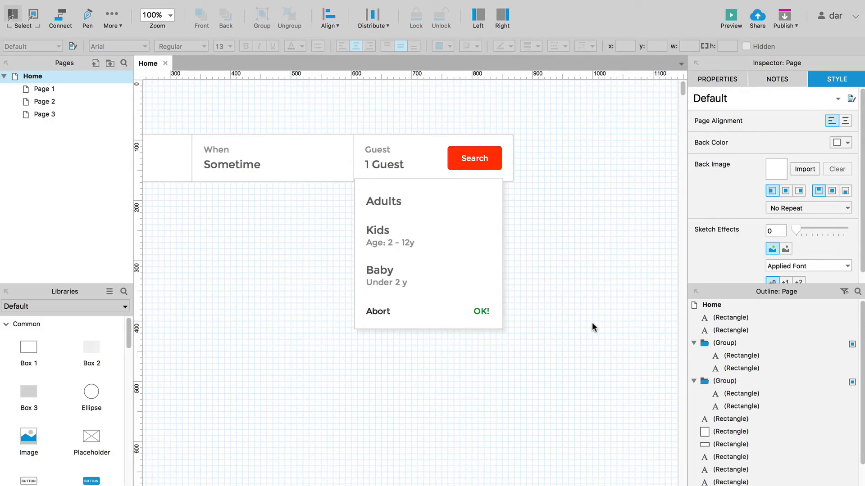
- Group the dropdown box with all its labels and name the group "dropdown-window"
drag(549, 352, 359, 202)
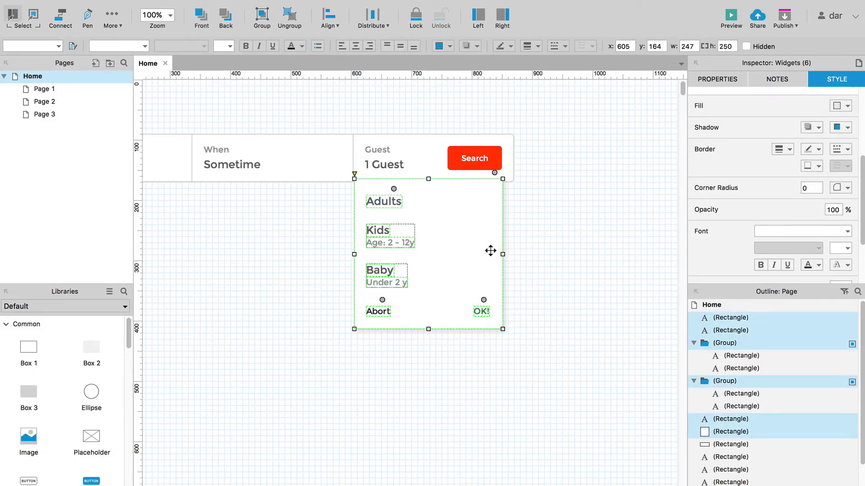
key(super+g)
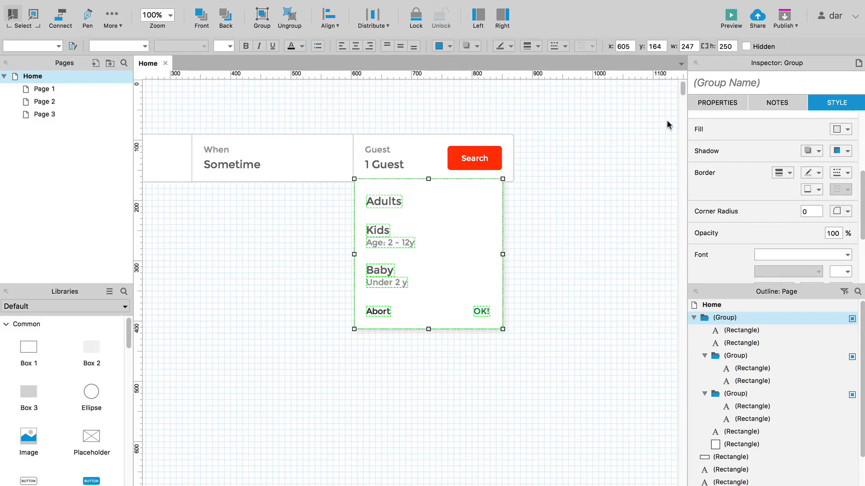
click(703, 87)
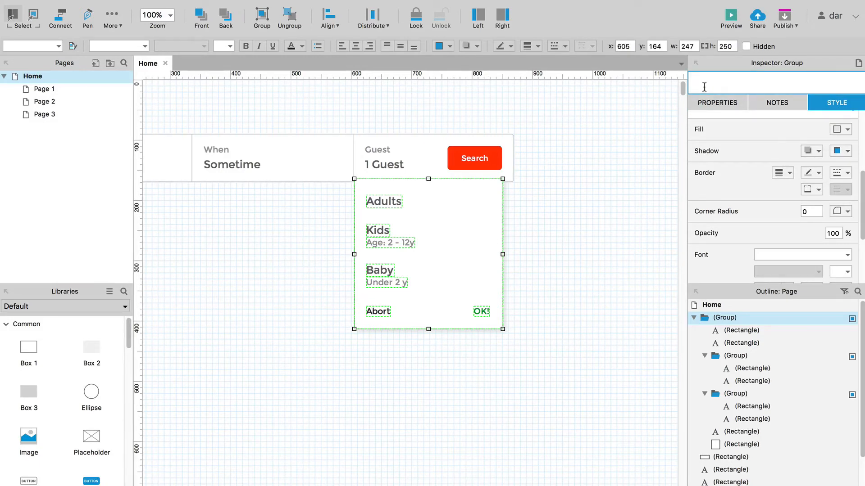
text(dropdown-window)
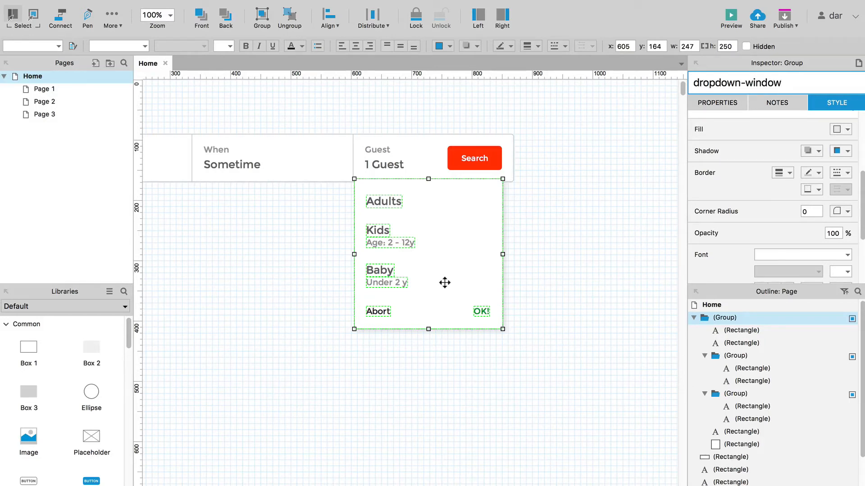
- Set the dropdown-window group to hidden
right_click(460, 273)
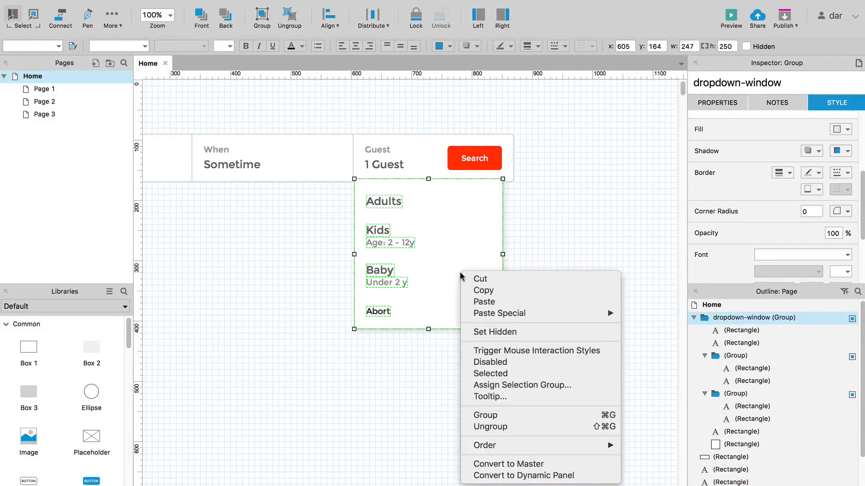
click(523, 336)
click(533, 201)
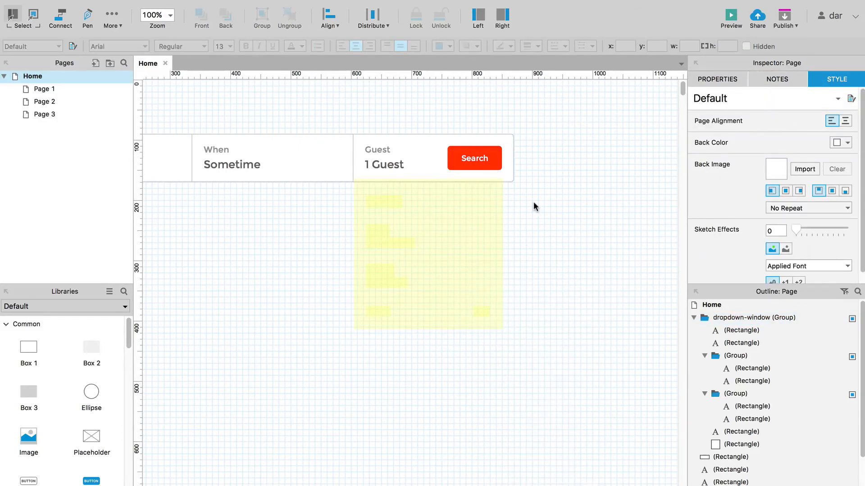
- Duplicate the 1 Guest label and place the copy beside the original at X 699, Y 130
click(400, 168)
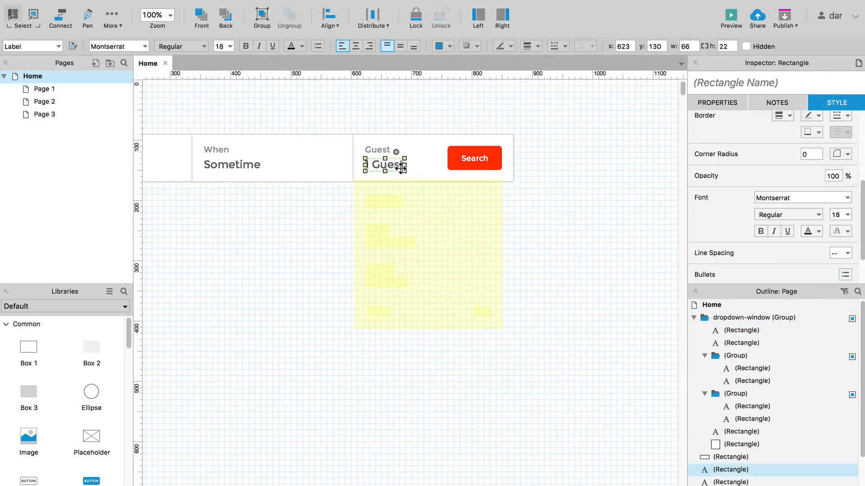
click(411, 113)
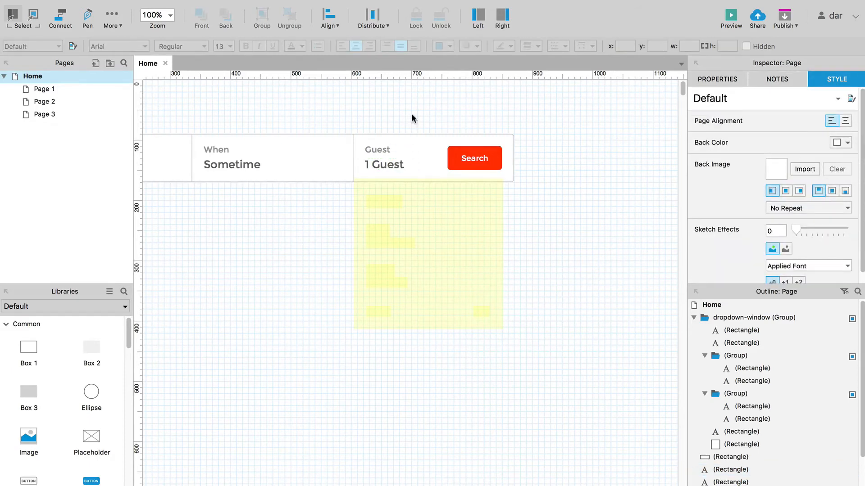
click(382, 168)
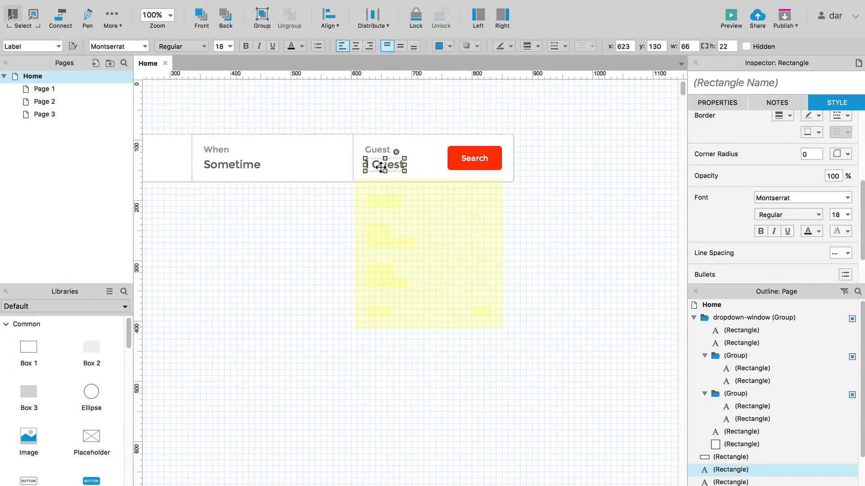
drag(384, 167, 424, 164)
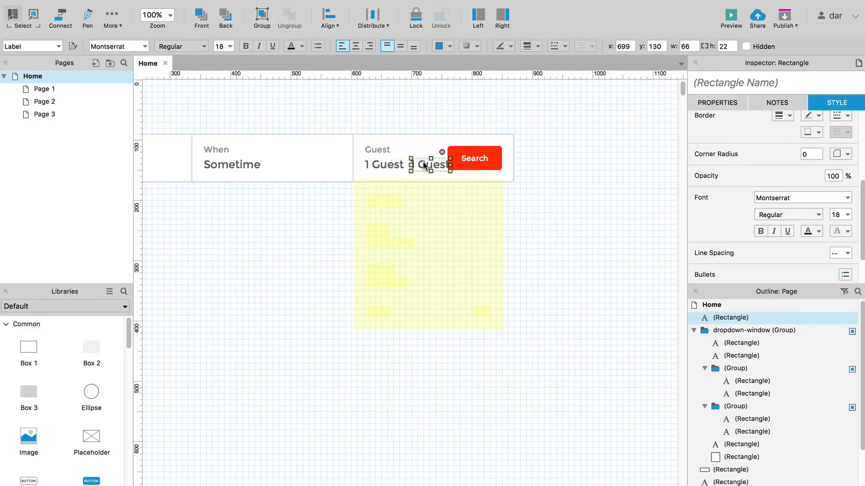
click(266, 235)
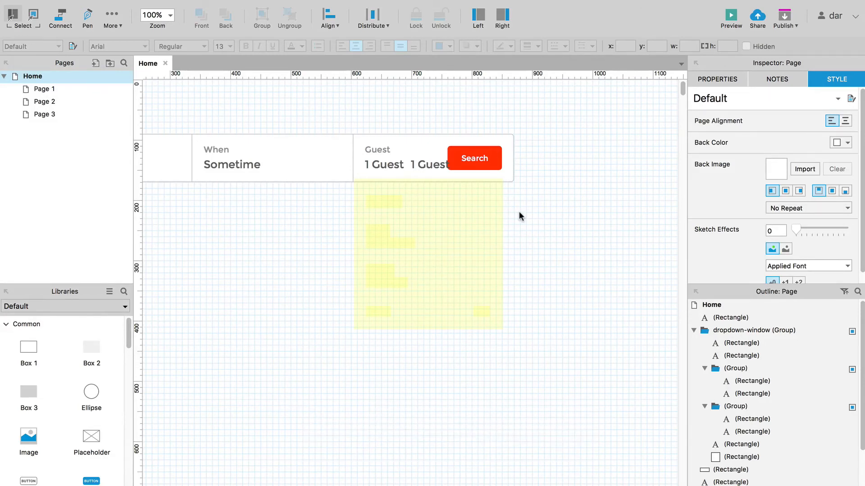
- Switch to the Schriftsammlung font app and show the glyphs of the user-installed themify font
key(super+space)
text(schrift)
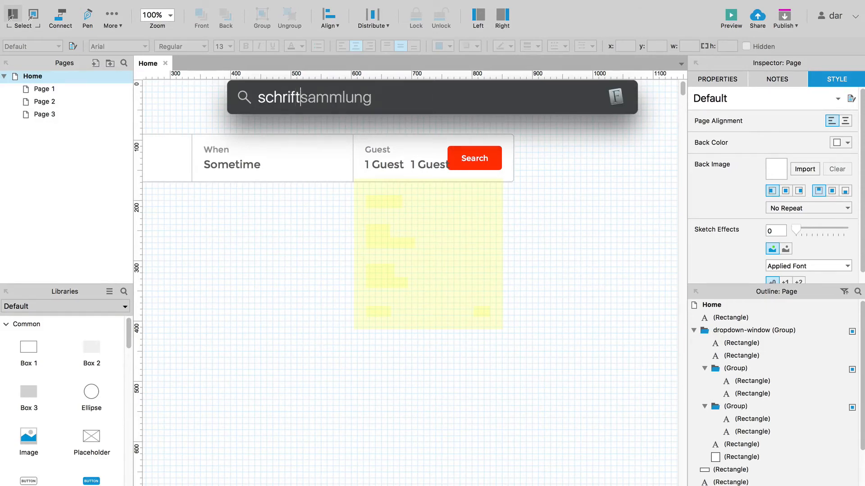
key(Return)
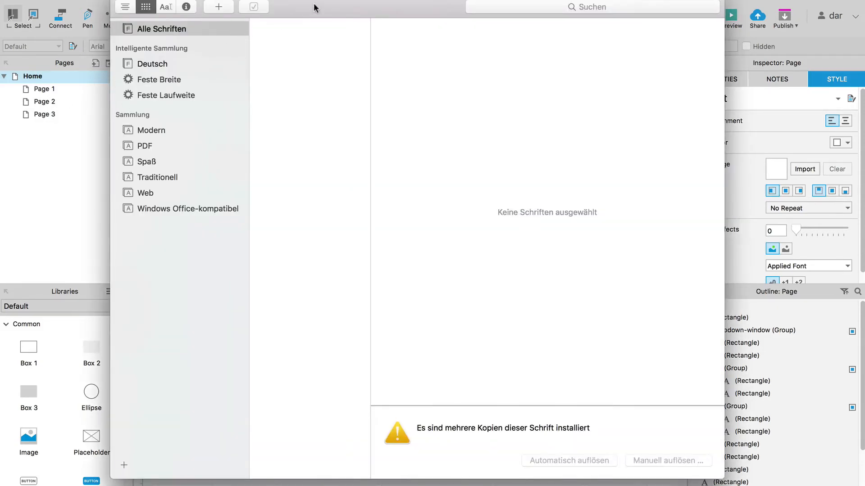
drag(316, 8, 279, 4)
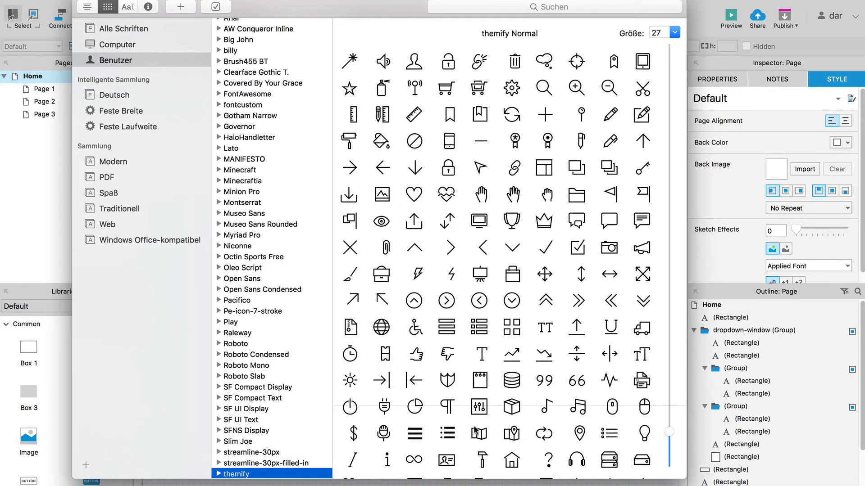
- Compare the streamline-30px icon fonts with themify, copy themify's plain down-chevron glyph and return to Axure RP
click(247, 463)
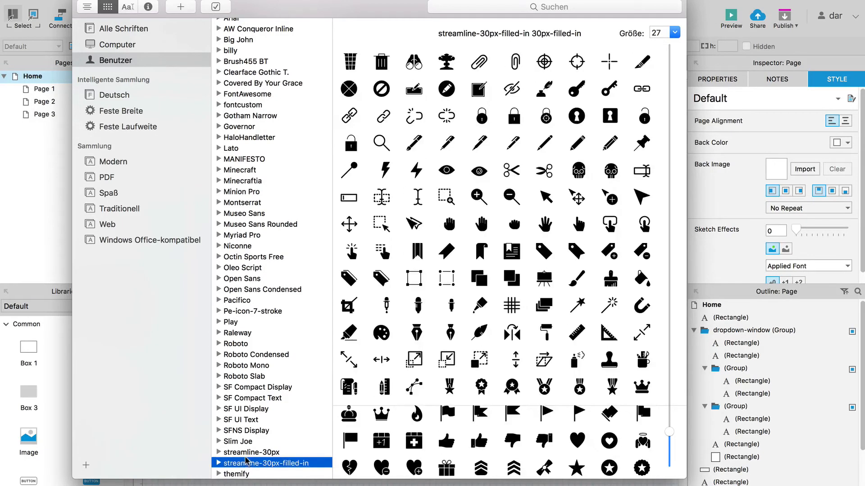
click(231, 454)
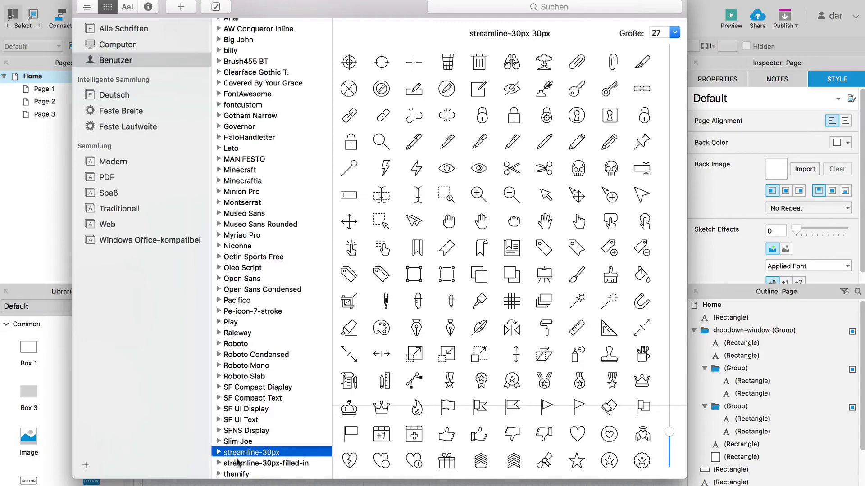
click(238, 475)
scroll(513, 211, down, 2)
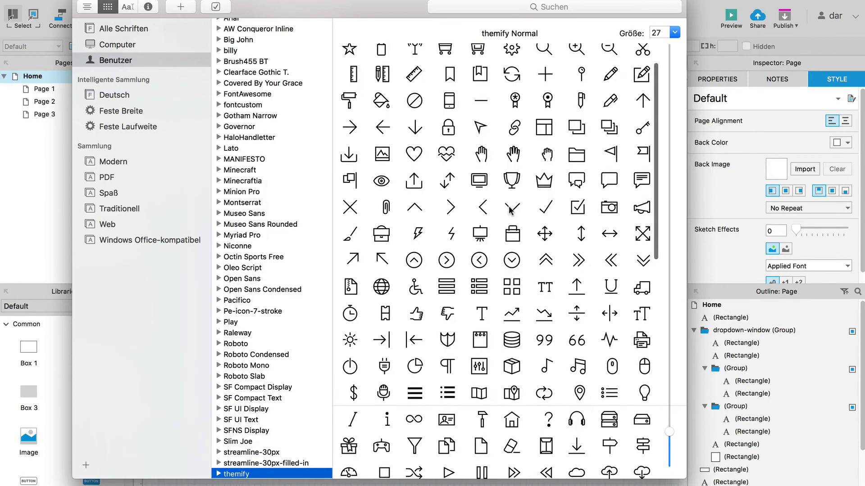
click(513, 210)
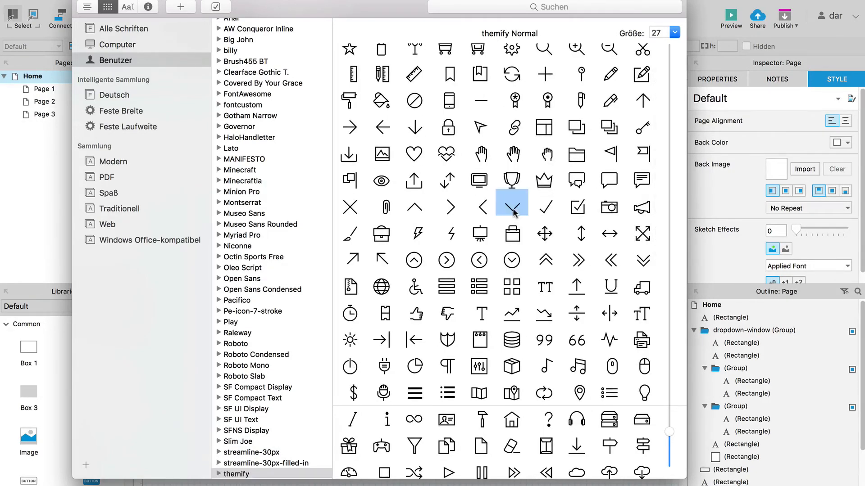
click(726, 1)
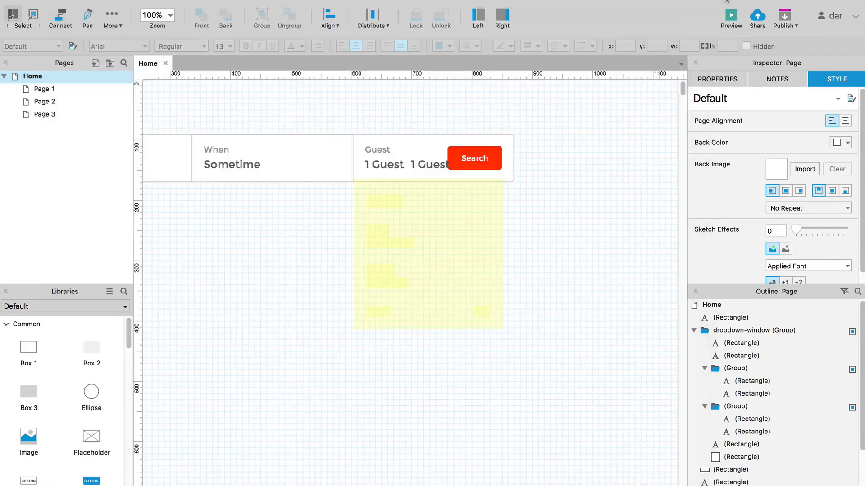
- Replace the text of the duplicated 1 Guest label with the copied chevron glyph
click(425, 165)
click(425, 164)
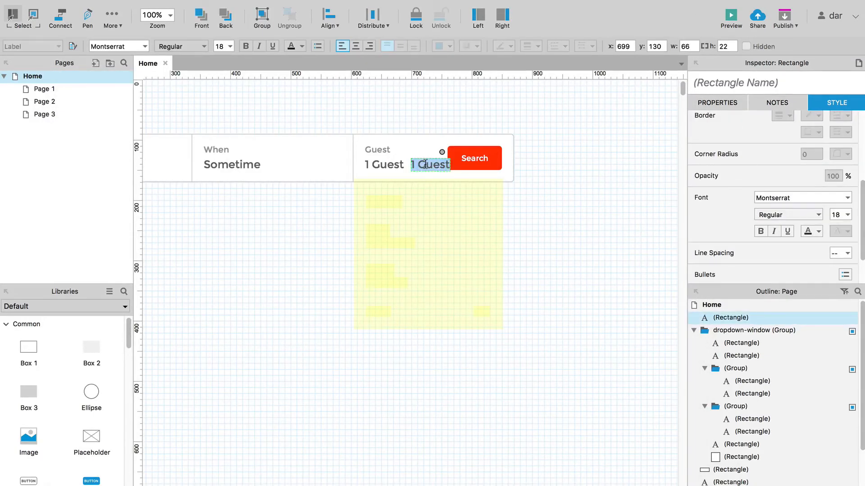
key(super+v)
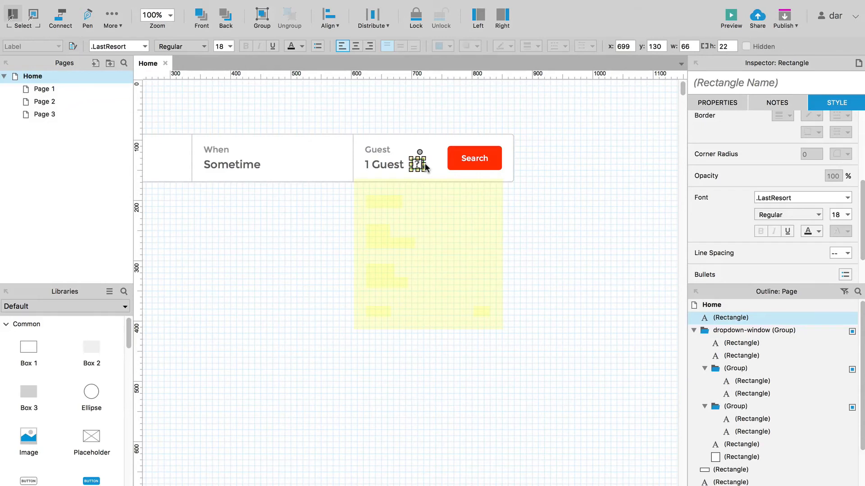
click(323, 206)
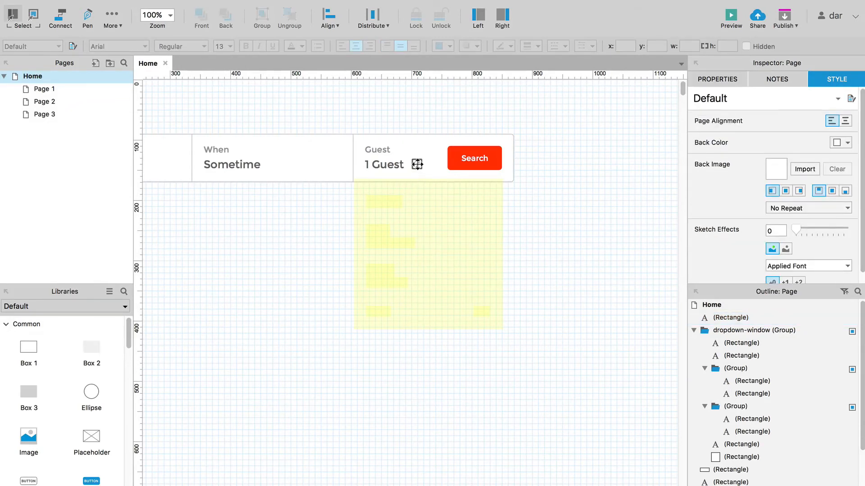
- Set the font of the pasted glyph label beside 1 Guest to themify
click(418, 164)
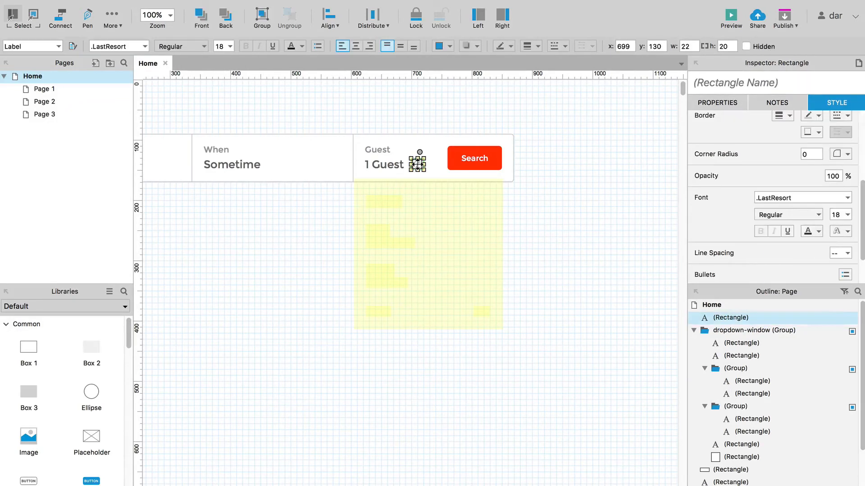
click(128, 46)
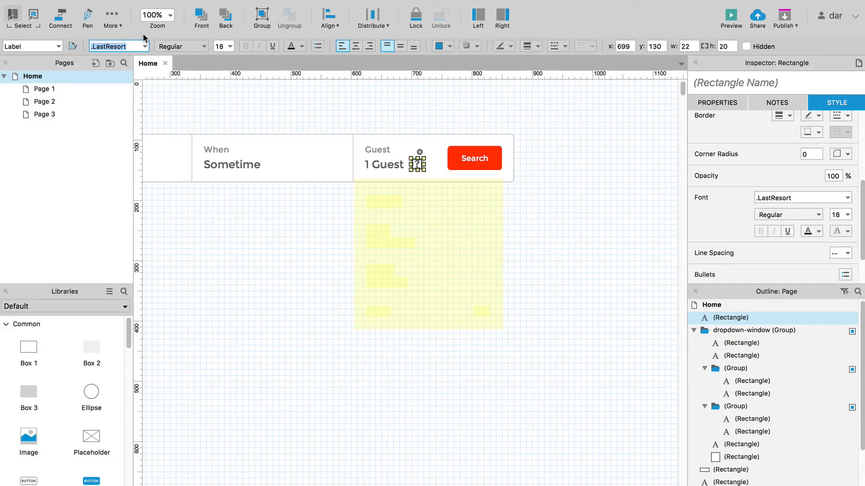
text(themify)
key(Return)
click(402, 94)
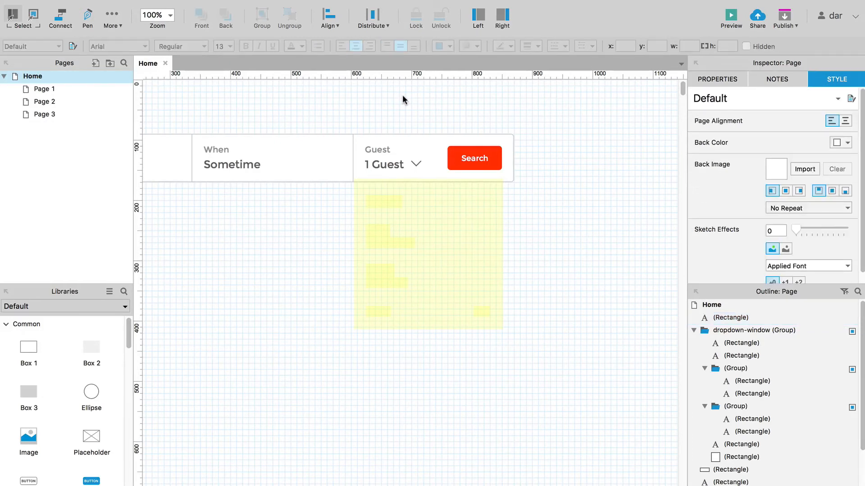
- Nudge the chevron label closer to 1 Guest, to X 695, Y 133
click(417, 163)
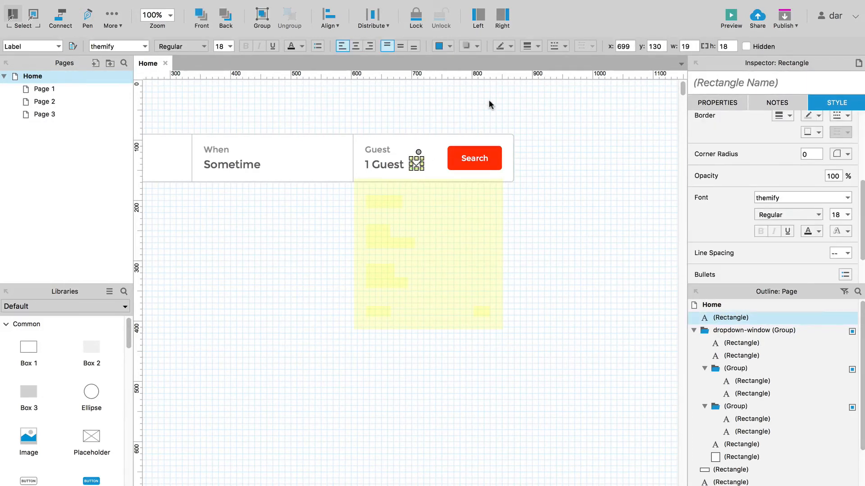
key(Left)
key(Left)
key(Left)
key(Left)
key(Left)
key(Left)
key(Left)
key(Down)
key(Down)
key(Right)
key(Right)
key(Right)
key(Down)
- Try to enlarge the chevron by stretching its box to about 211 by 200, and undo the resize
drag(420, 170, 420, 169)
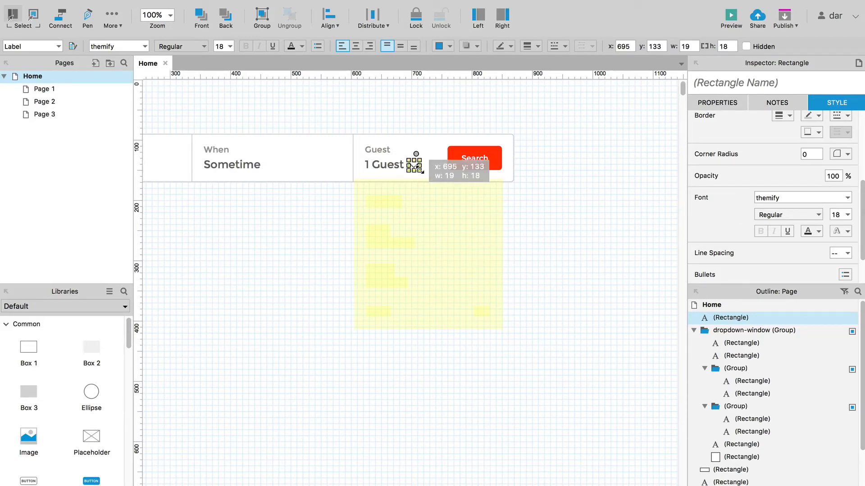
drag(420, 170, 535, 257)
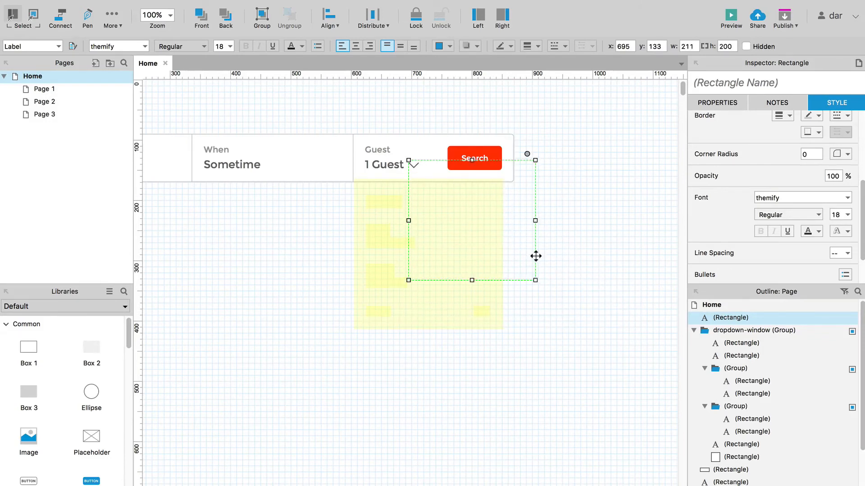
key(super+z)
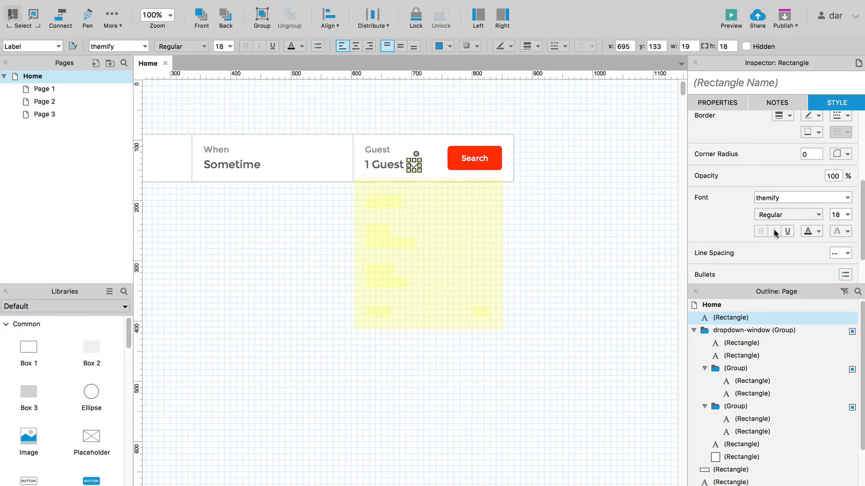
- Set the chevron label's font size to 17
double_click(837, 214)
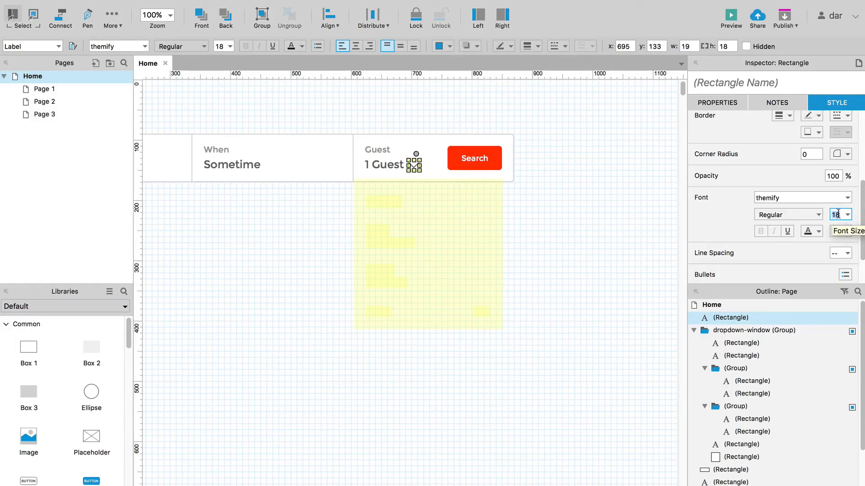
text(17)
key(Return)
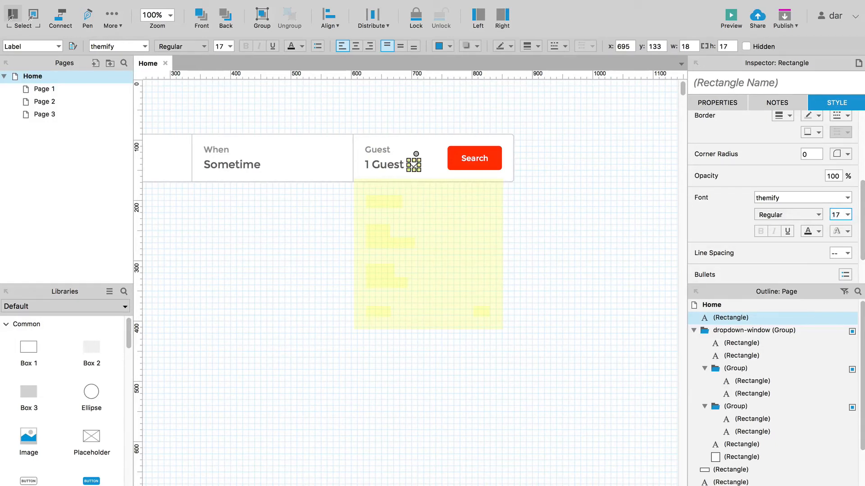
click(599, 221)
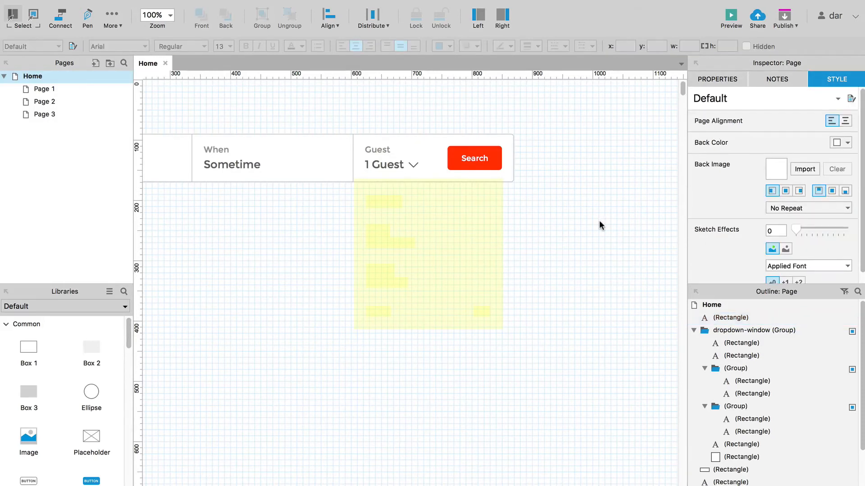
- Name the chevron label "dropdown-arrow"
click(415, 167)
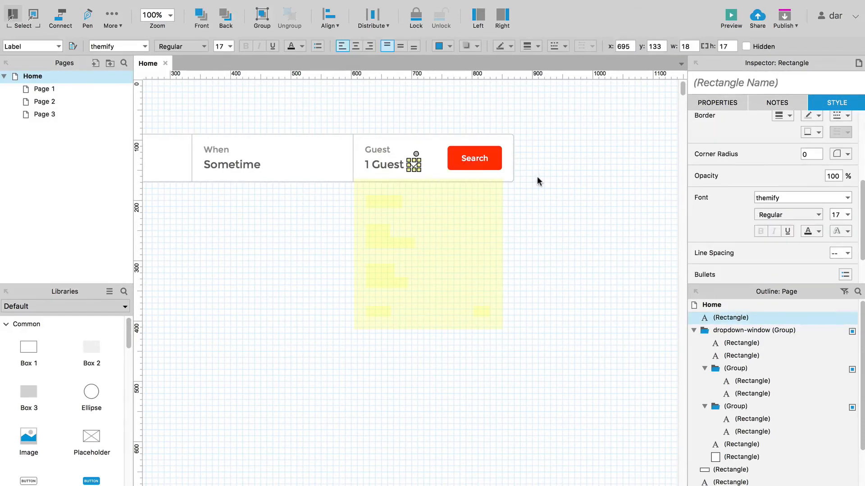
click(697, 83)
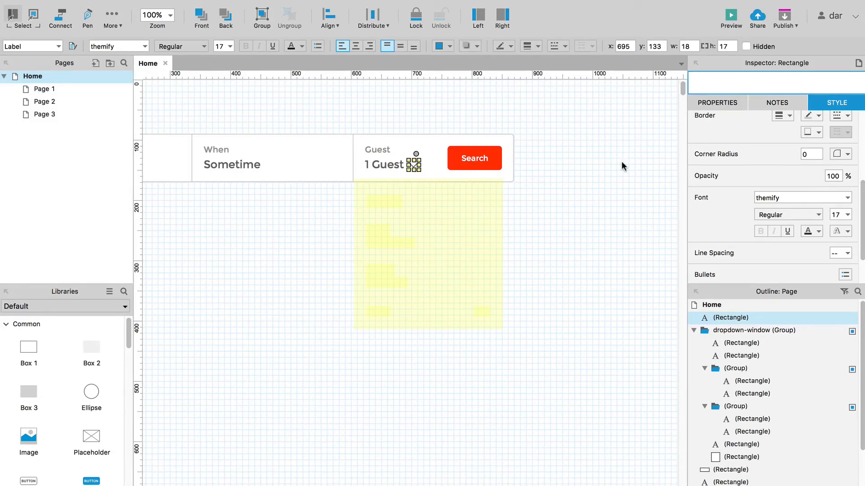
text(arrow)
key(super+Left)
text(dropdown-)
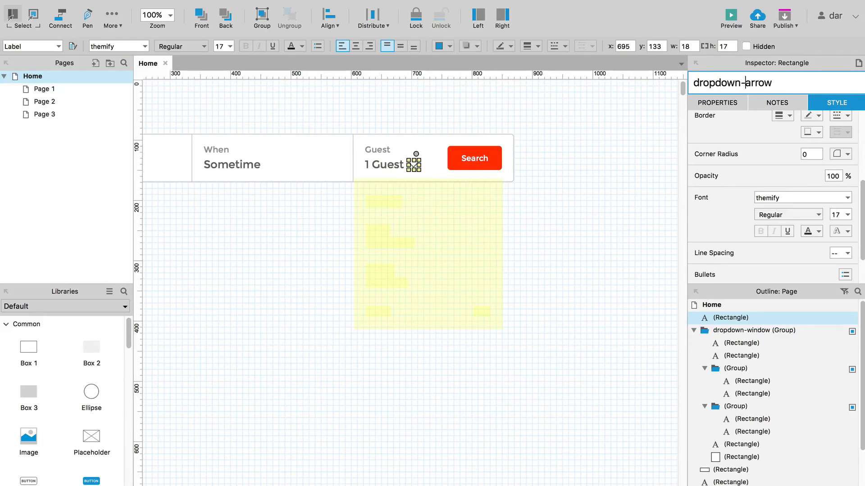
click(527, 320)
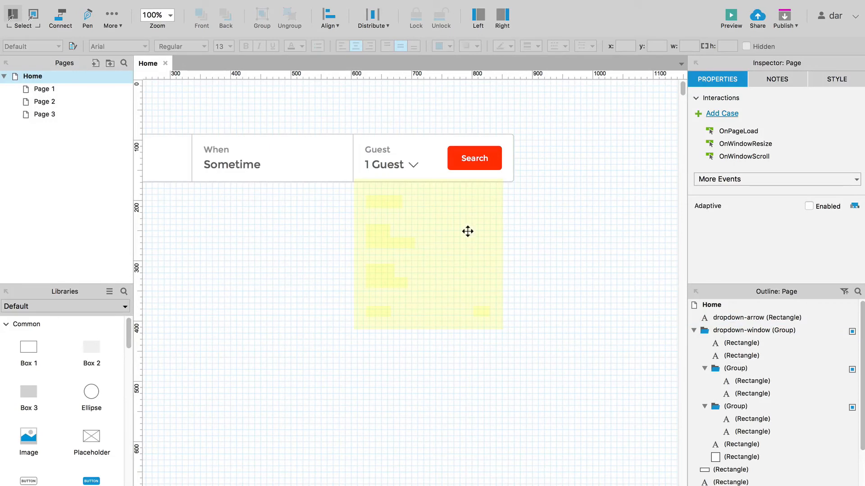
- Start an OnClick case for dropdown-arrow, opening the Condition Builder and dismissing it without adding a condition
click(414, 164)
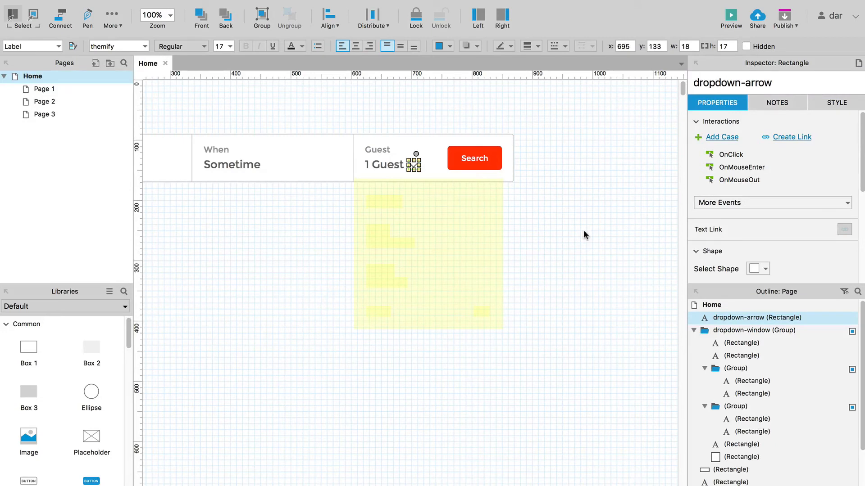
double_click(730, 154)
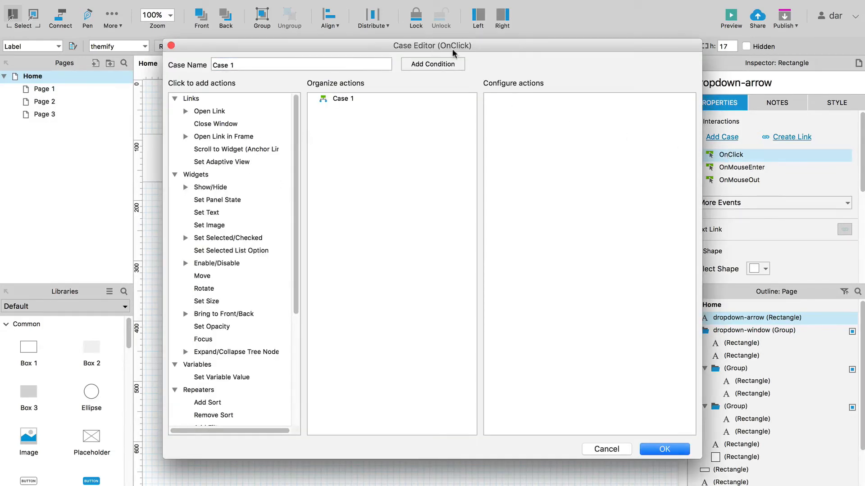
click(450, 66)
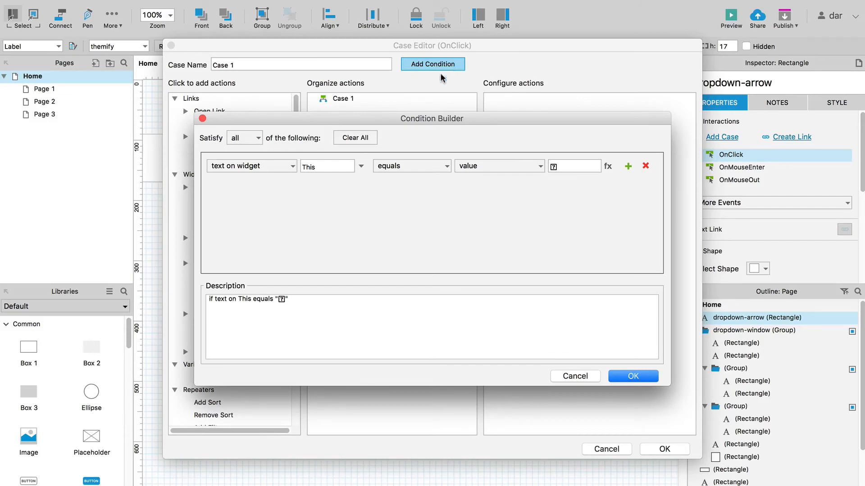
click(566, 377)
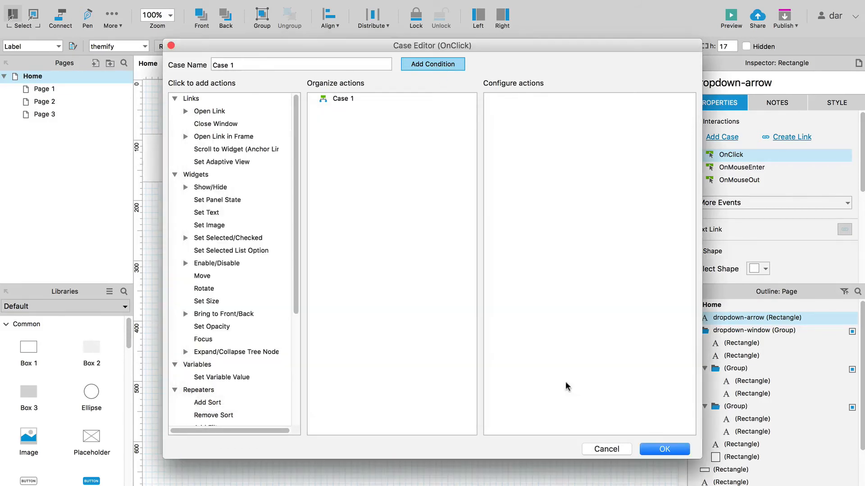
- Create a global variable named dropDown, and remove the Set Variable action from Case 1
click(224, 378)
click(684, 102)
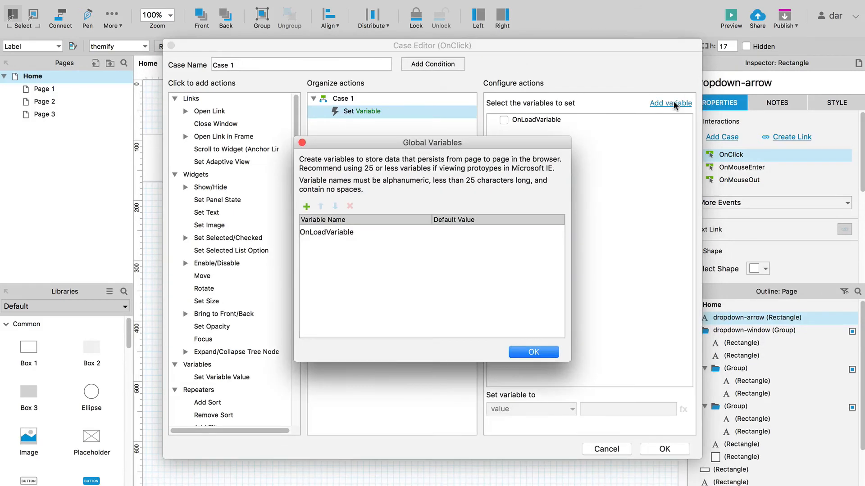
click(301, 206)
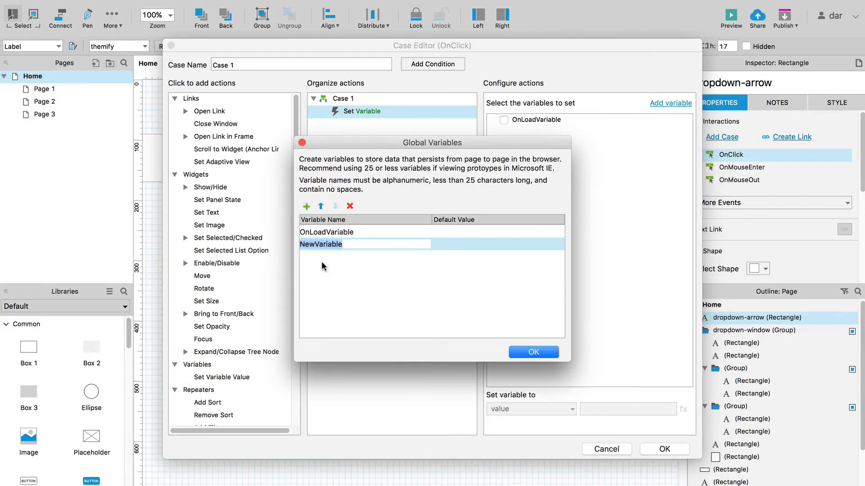
text(dr)
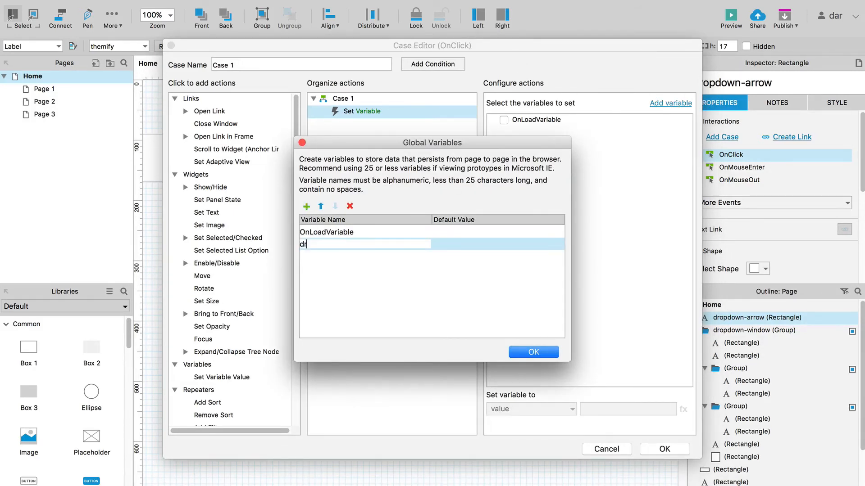
text(ropDown)
click(306, 244)
key(BackSpace)
key(Return)
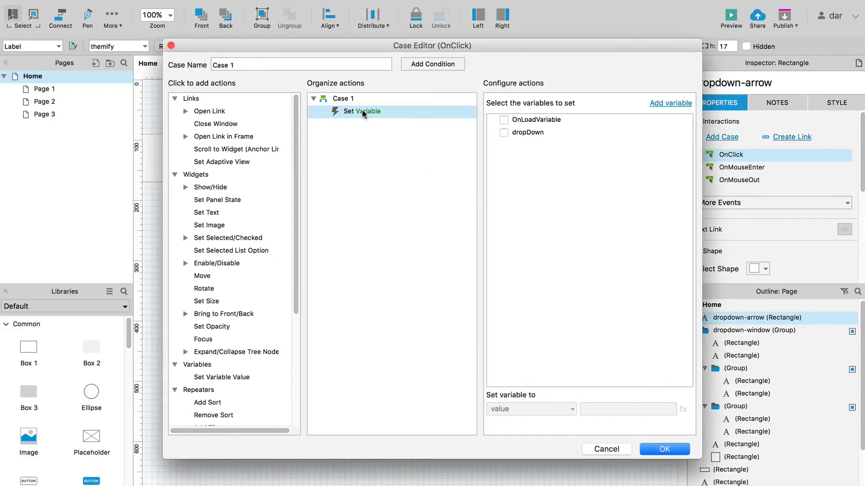
key(Delete)
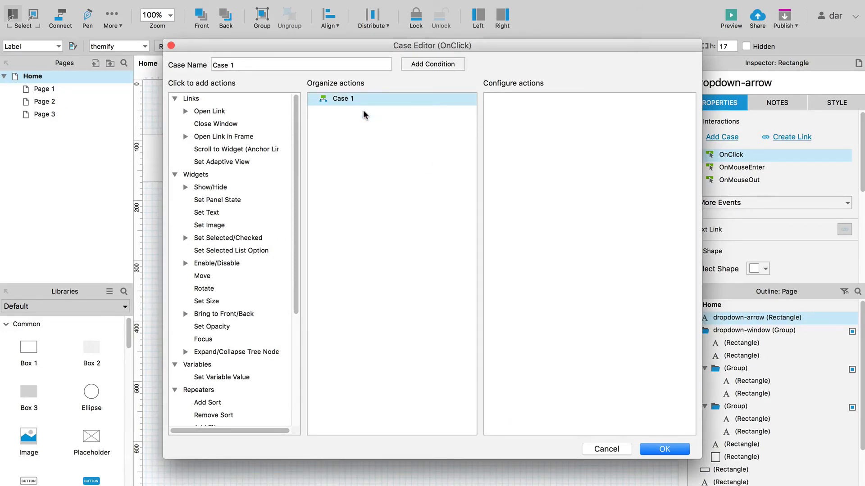
- Start a condition for Case 1 that tests the value of the variable dropDown
click(417, 62)
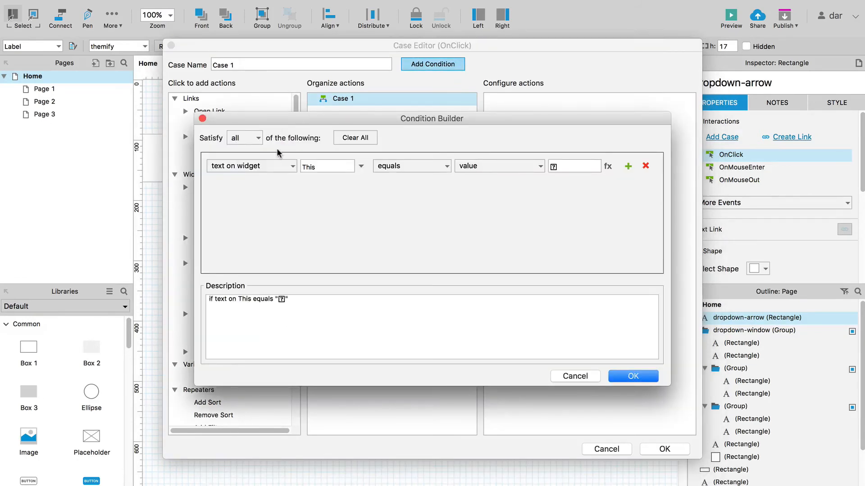
click(278, 167)
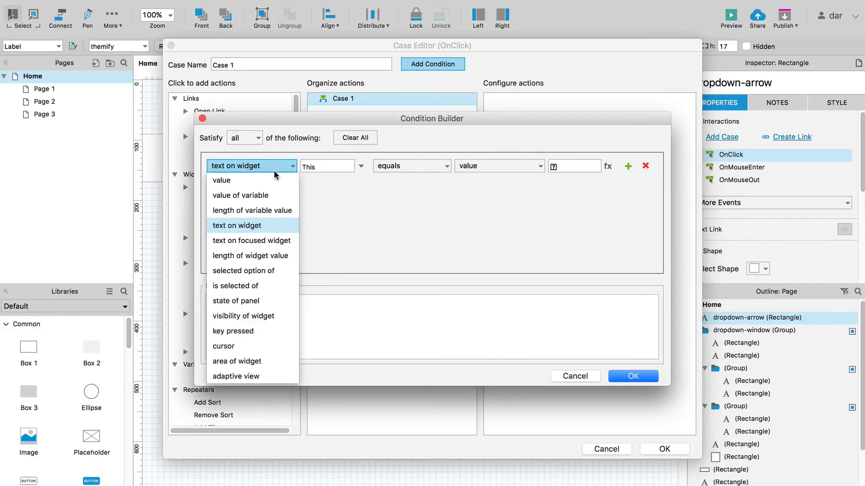
click(222, 180)
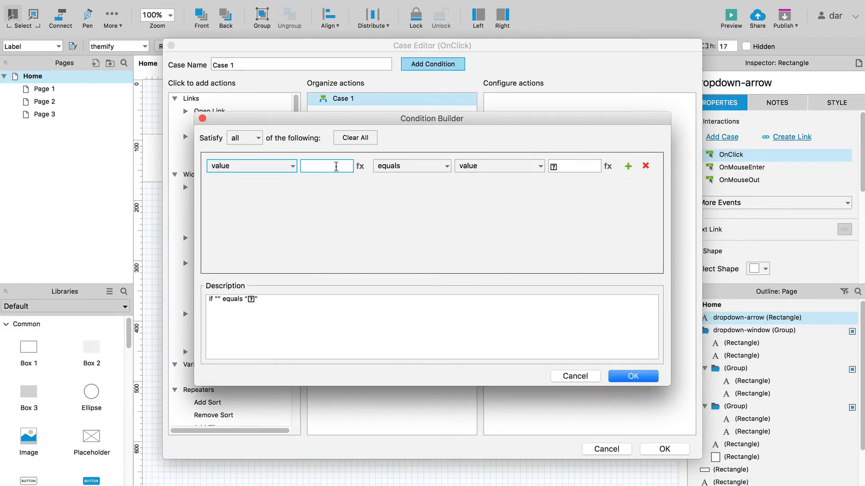
click(284, 166)
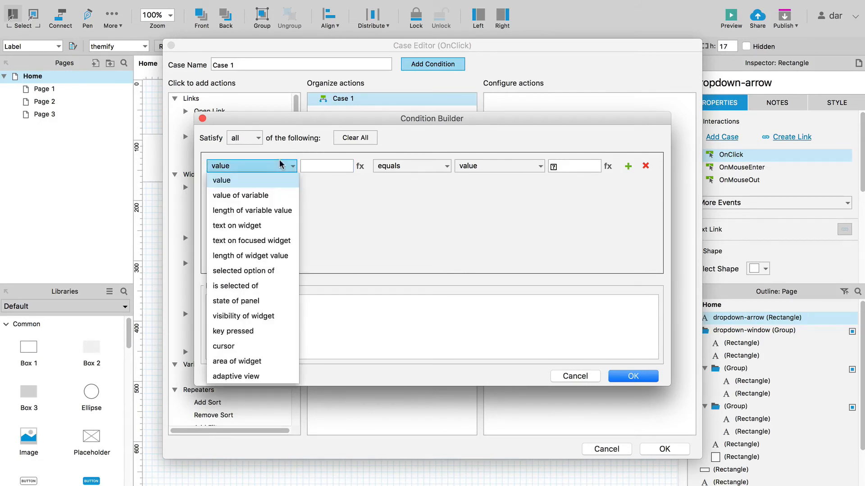
click(269, 194)
click(356, 167)
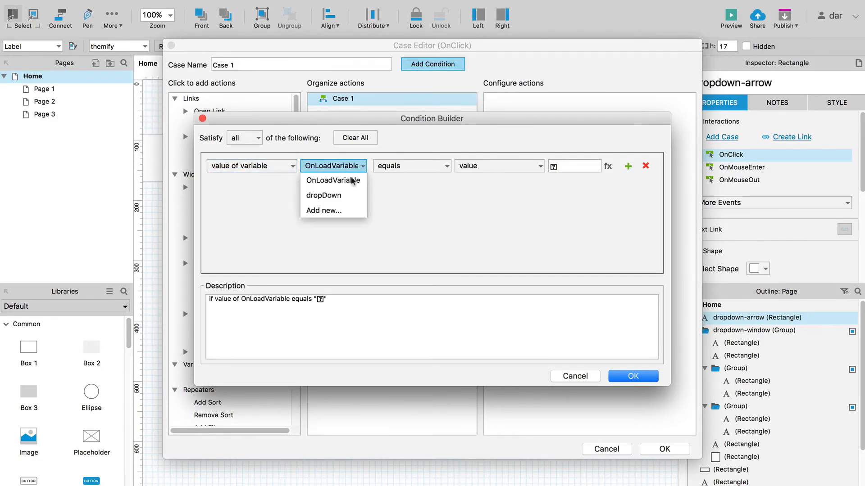
click(328, 195)
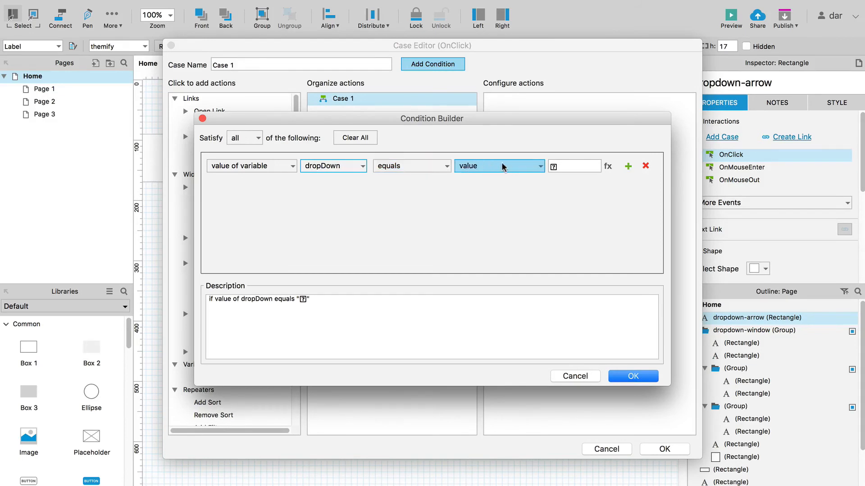
- Make the condition require that dropDown equals the value 1, and accept it
click(526, 166)
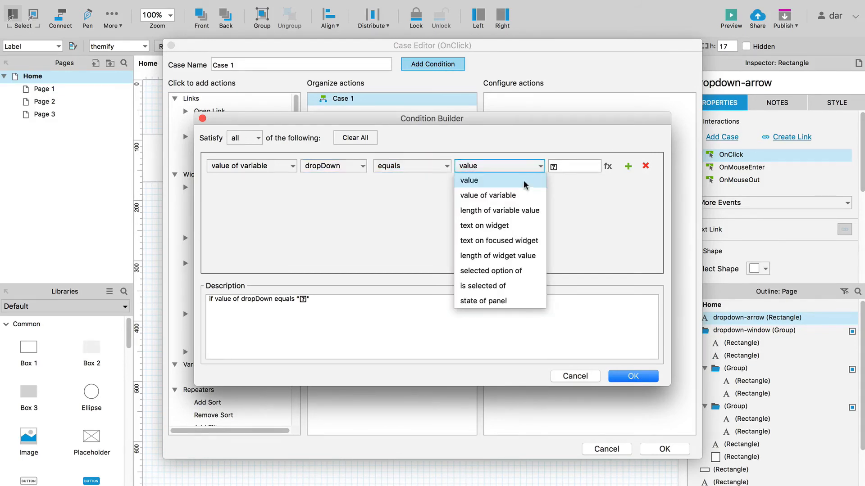
click(525, 180)
click(569, 167)
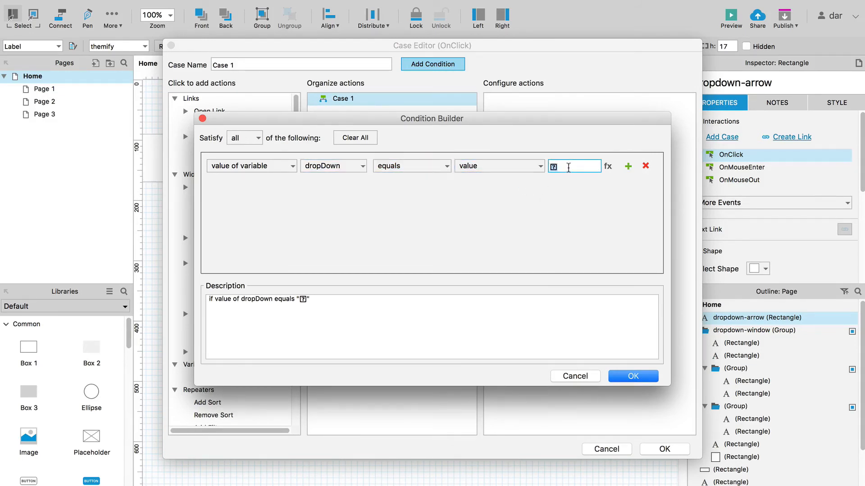
text(0)
key(BackSpace)
text(1)
click(638, 373)
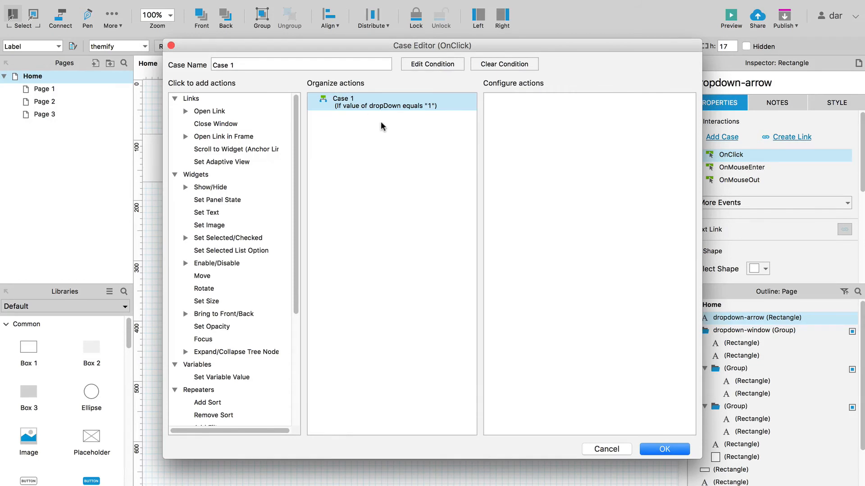
- Add an action to Case 1 that shows the dropdown-window group with a slide down animation
click(212, 188)
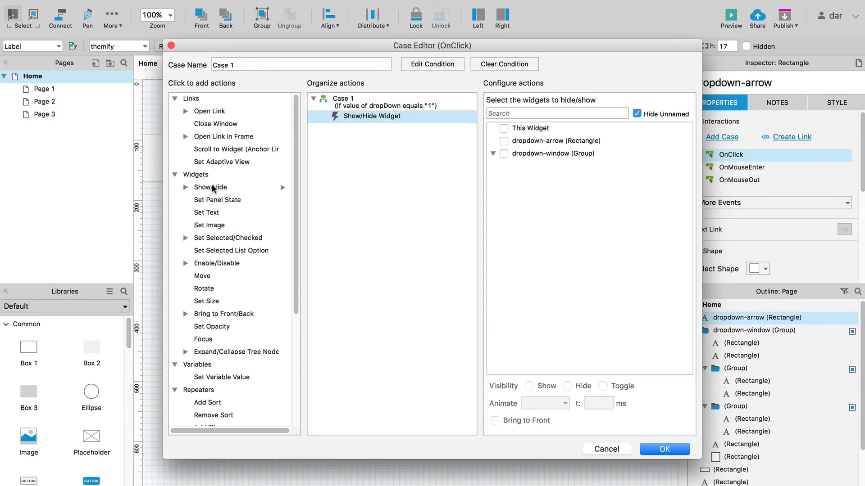
click(504, 154)
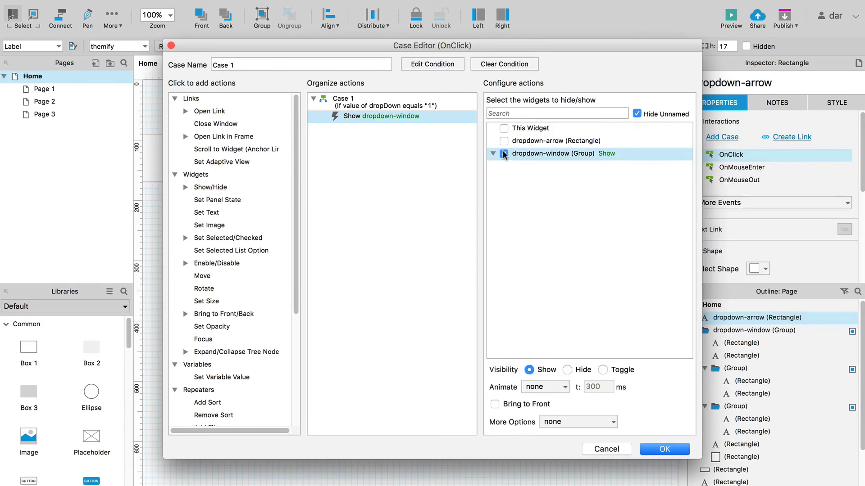
click(555, 388)
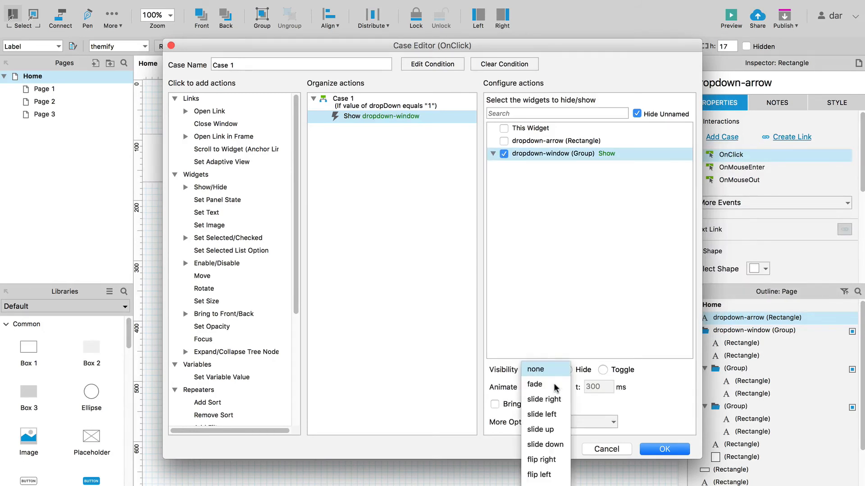
click(556, 444)
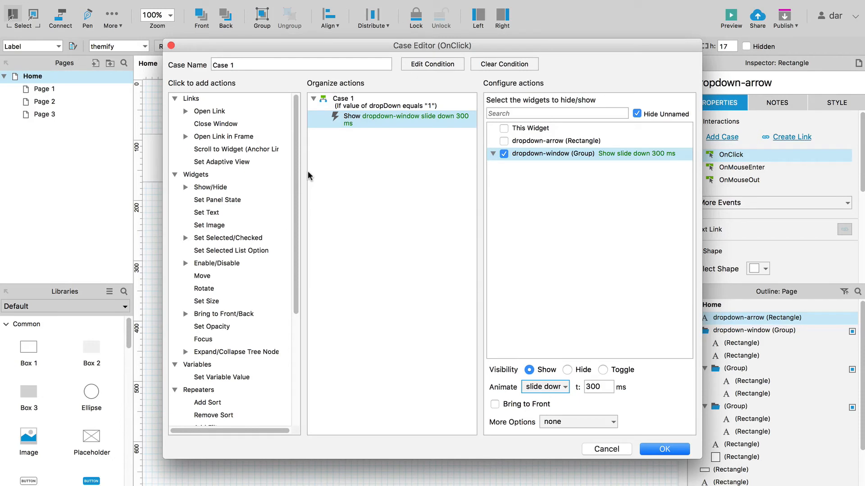
- Add a Rotate action to Case 1 that turns dropdown-arrow by 180 degrees
click(208, 290)
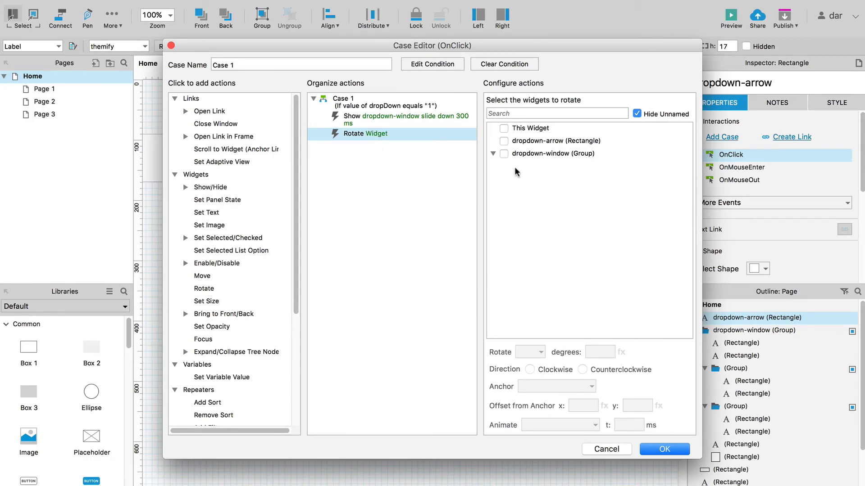
click(503, 141)
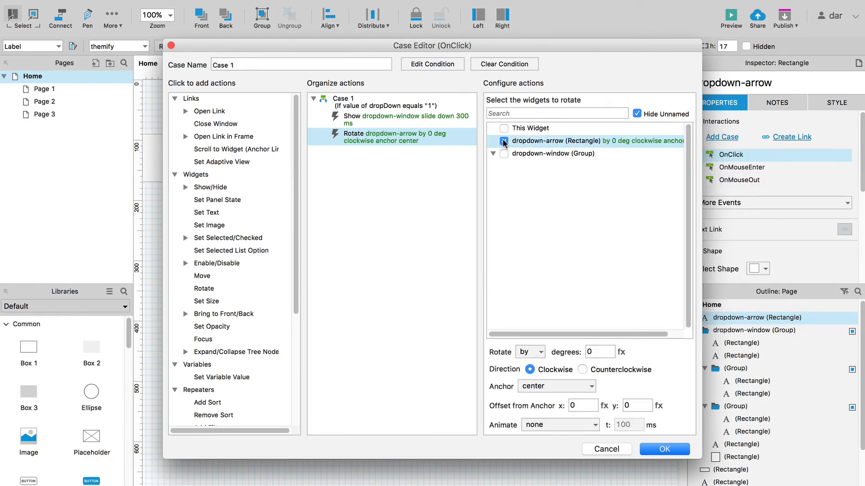
click(594, 354)
double_click(595, 355)
text(180)
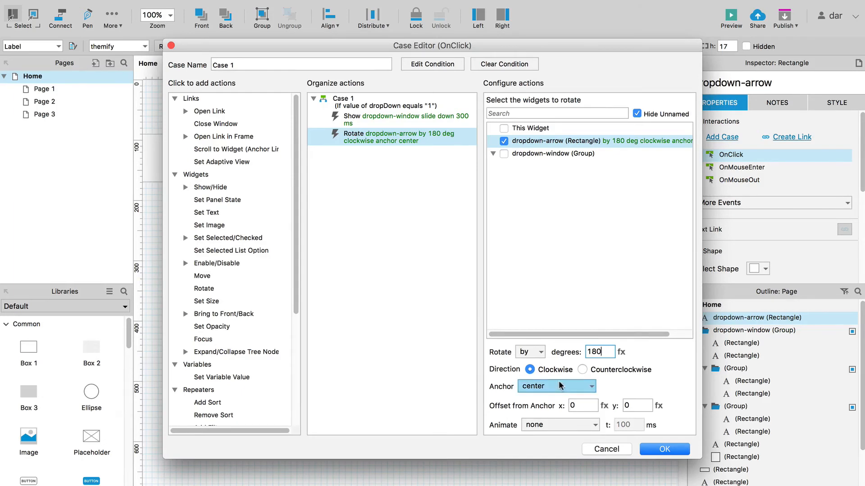
- Give the dropdown-arrow rotation a linear animation, and save Case 1
click(601, 388)
click(567, 425)
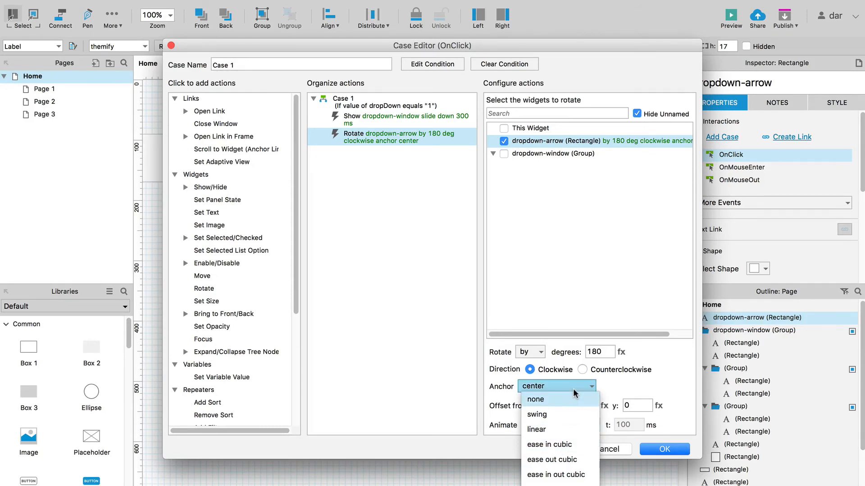
click(558, 429)
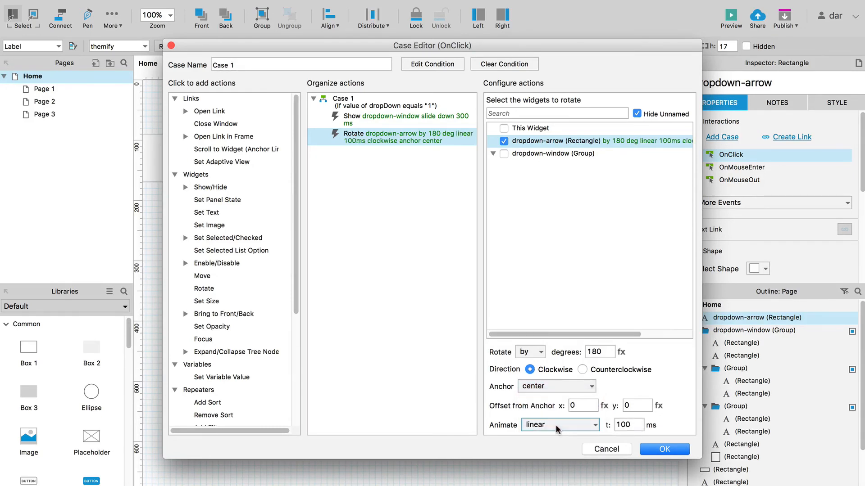
double_click(637, 424)
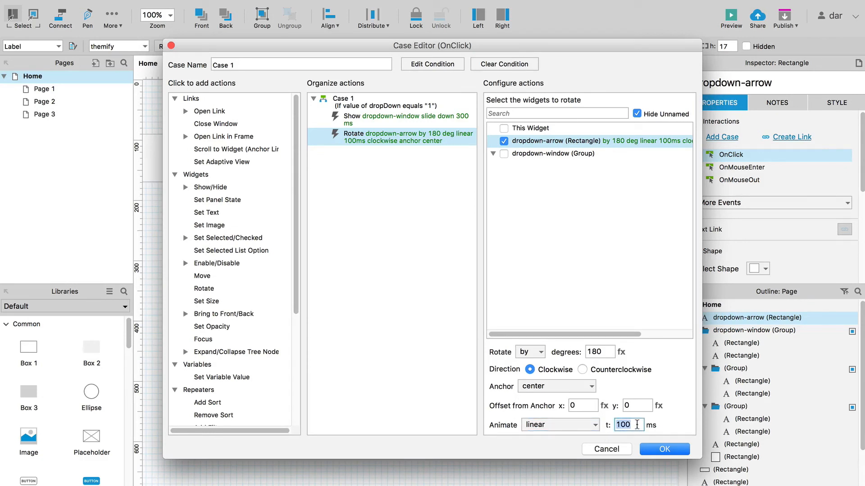
click(671, 421)
click(660, 452)
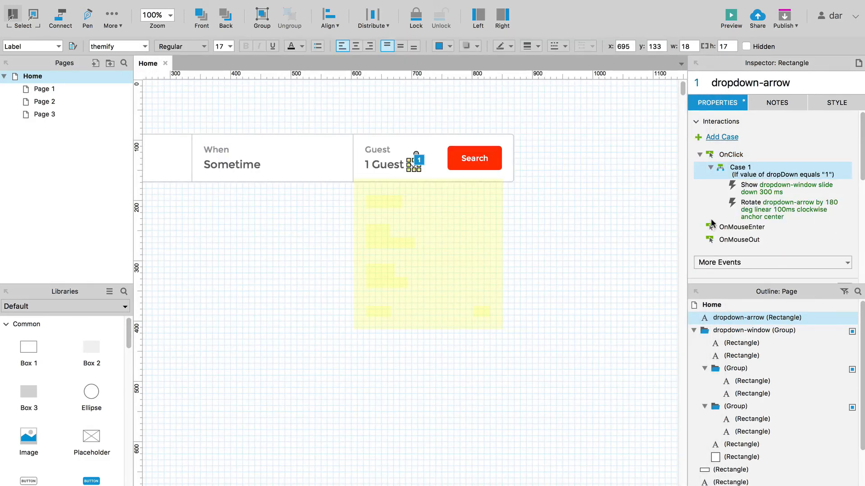
- Add a second OnClick case to dropdown-arrow that hides the dropdown-window group with a slide down animation
click(726, 137)
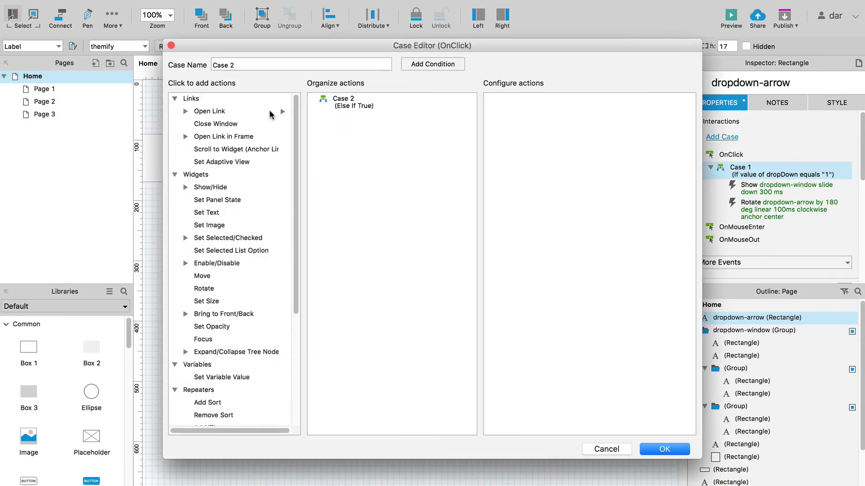
click(213, 188)
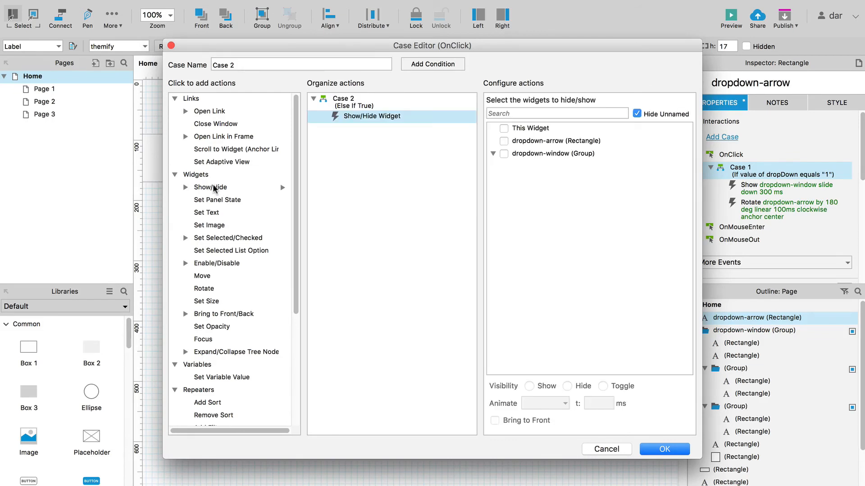
click(503, 154)
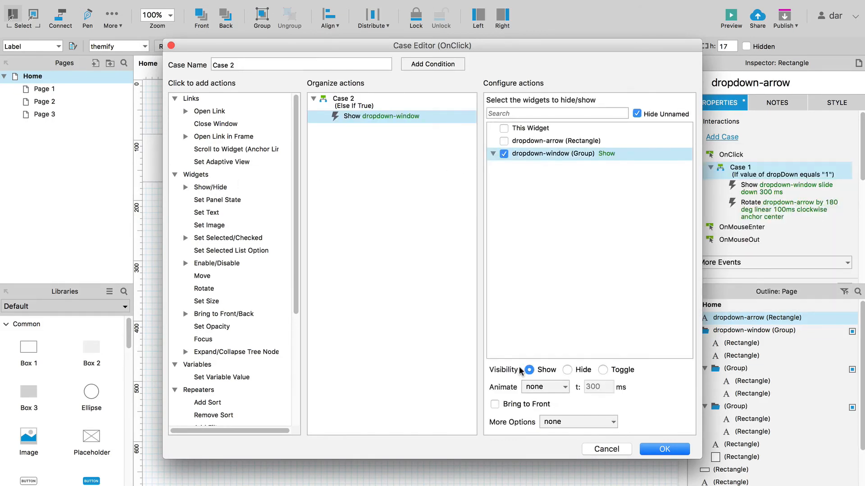
click(567, 370)
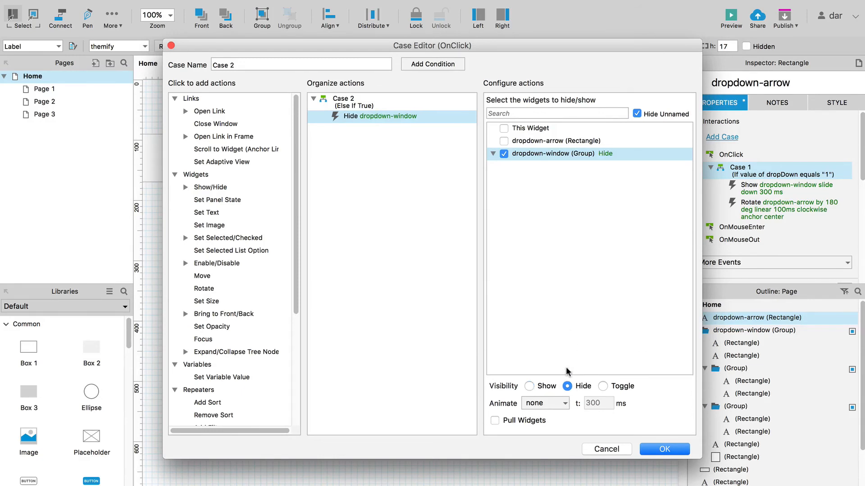
click(557, 402)
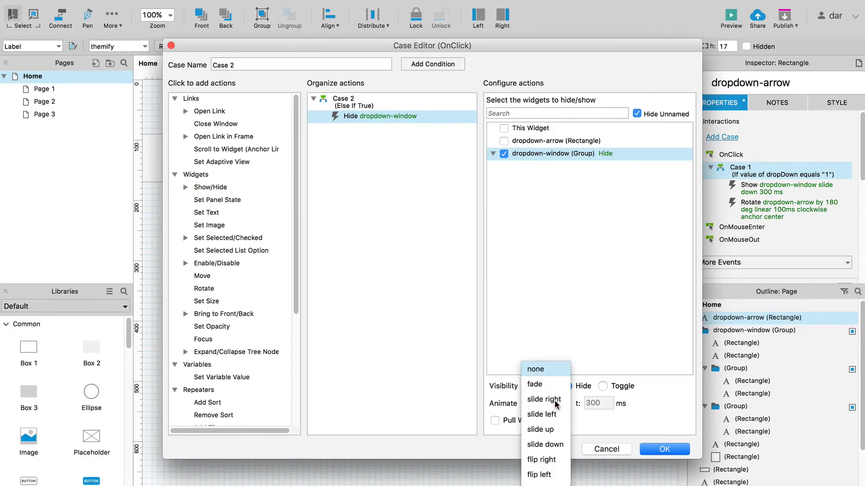
click(556, 445)
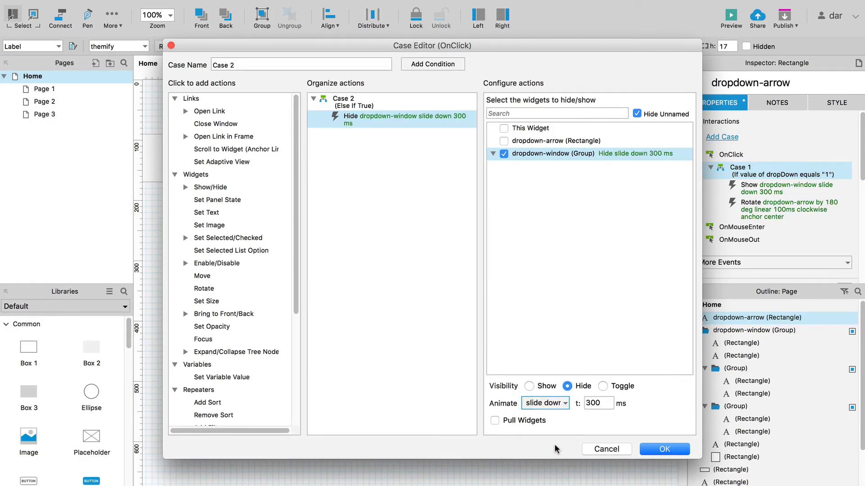
click(609, 401)
- Add a Rotate action to Case 2 that turns dropdown-arrow by 180 degrees
click(205, 289)
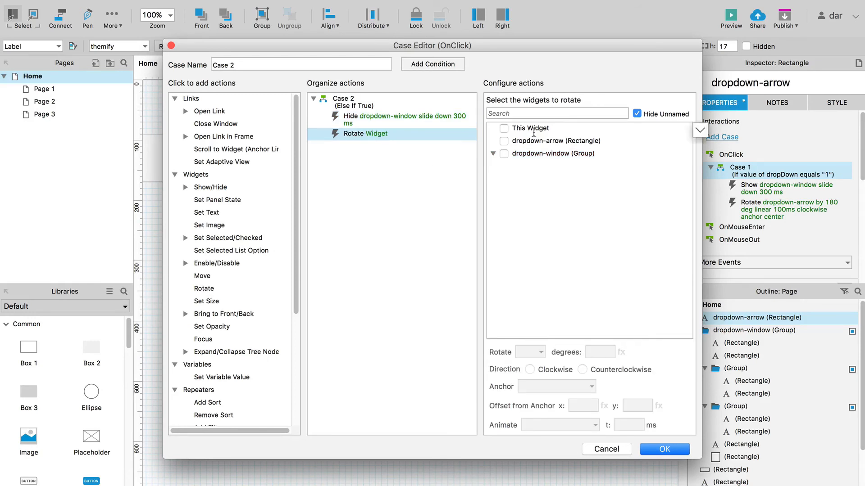
click(505, 143)
click(504, 141)
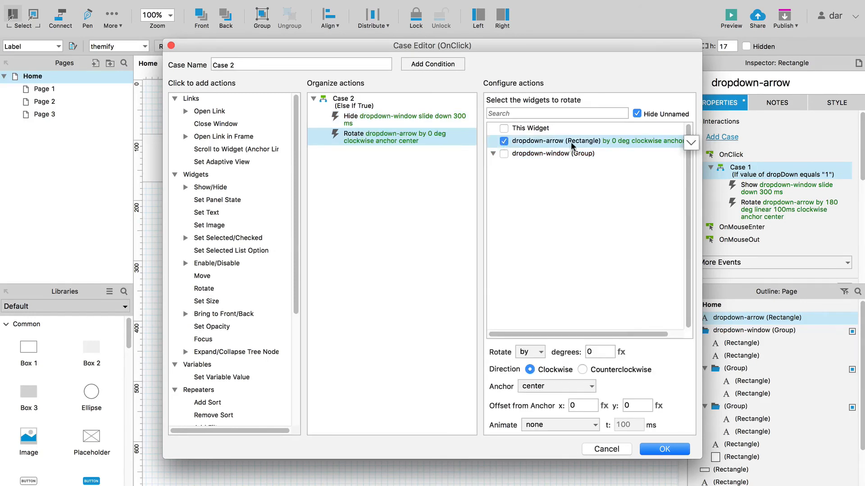
click(591, 383)
click(599, 352)
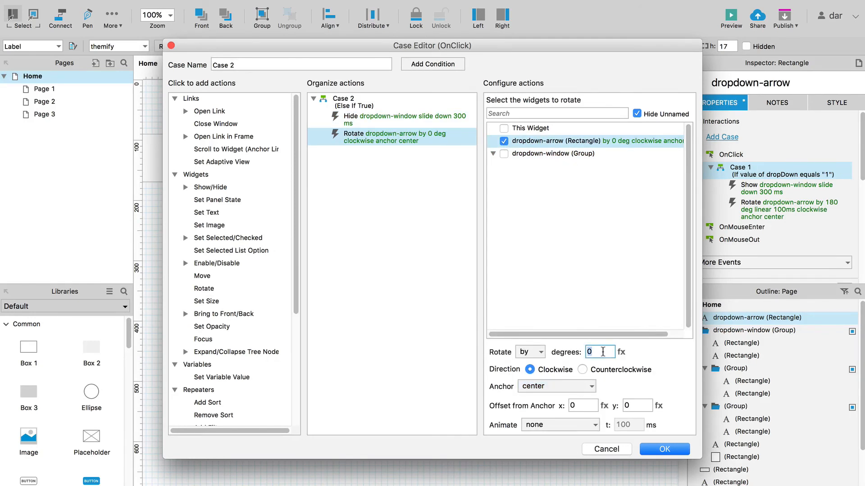
text(180)
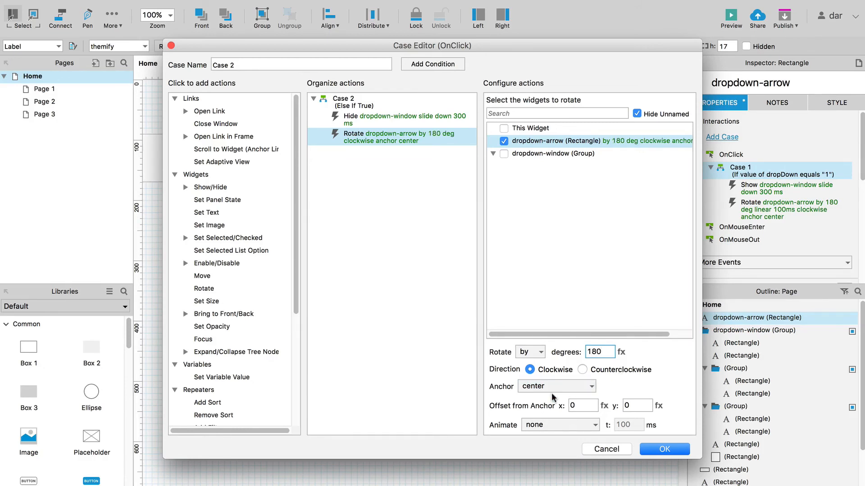
- Give Case 2's arrow rotation a linear animation, add an action setting the dropDown variable to 0, and save the case
click(555, 424)
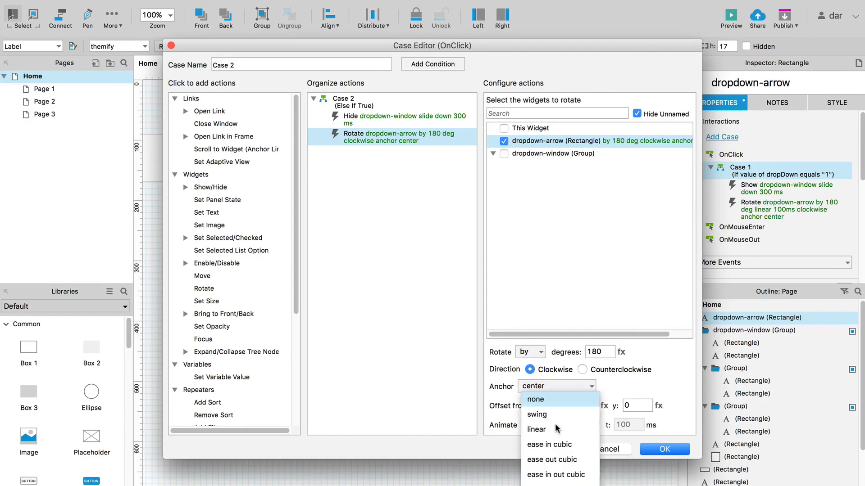
click(554, 430)
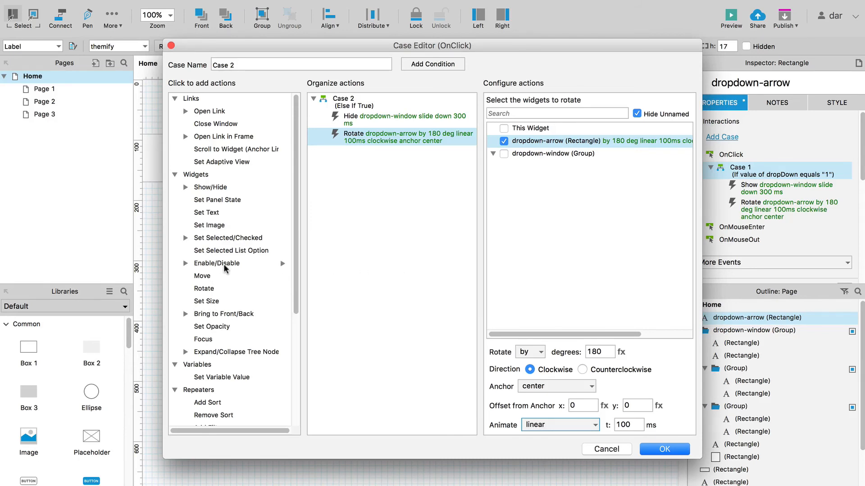
click(217, 378)
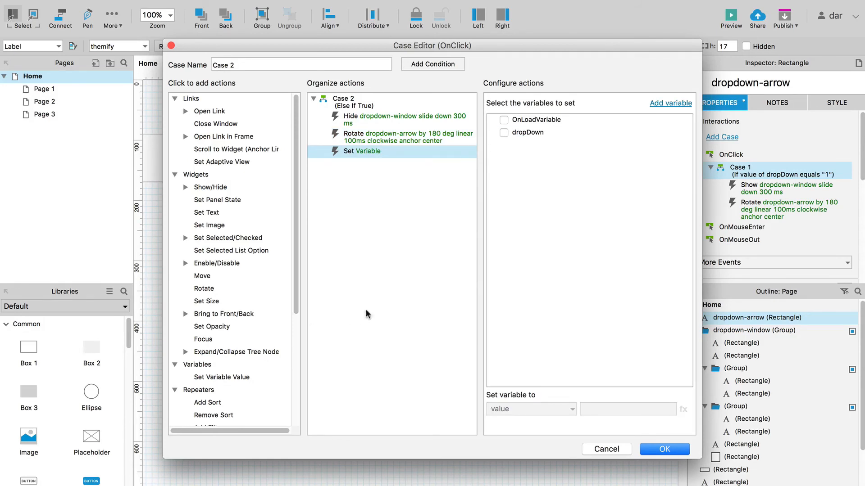
click(504, 133)
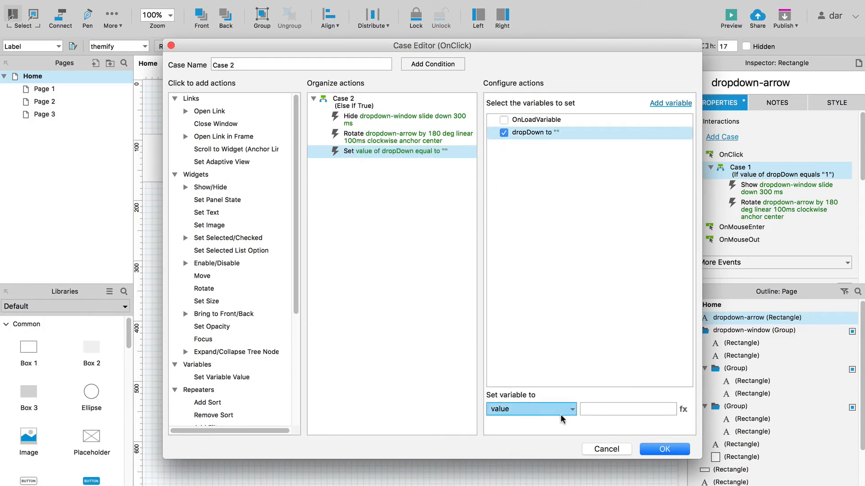
click(585, 410)
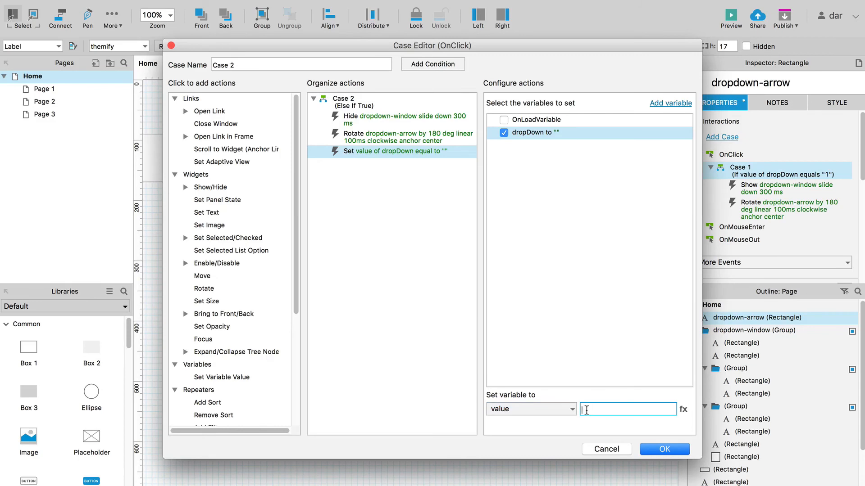
text(0)
click(658, 265)
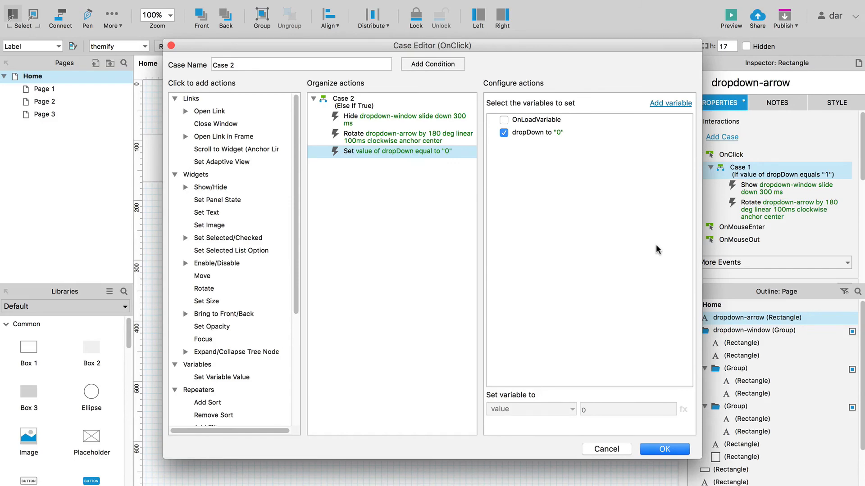
click(672, 448)
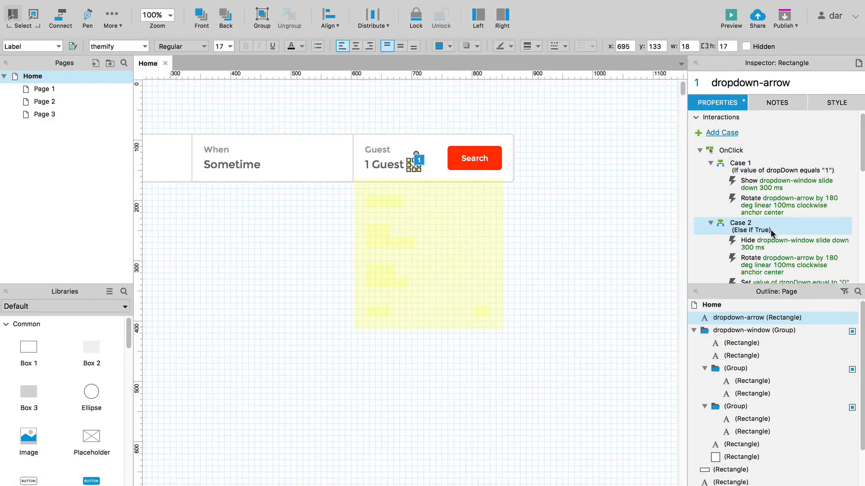
- Widen the inspector, then add an action to dropdown-arrow's Case 1 that sets the dropDown variable to 0, and save the case
scroll(768, 229, down, 2)
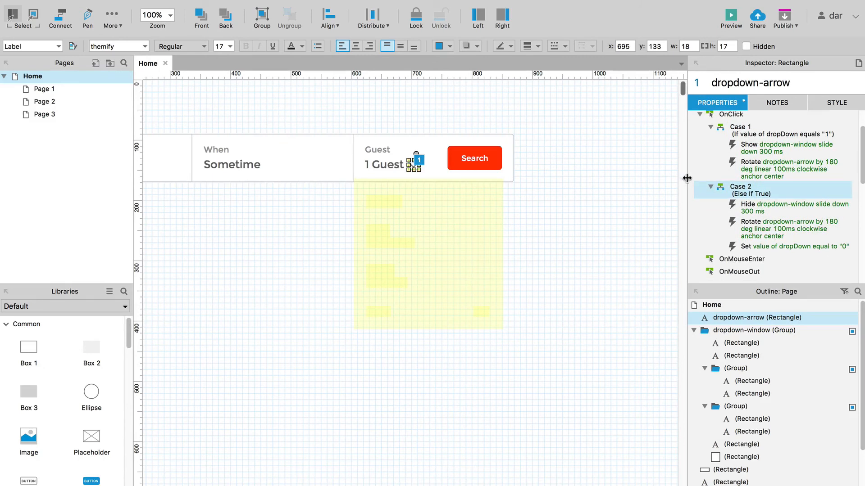
drag(649, 178, 636, 176)
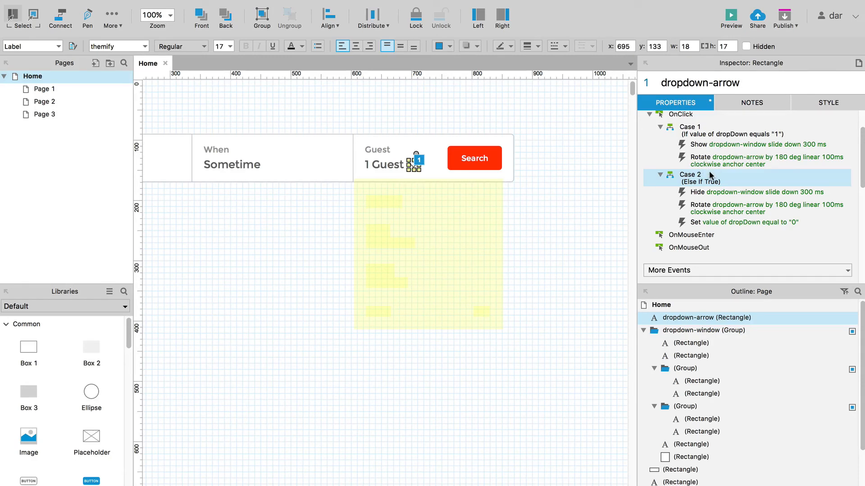
double_click(705, 135)
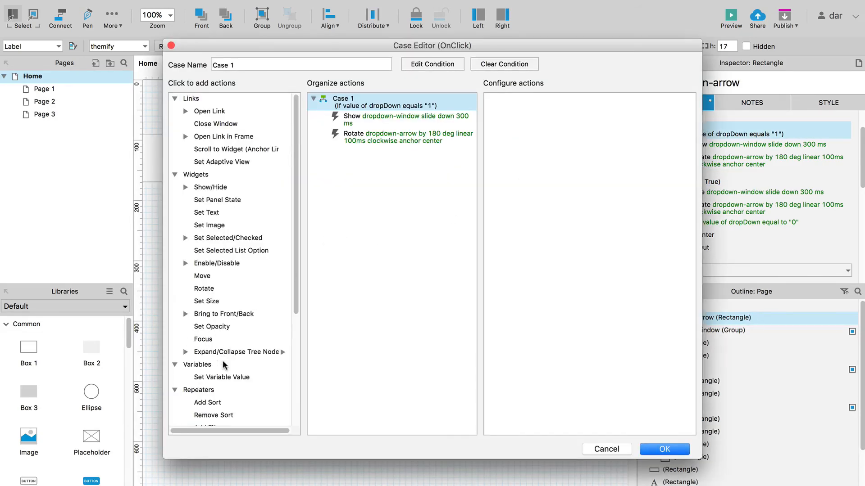
click(223, 377)
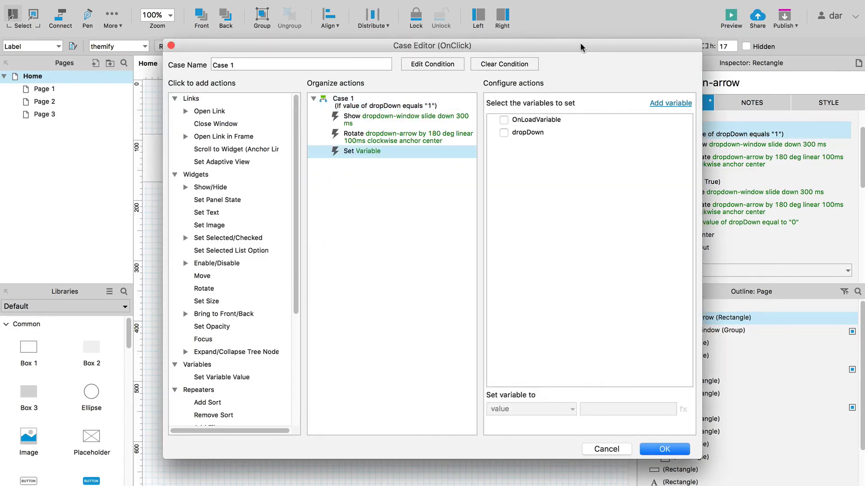
drag(580, 44, 509, 51)
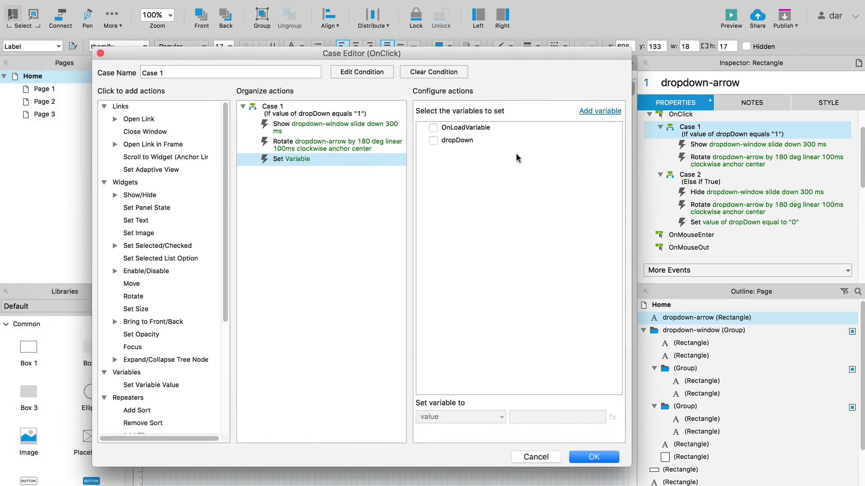
click(432, 141)
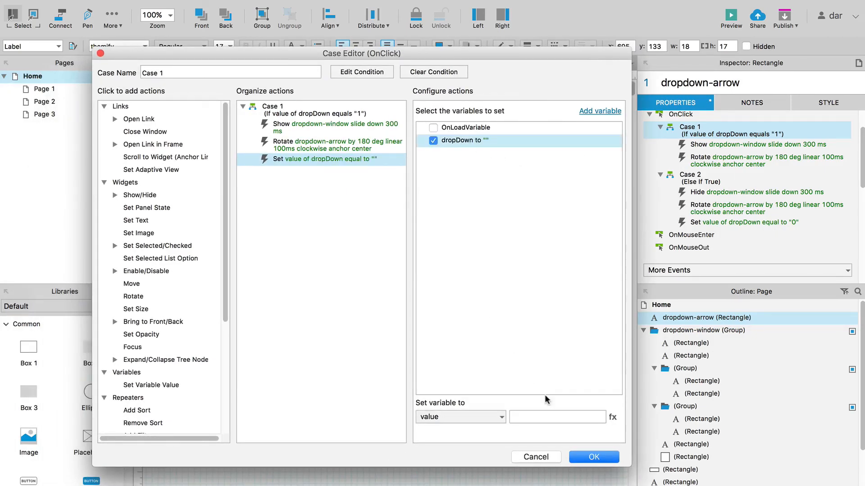
click(544, 416)
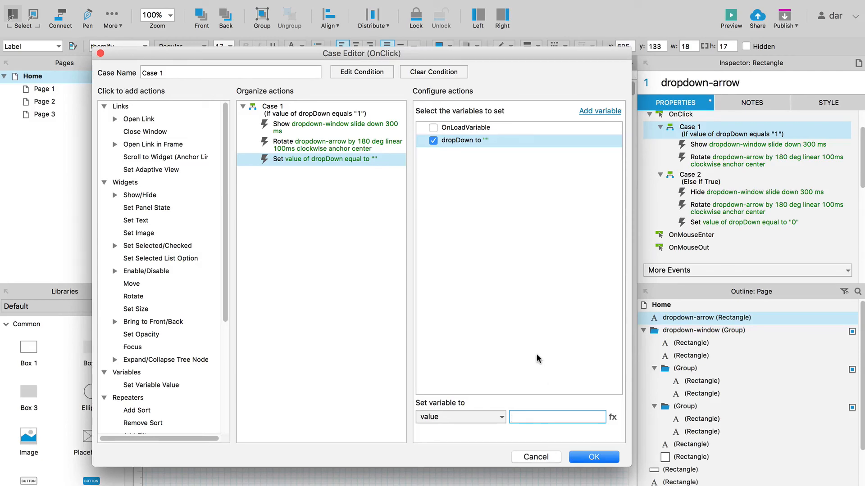
drag(454, 57, 446, 2)
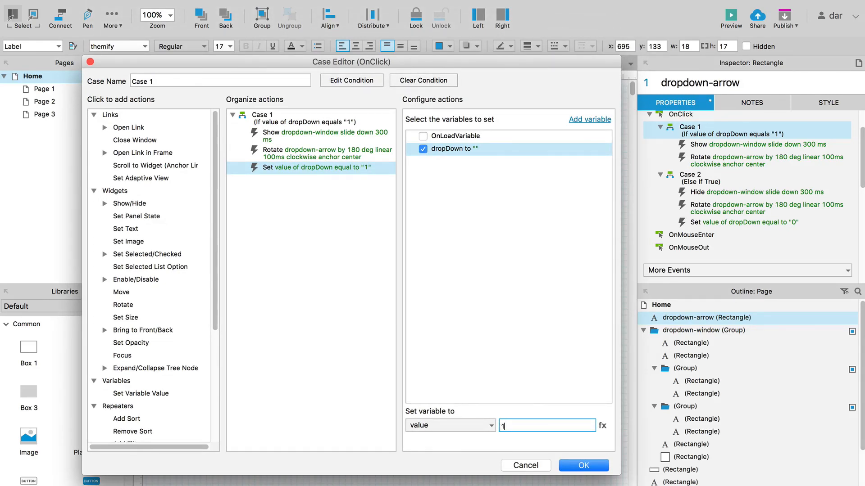
key(BackSpace)
text(0)
click(584, 466)
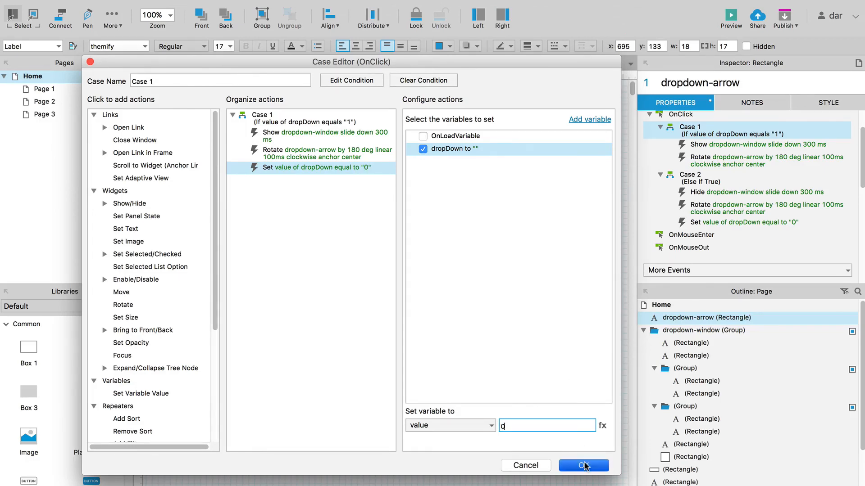
- Change the variable action in Case 2 so it sets dropDown to 1, and save the case
click(744, 234)
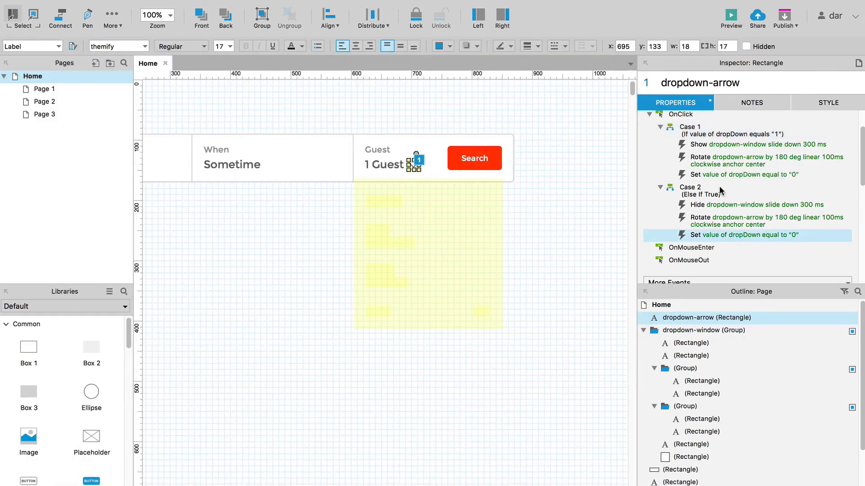
double_click(755, 233)
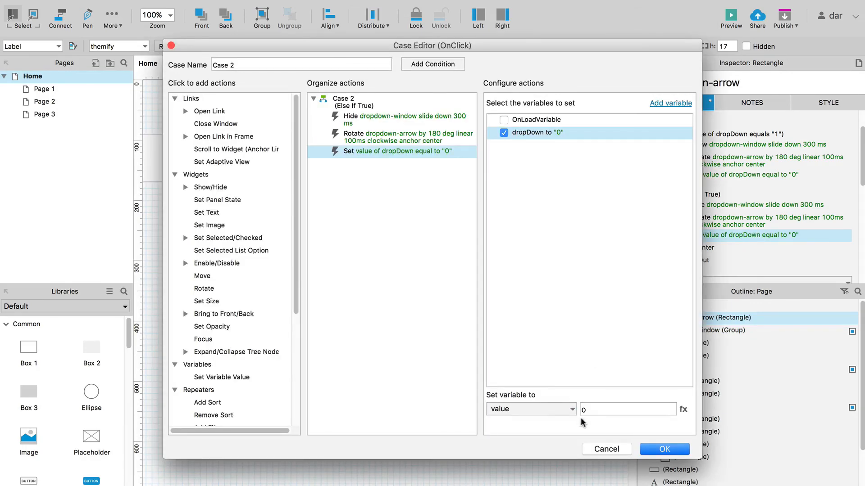
click(599, 409)
text(1)
click(657, 452)
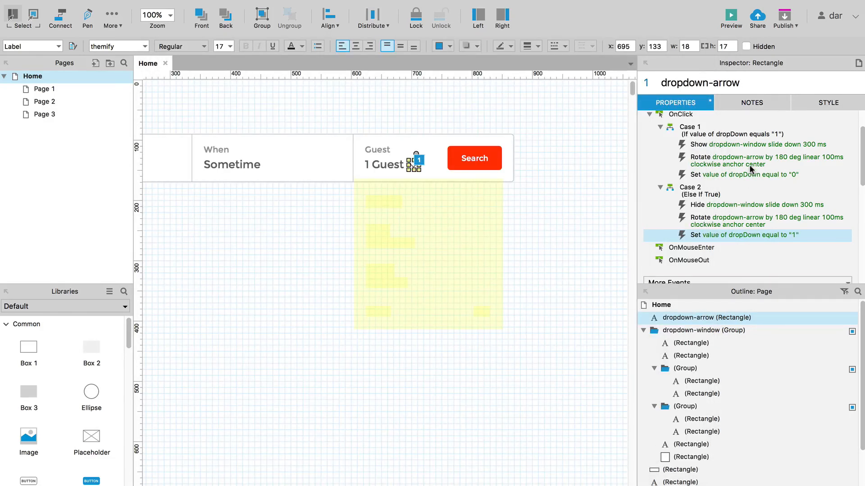
- Preview the prototype in the browser and test opening and closing the guest dropdown repeatedly with its arrow
click(557, 213)
key(super+period)
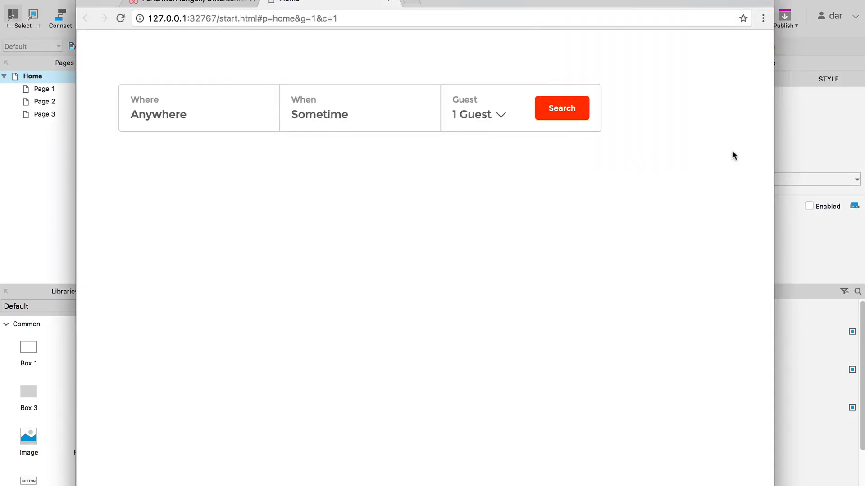
drag(773, 164, 656, 166)
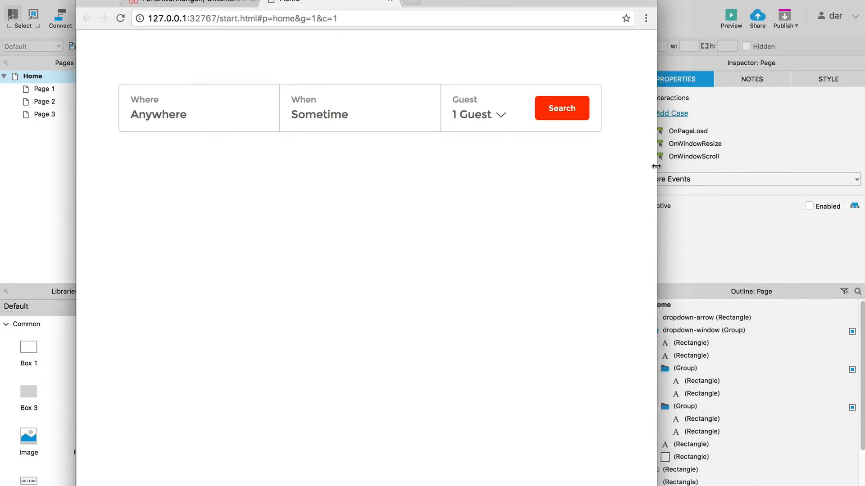
click(502, 116)
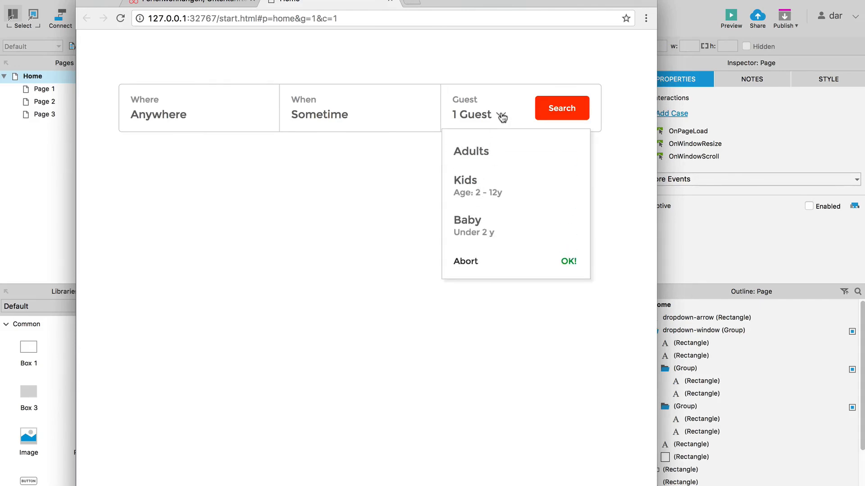
click(502, 116)
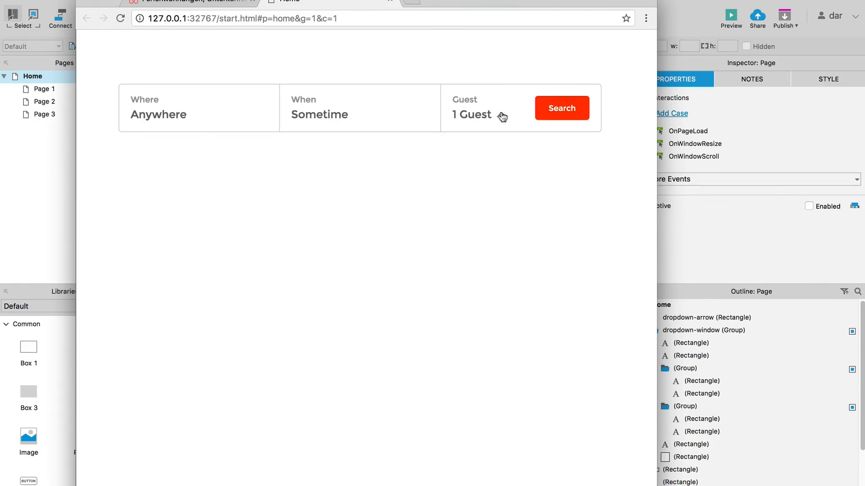
click(502, 117)
click(502, 117)
click(502, 117)
click(502, 117)
click(502, 117)
click(502, 117)
click(503, 117)
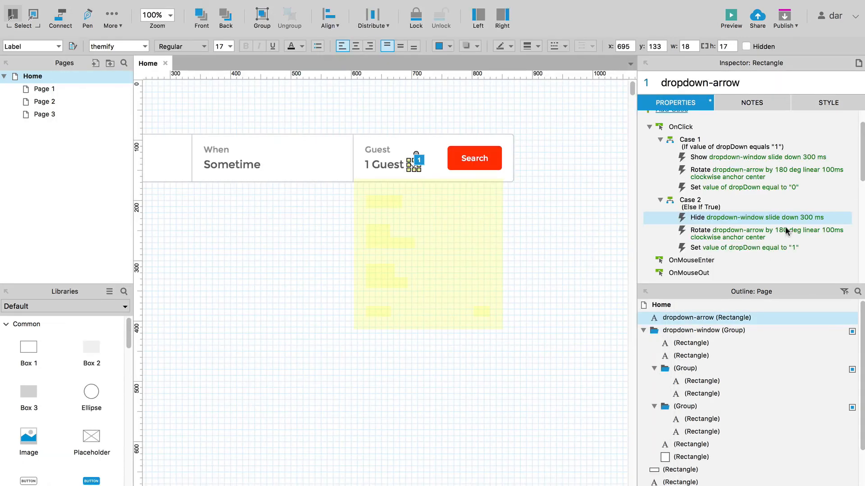
- Change the animation of Case 2's Hide action on dropdown-window to slide up, and save the case
double_click(749, 220)
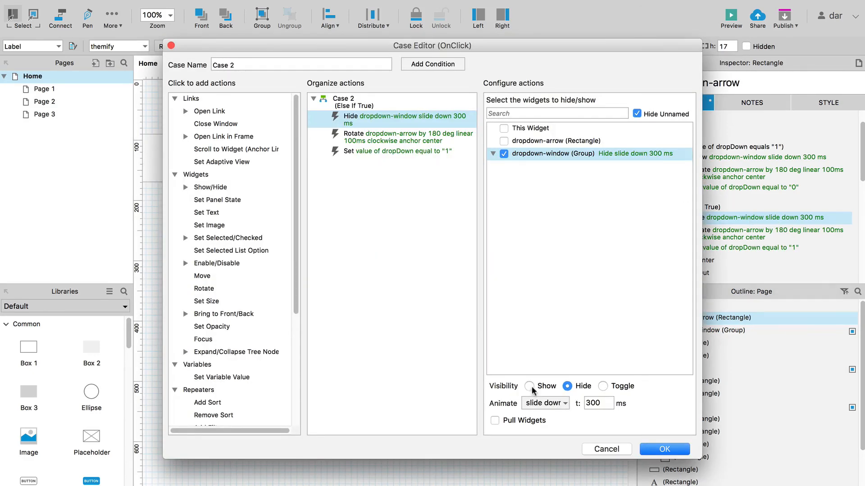
click(553, 406)
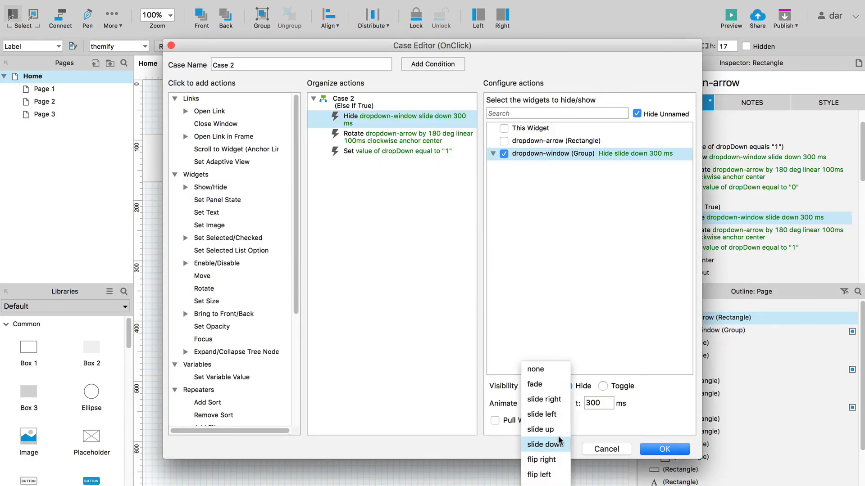
click(557, 429)
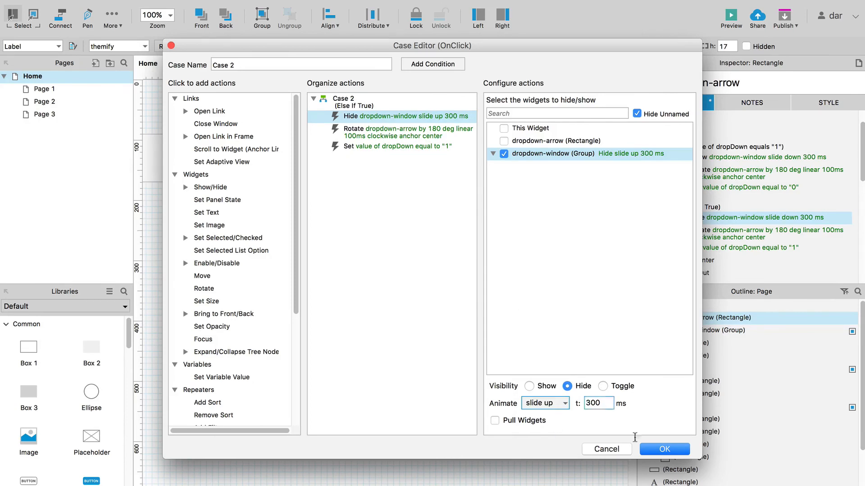
click(672, 453)
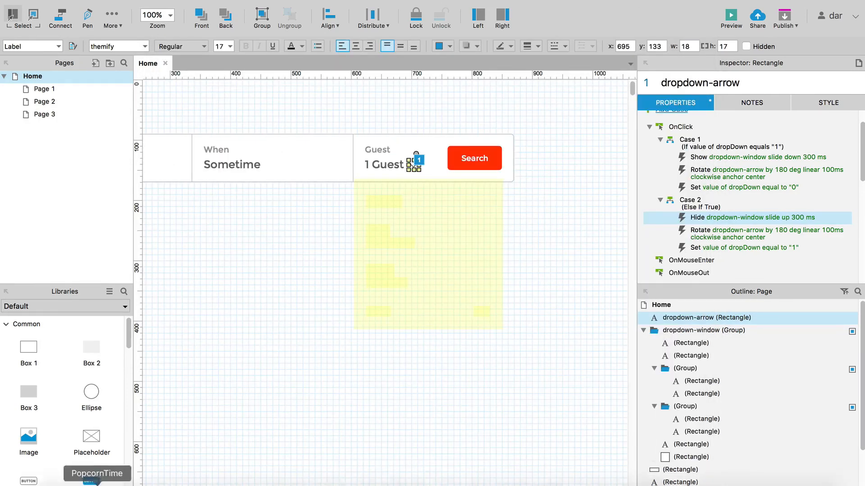
- Switch to the browser, reload the prototype preview, and test the guest dropdown's slide up animation by toggling its arrow repeatedly
click(148, 481)
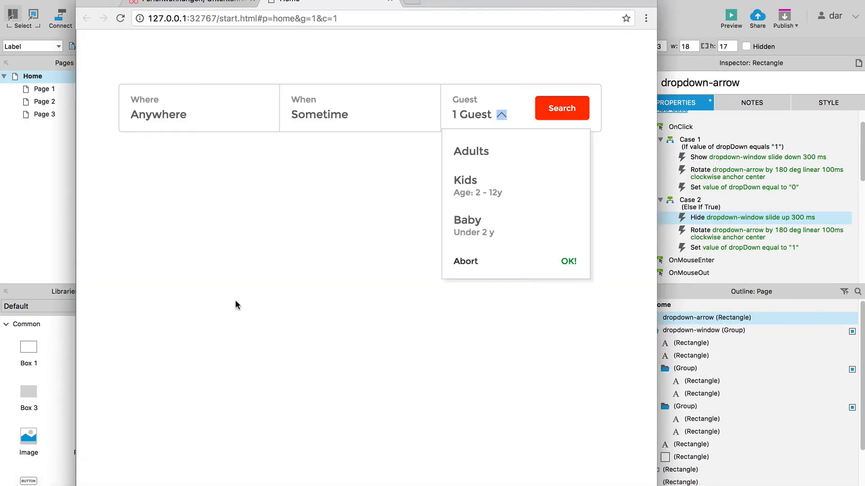
key(super+r)
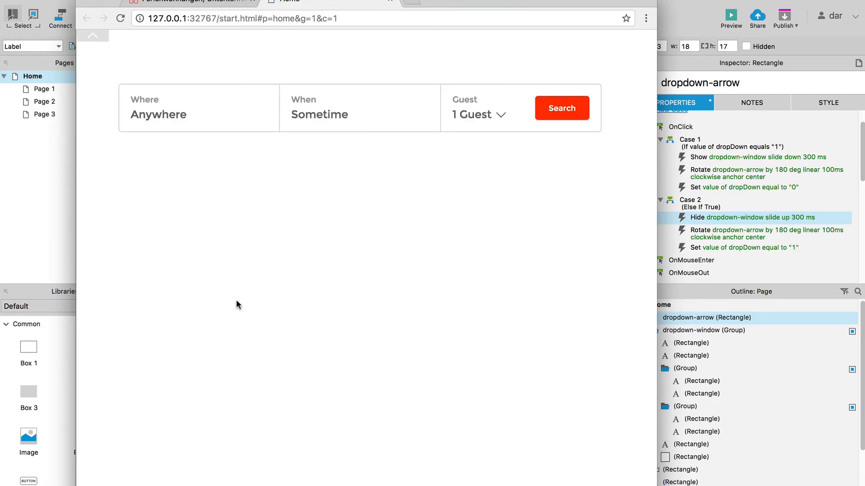
click(502, 116)
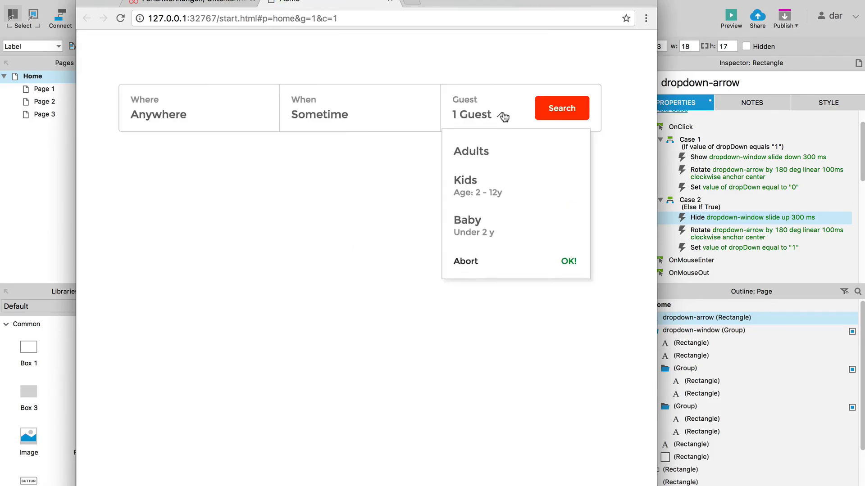
click(503, 117)
click(503, 117)
click(503, 117)
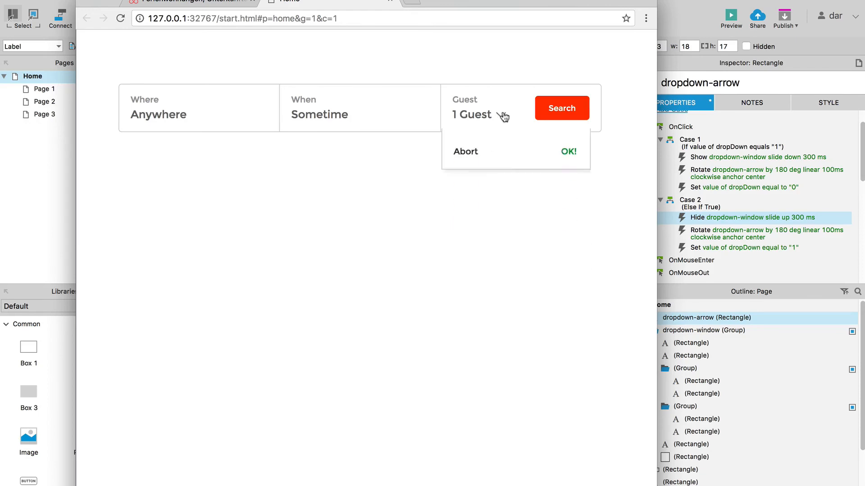
click(503, 117)
click(503, 117)
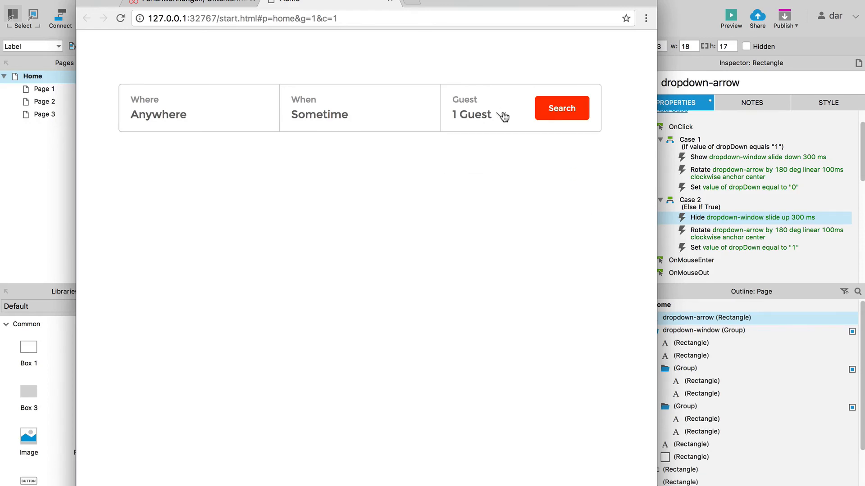
click(502, 117)
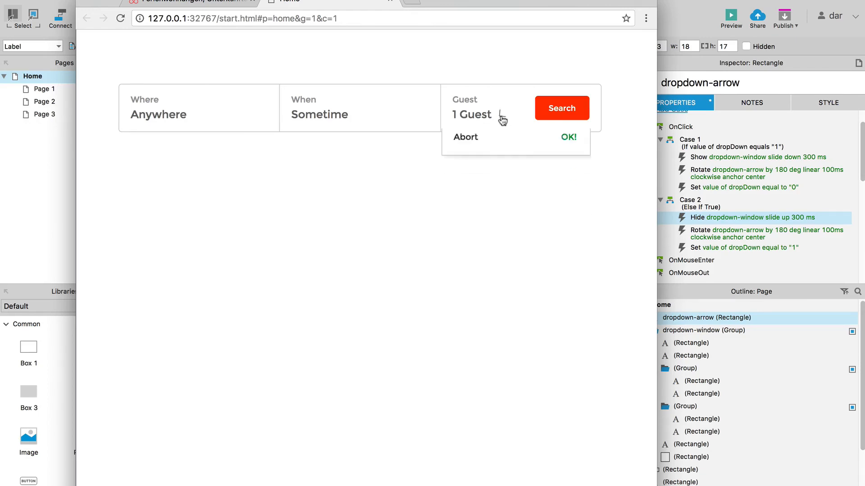
click(505, 117)
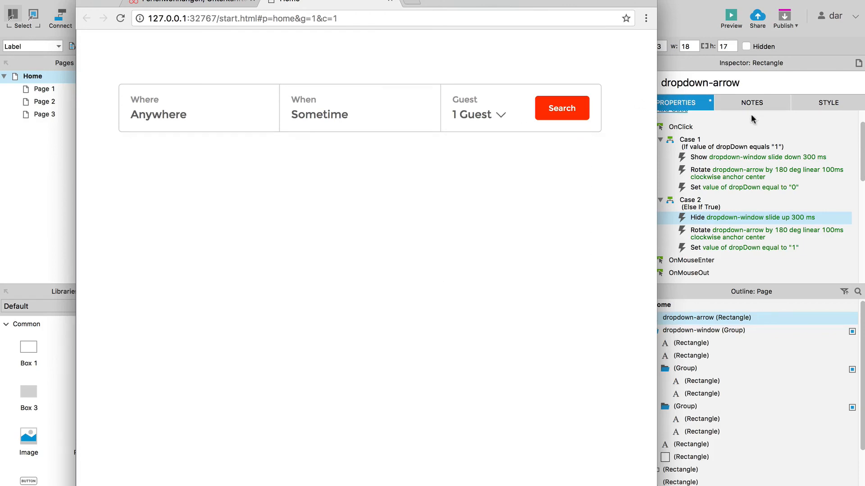
- Return to Axure RP, set the direction of Case 2's Rotate action on dropdown-arrow to counterclockwise, and save the case
click(771, 127)
click(770, 127)
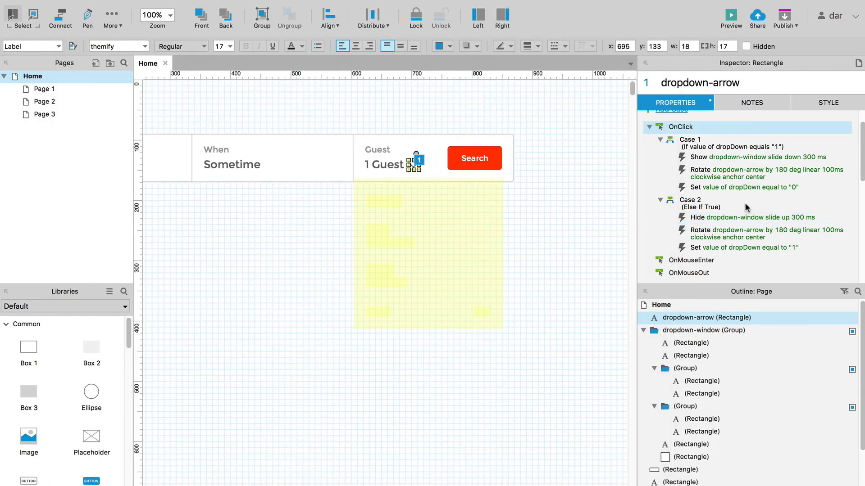
double_click(739, 228)
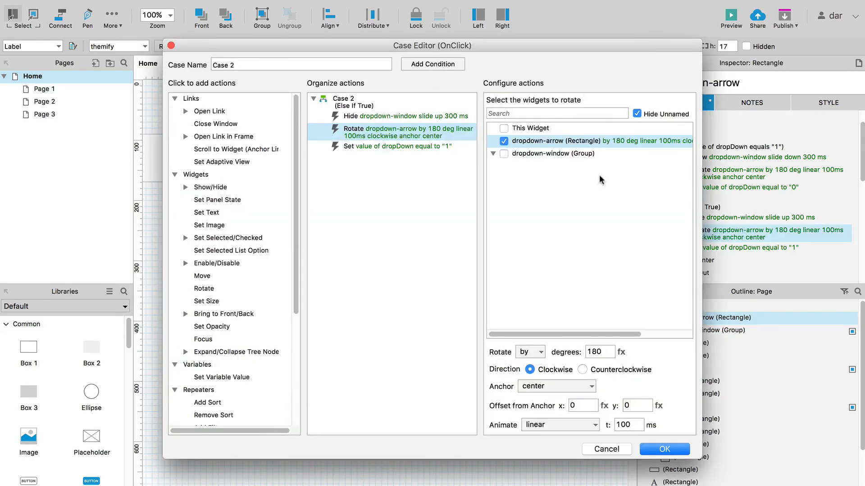
click(588, 352)
click(582, 371)
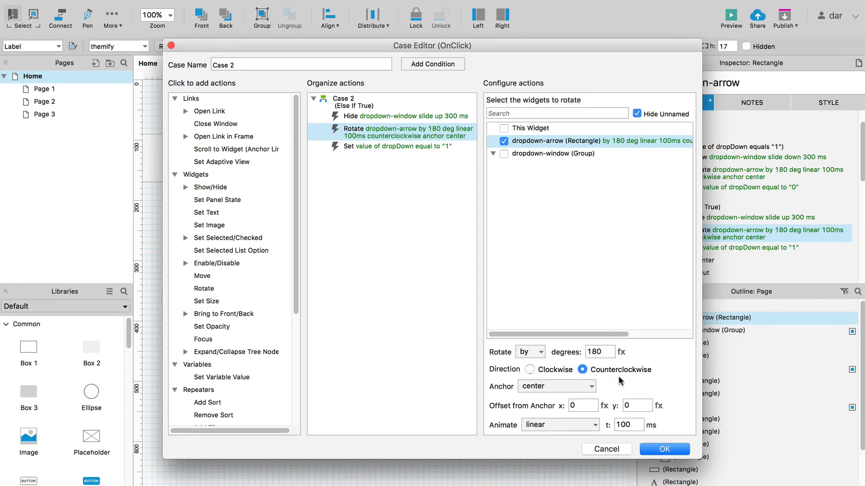
click(664, 449)
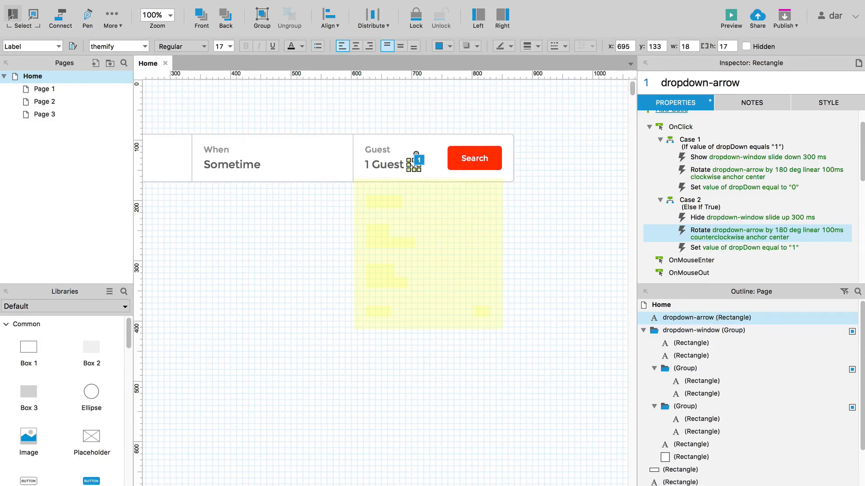
- Switch to the browser, reload the prototype preview, and test the arrow's counterclockwise rotation by opening and closing the guest dropdown repeatedly
click(222, 477)
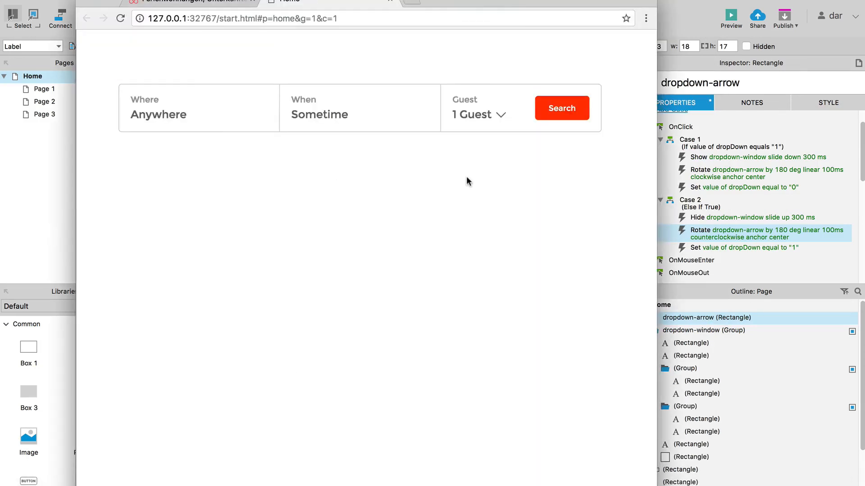
key(super+r)
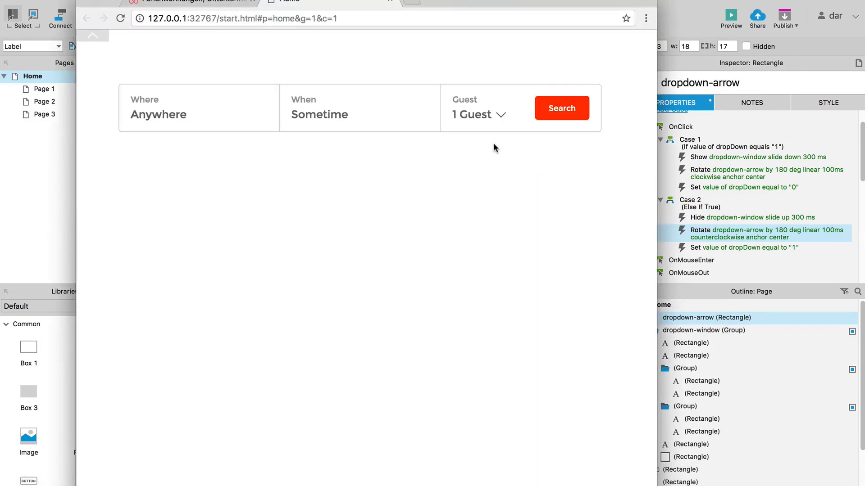
click(502, 116)
click(502, 116)
click(502, 116)
click(503, 117)
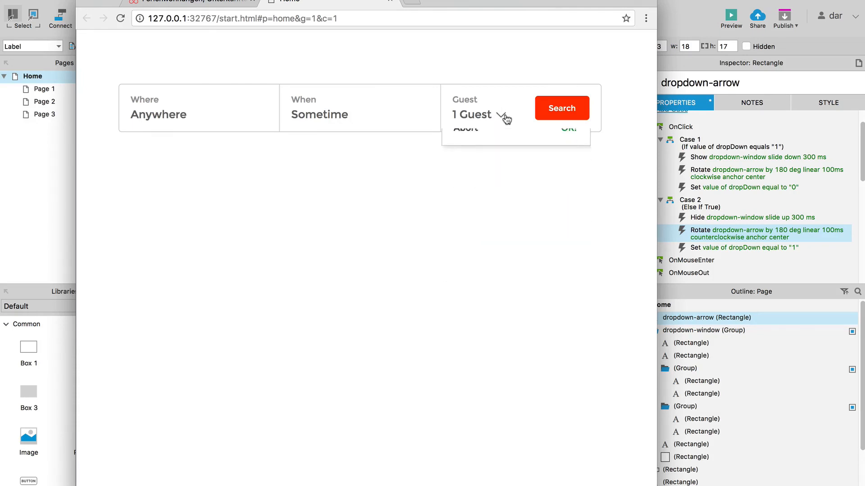
click(505, 118)
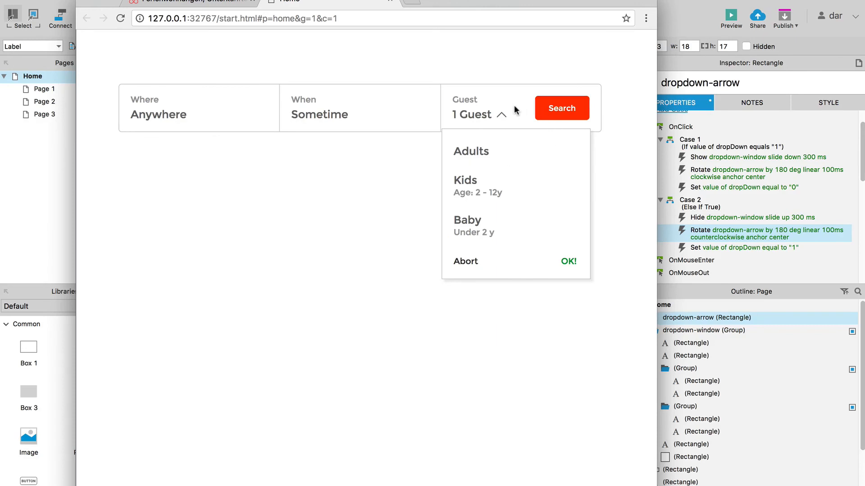
click(504, 116)
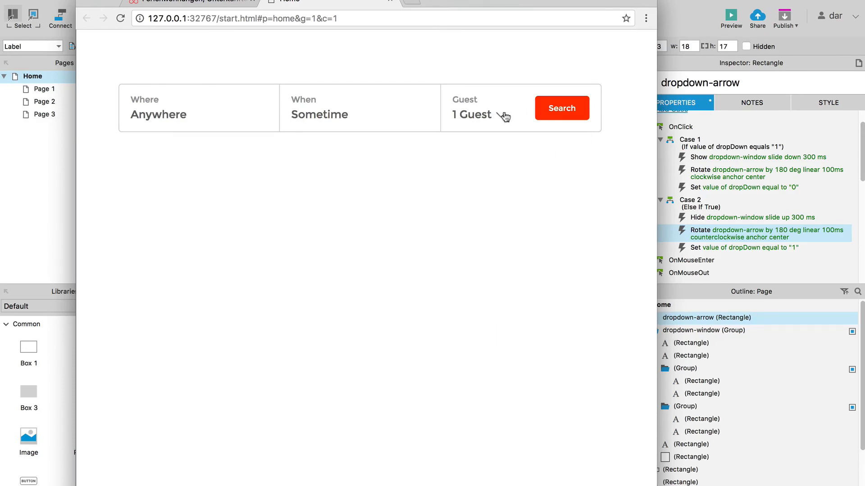
click(504, 116)
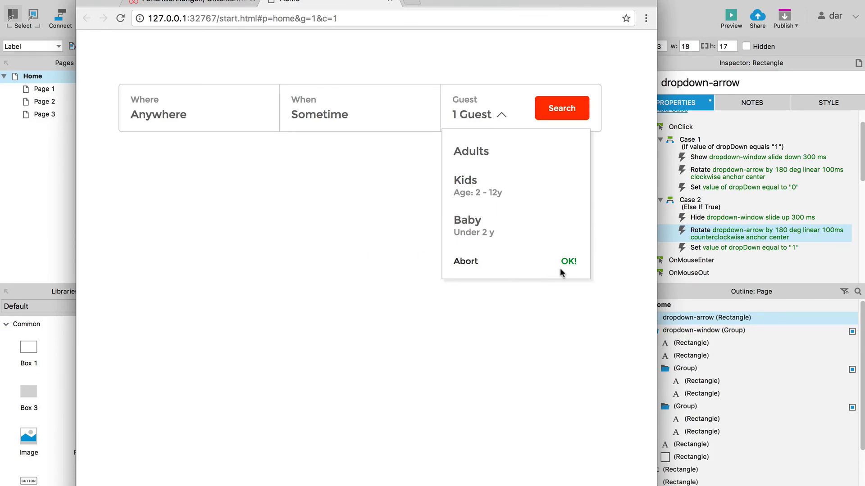
click(504, 112)
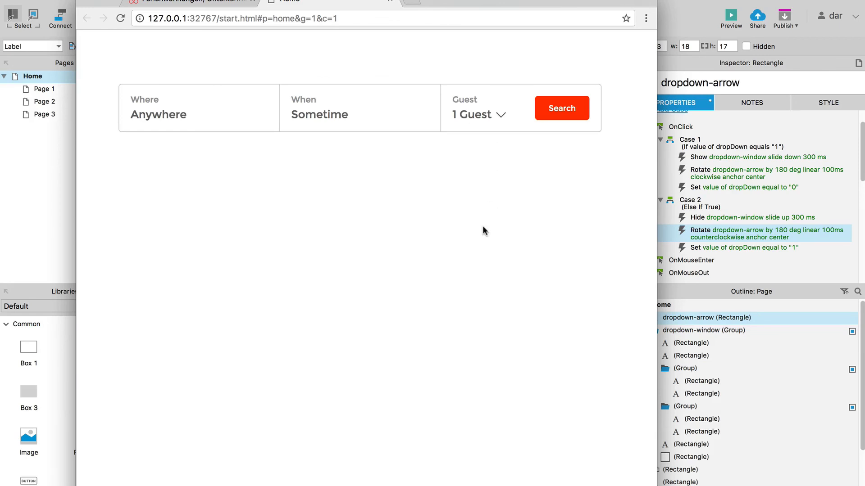
click(501, 115)
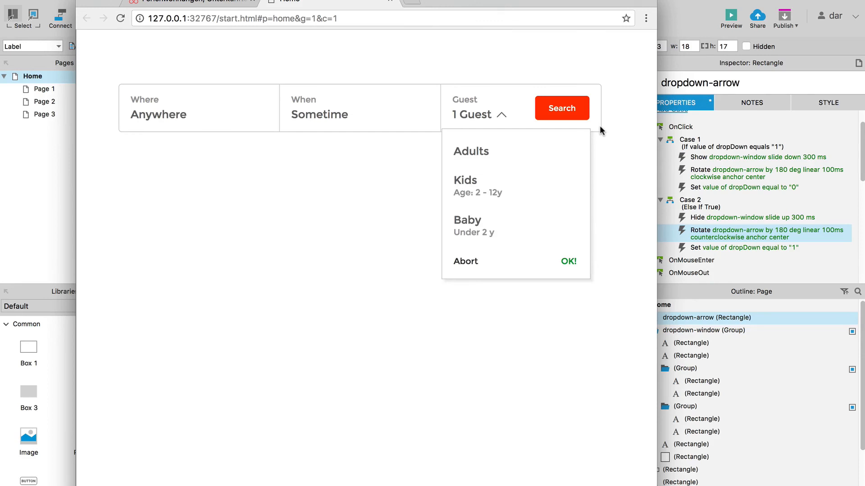